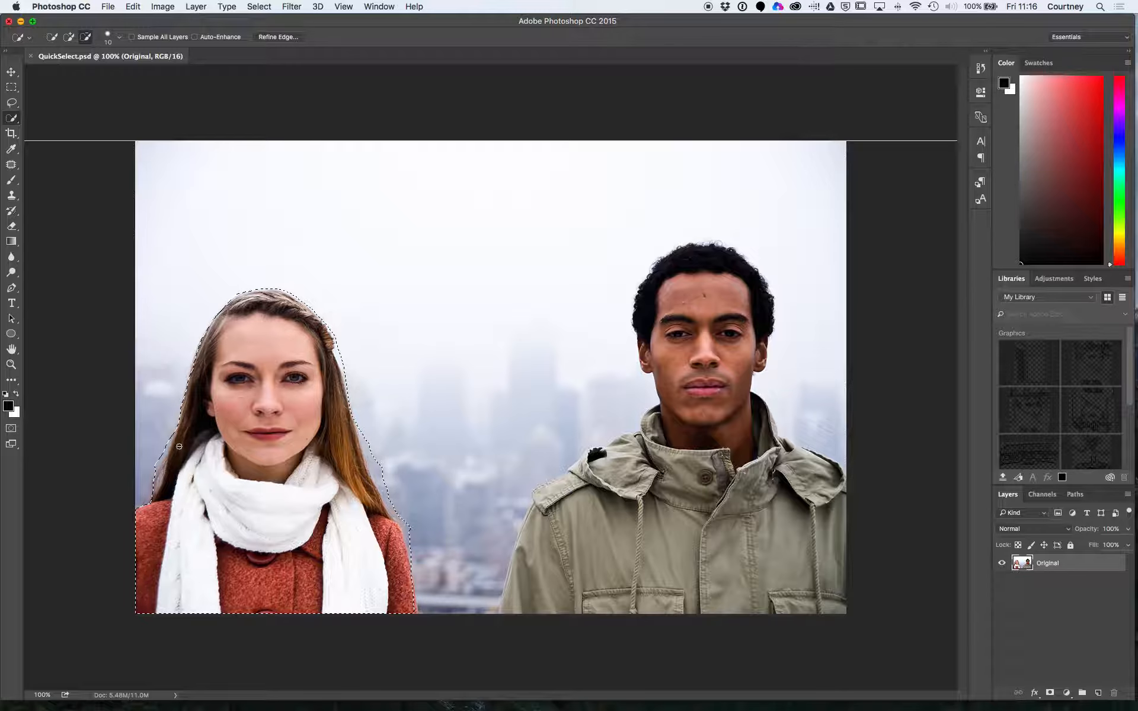
Step: Open Refine Edge for the woman's selection, preview it On Layers and enable Smart Radius
left_click(279, 37)
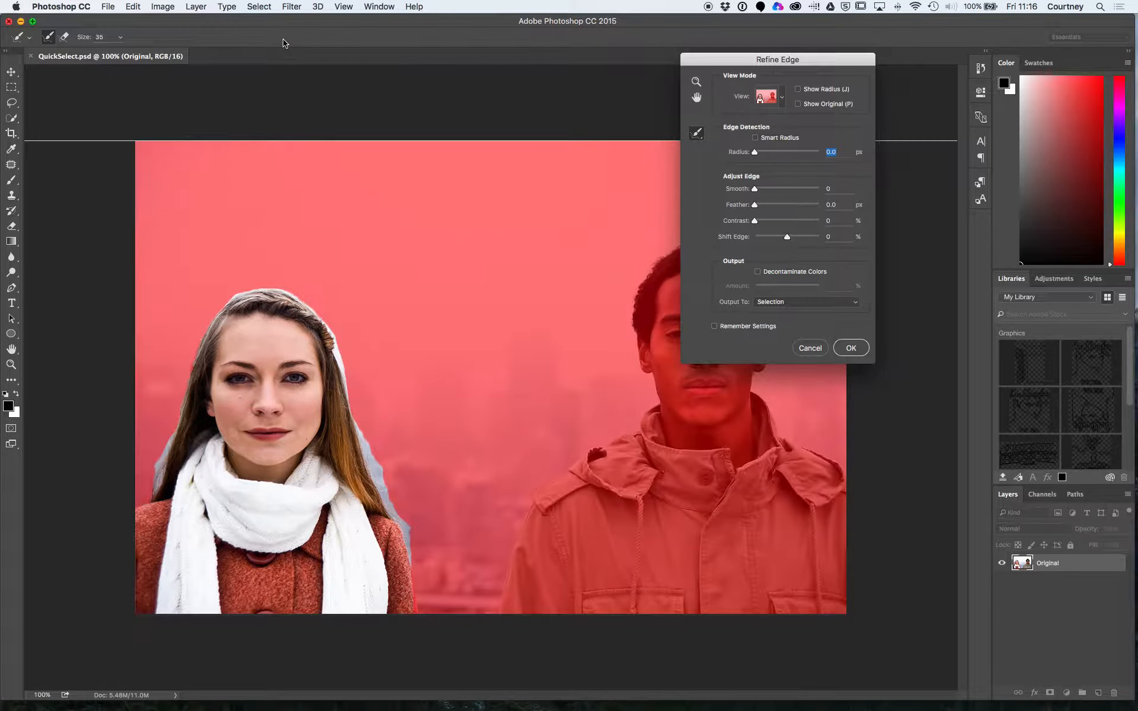
left_click_drag(797, 61, 888, 58)
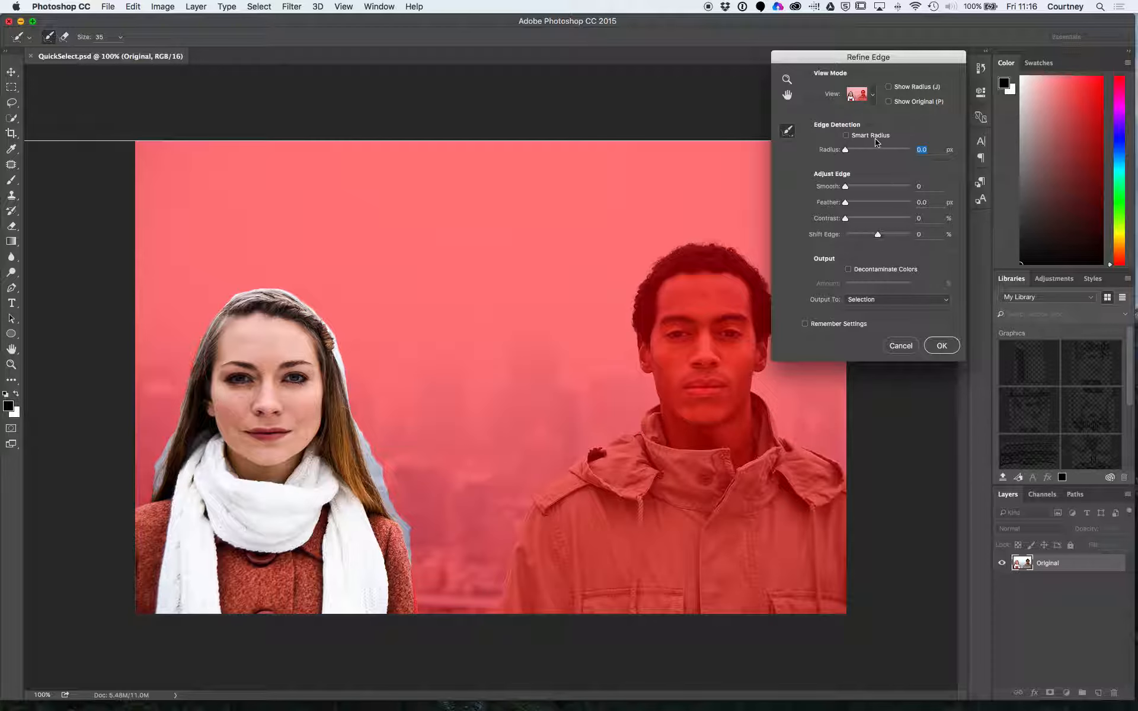
left_click(873, 95)
left_click(843, 240)
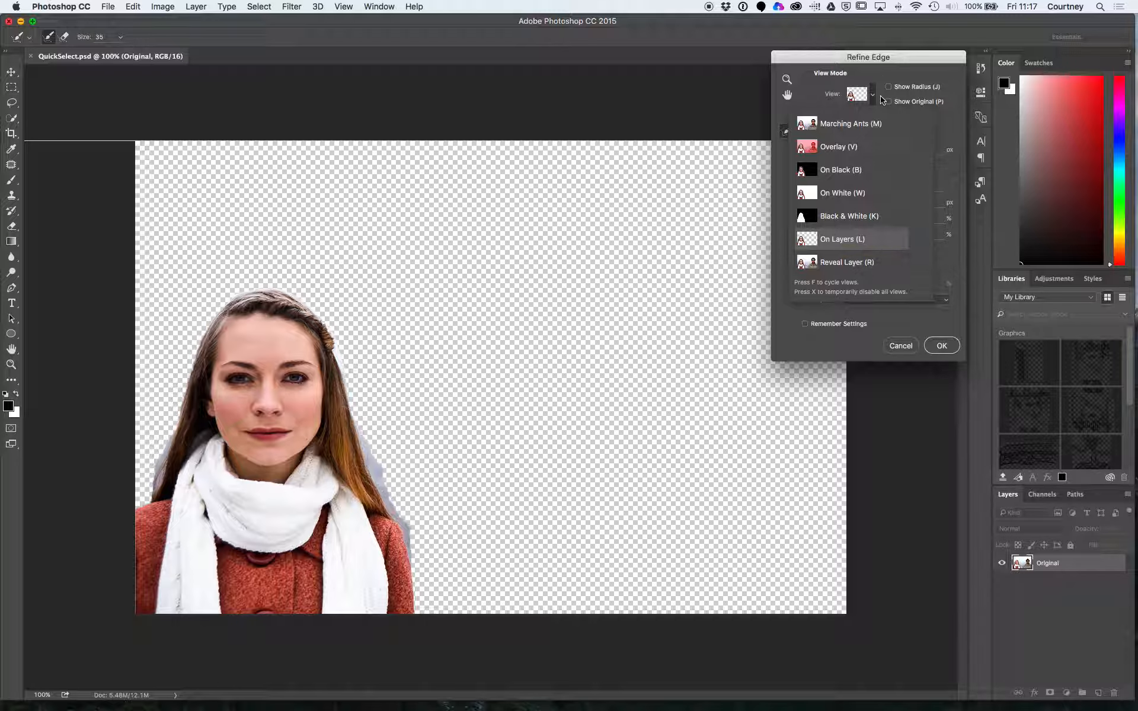
left_click(943, 327)
left_click(846, 136)
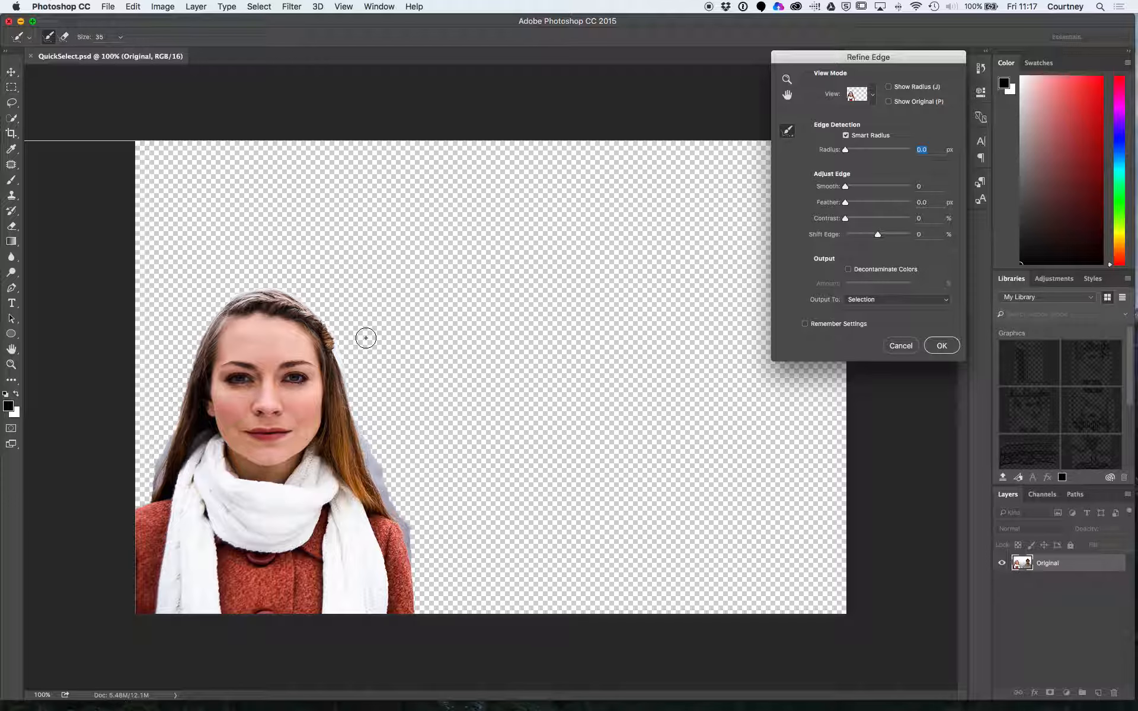
left_click(874, 98)
left_click(874, 98)
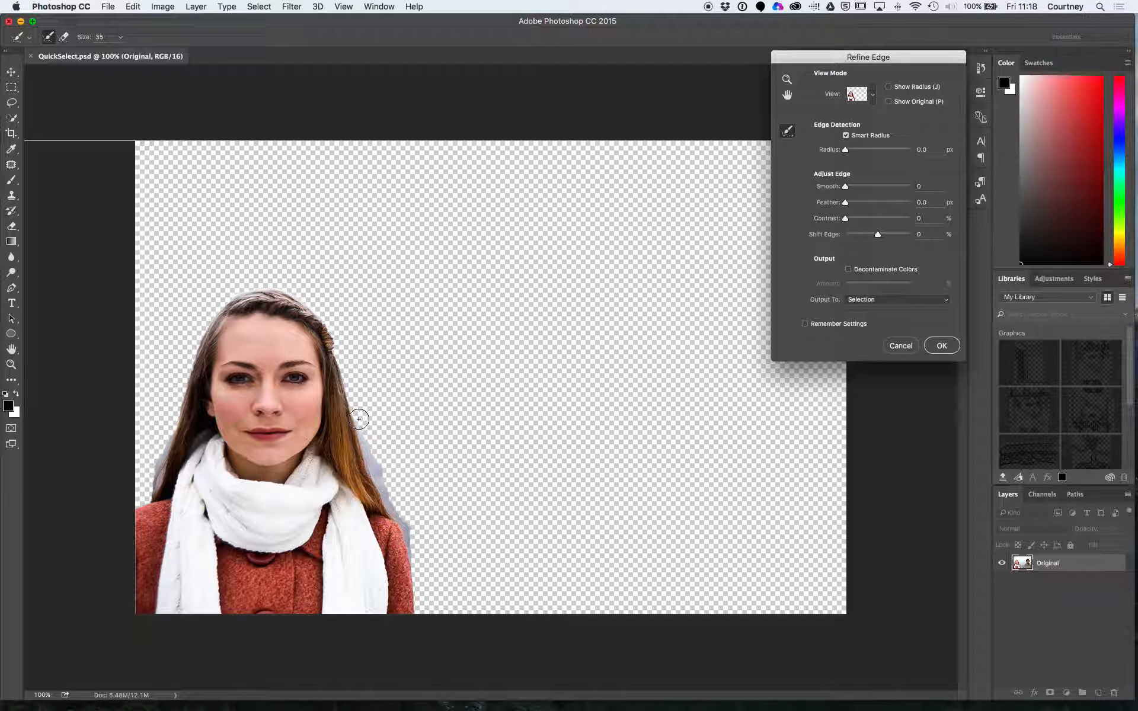
Step: Brush away the leftover background along the woman's hair and shoulder, and output the result as a New Layer with Layer Mask
left_click_drag(356, 413, 402, 515)
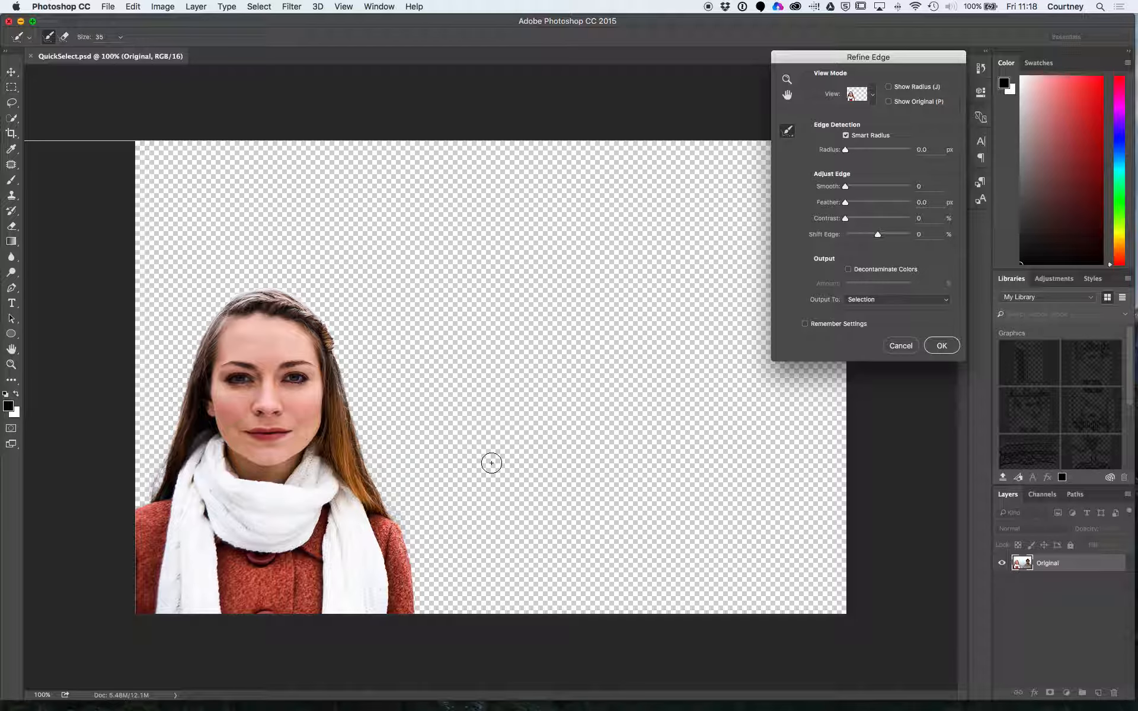
left_click_drag(394, 516, 401, 520)
left_click(897, 300)
left_click(895, 334)
left_click(942, 346)
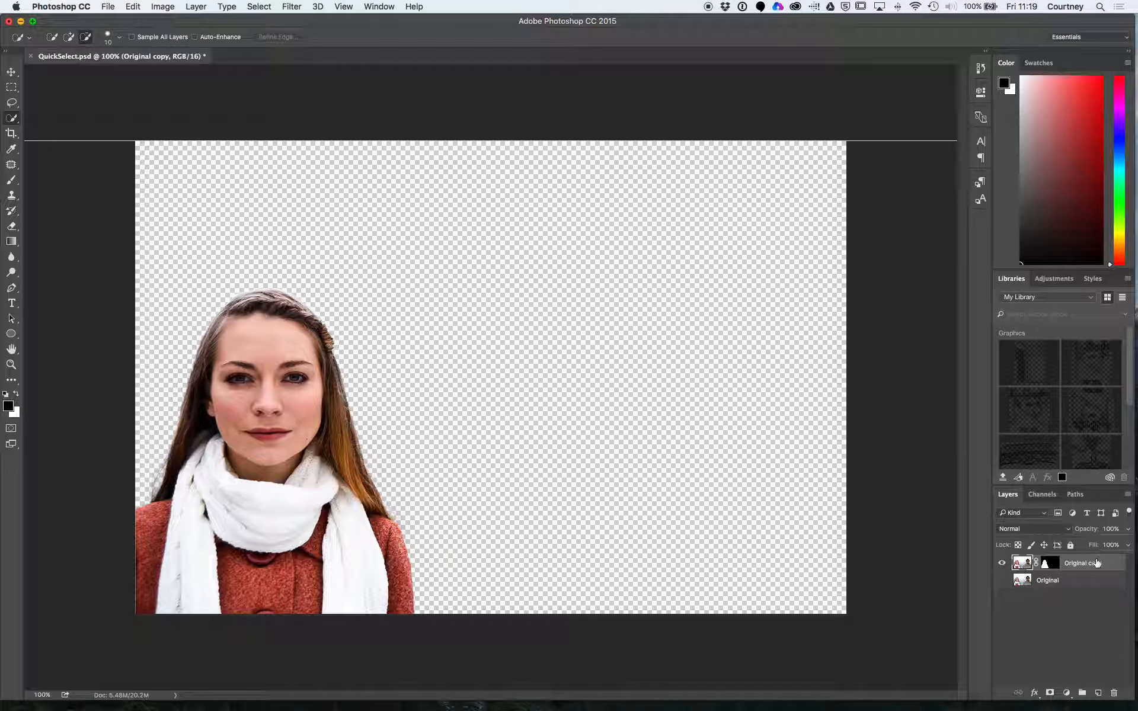
Step: With the Original layer shown, refine the edge along the man's shoulder and output his selection as a New Layer with Layer Mask
left_click(1002, 582)
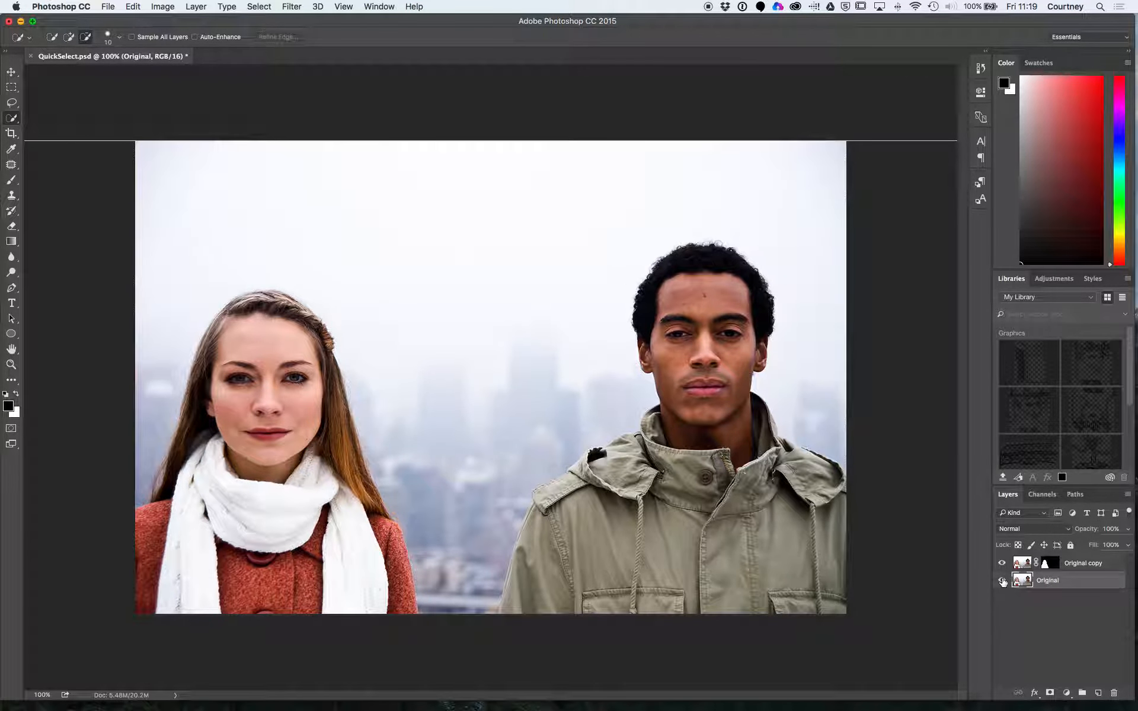
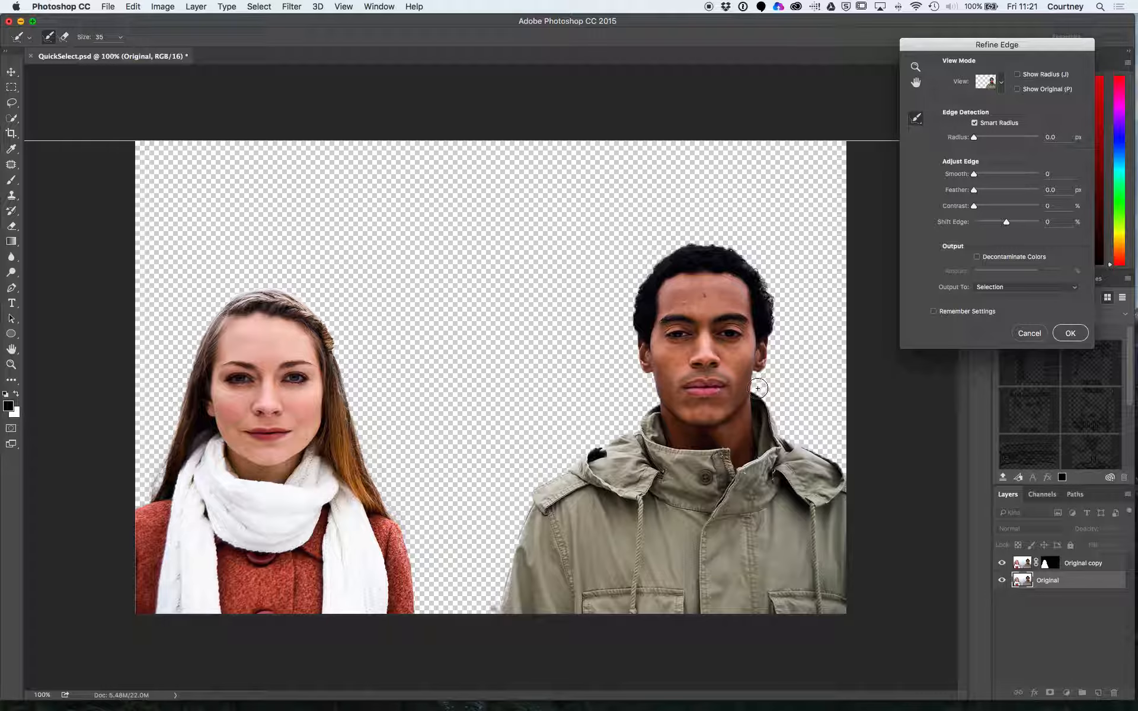
left_click_drag(797, 438, 817, 445)
left_click(1026, 287)
left_click(1014, 314)
left_click(1073, 335)
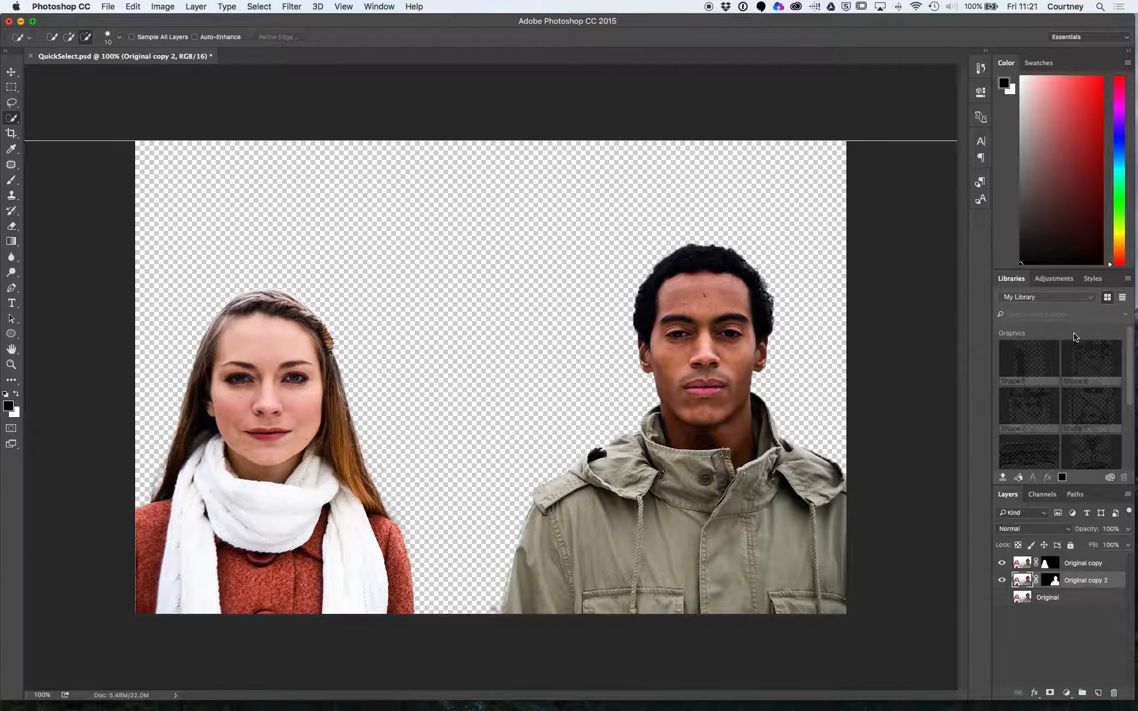
Step: Toggle the visibility of Original copy and Original copy 2 to check each person's cutout
left_click(1003, 564)
left_click(1002, 563)
left_click(1002, 581)
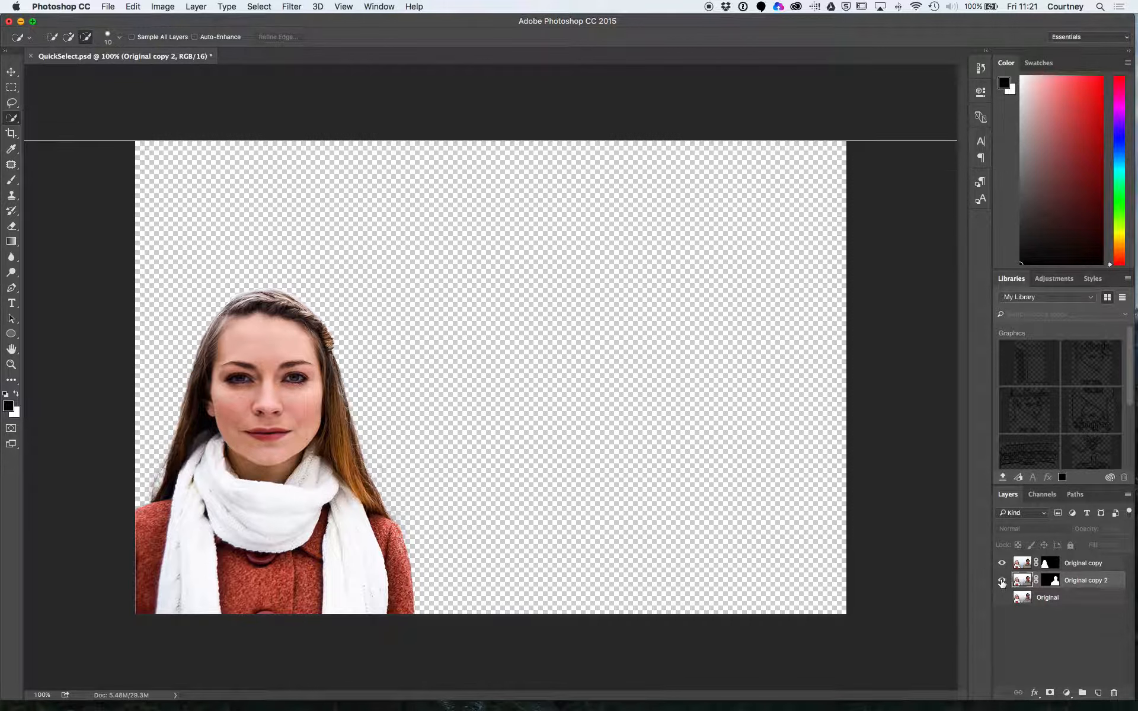
left_click(1002, 580)
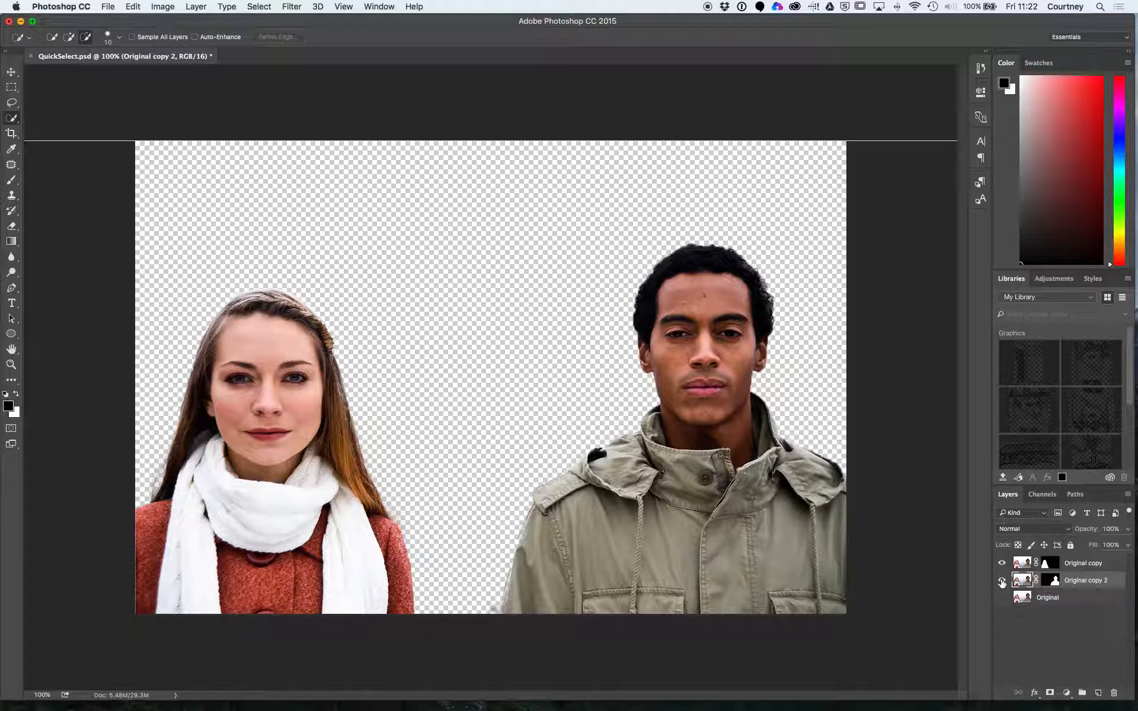
Step: Show the Original layer and add a yellow-green Solid Color fill layer (#d1df3b) directly above it
left_click(1002, 597)
left_click(1067, 598)
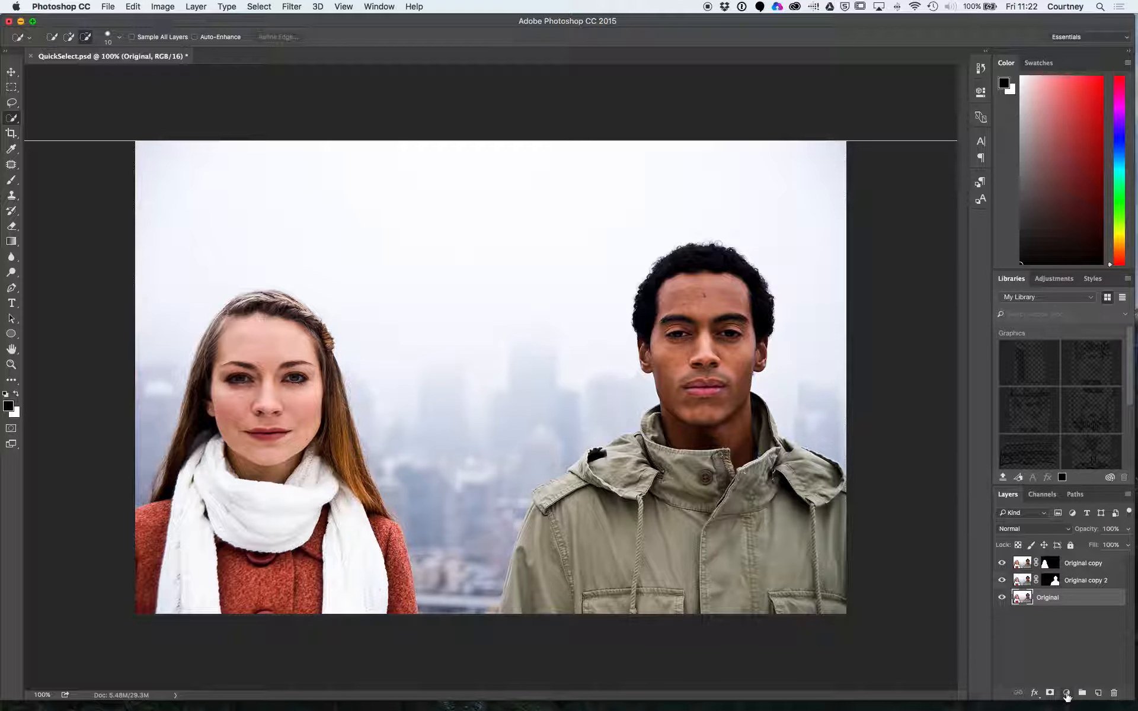
left_click(1067, 694)
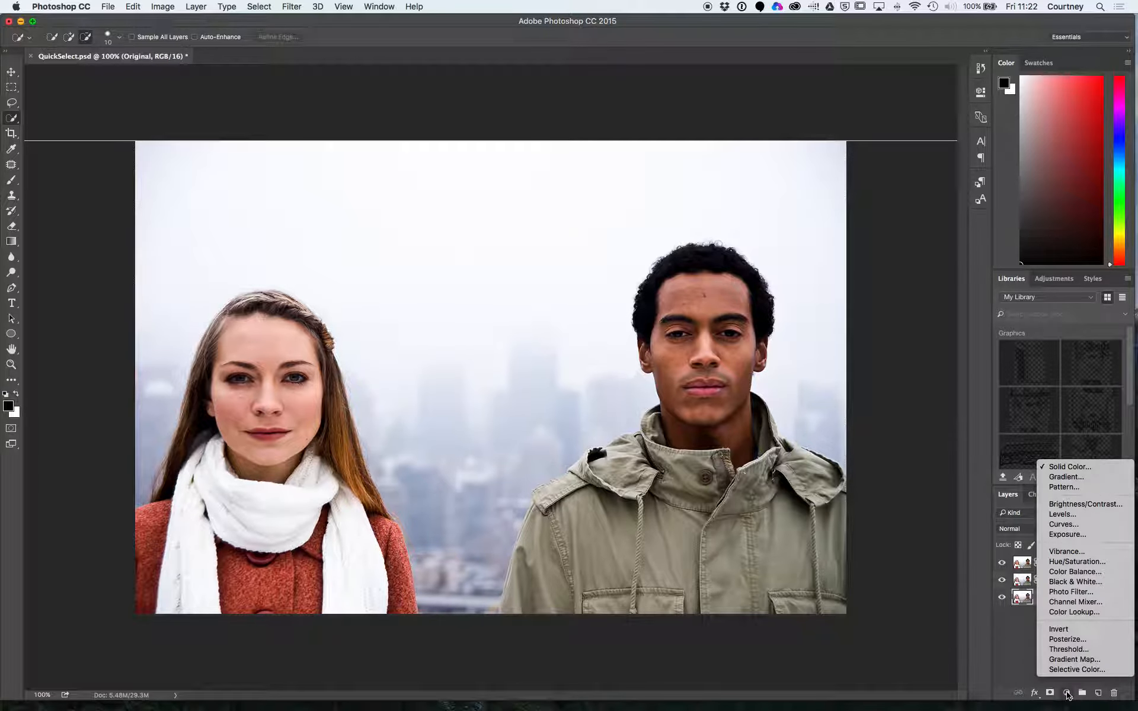
left_click(1068, 468)
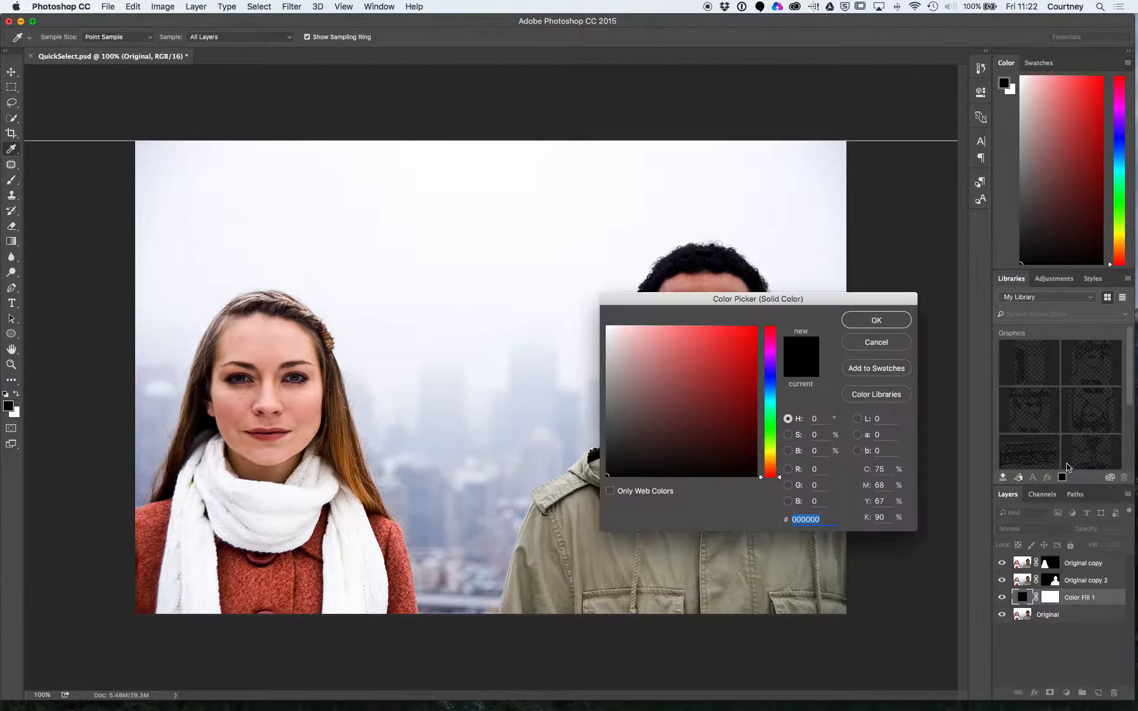
left_click(717, 345)
mouse_move(780, 477)
left_mouse_down()
mouse_move(780, 418)
mouse_move(770, 460)
left_mouse_up()
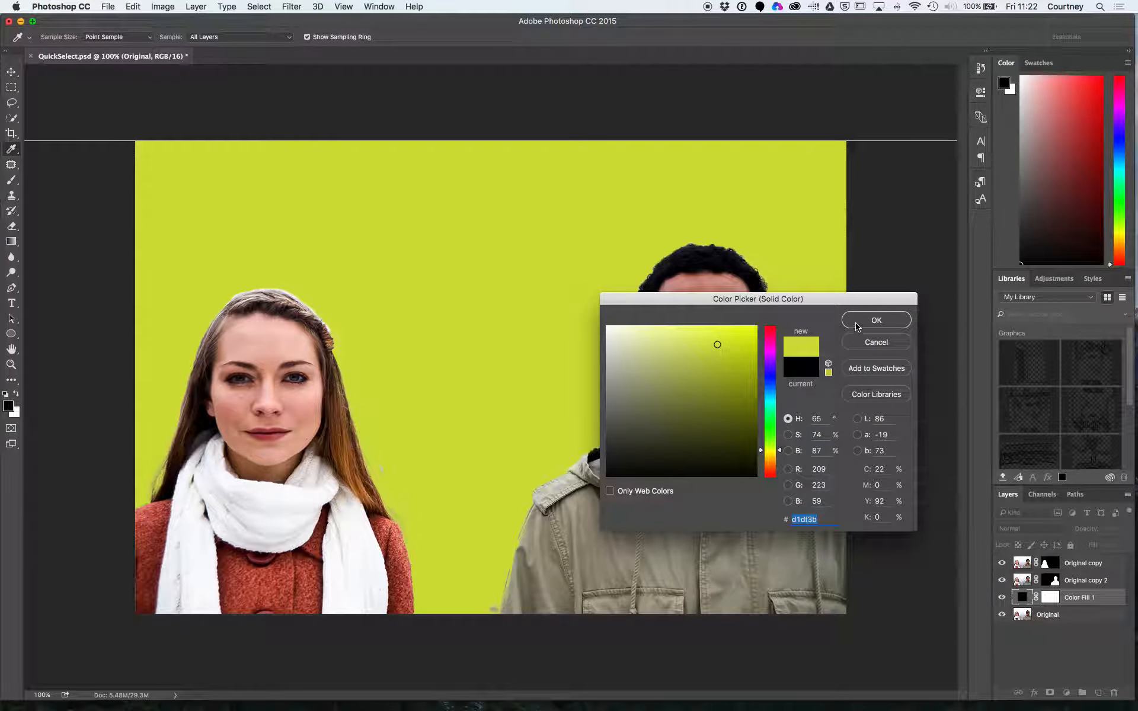
left_click(865, 320)
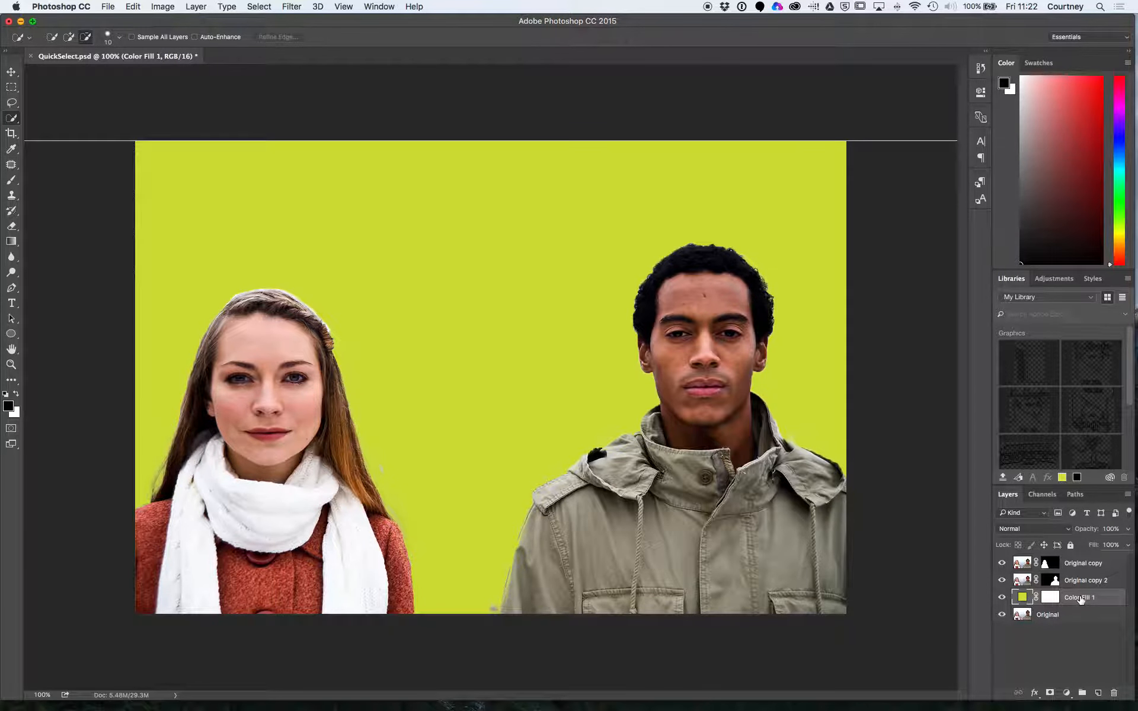
left_click(1080, 618)
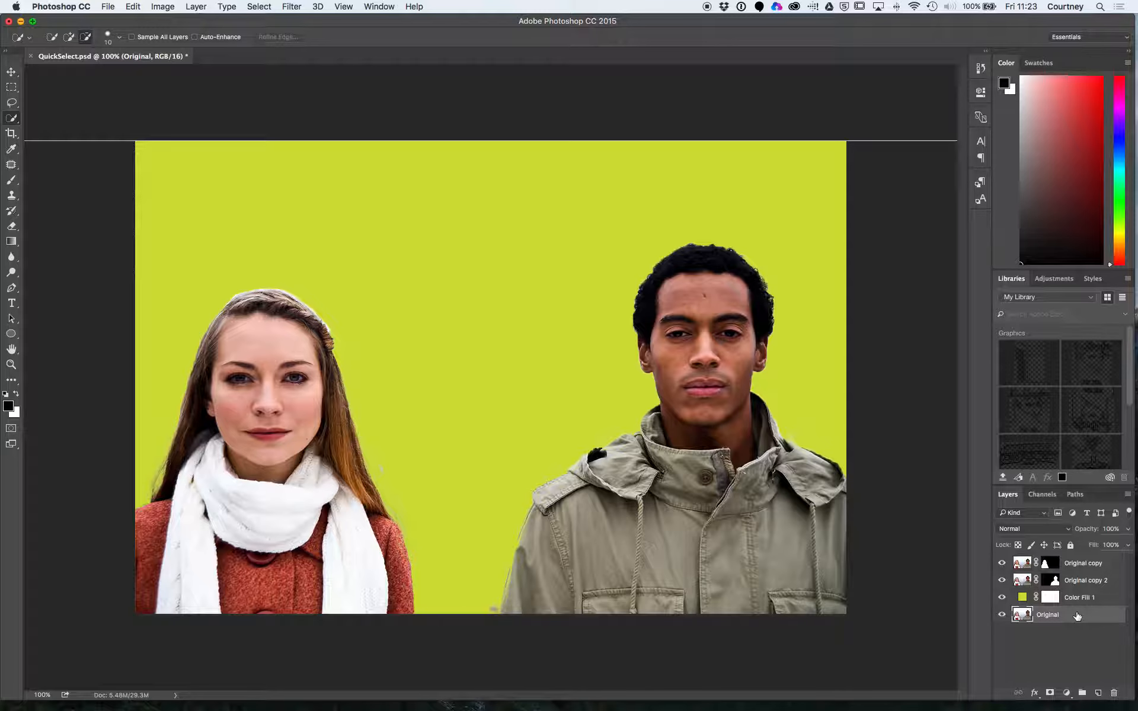
left_click(1067, 693)
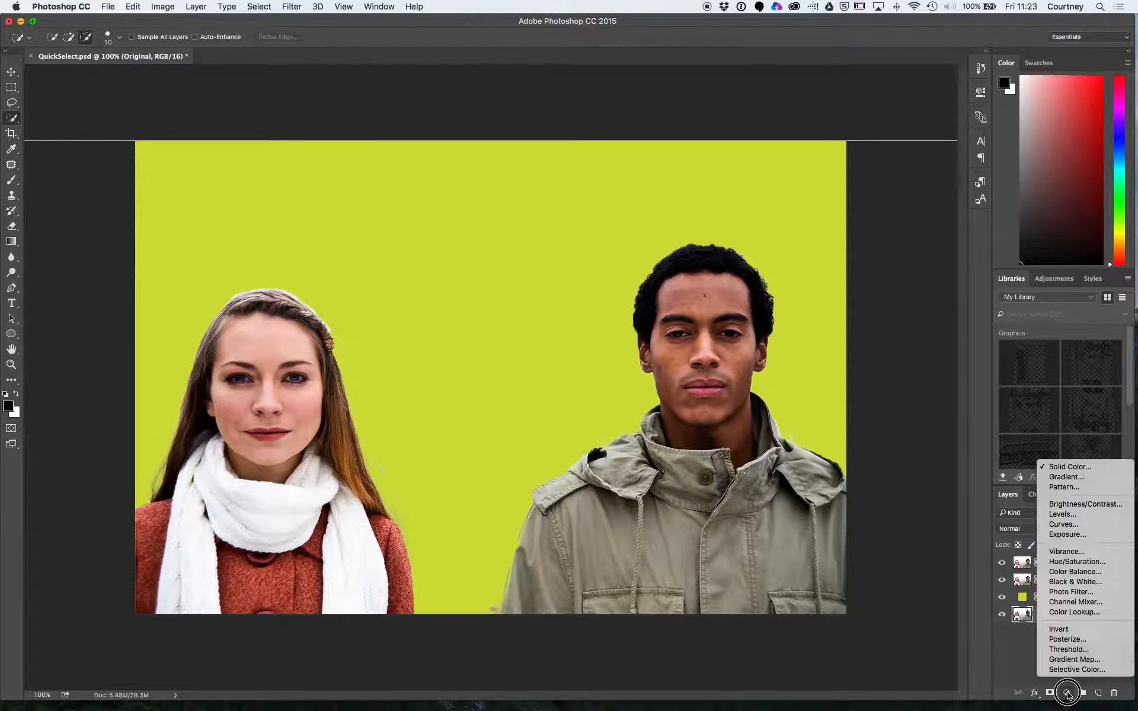
left_click(1072, 467)
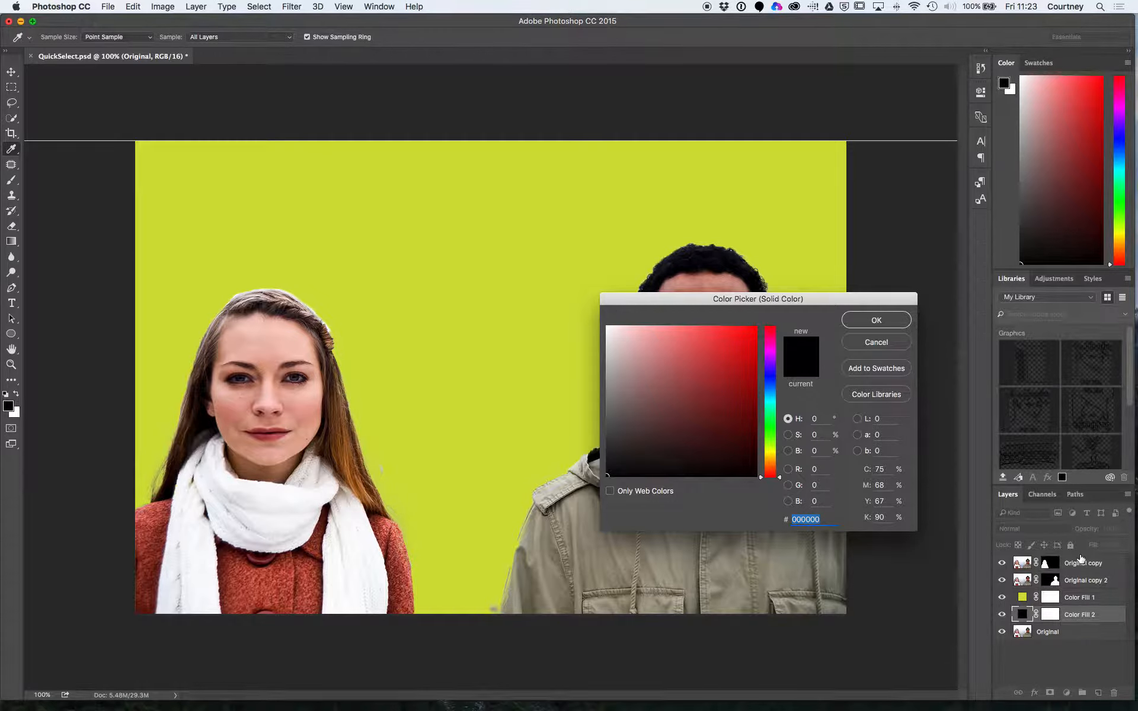
left_click(876, 345)
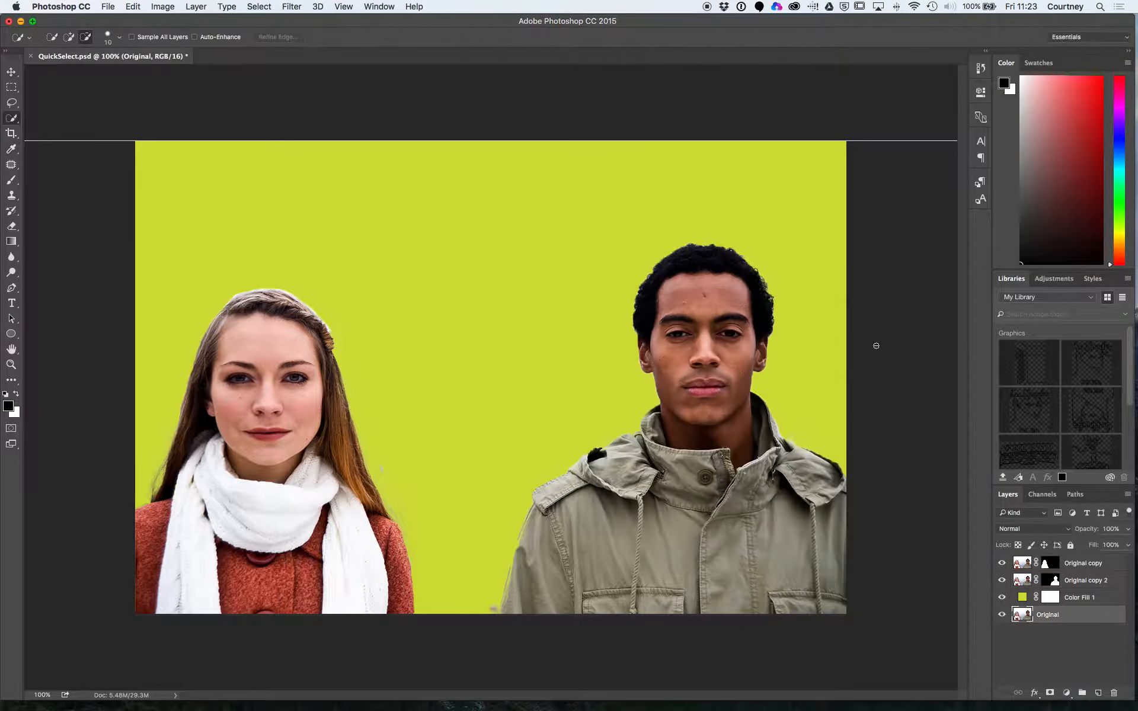
Step: Hide the Color Fill 1 and Original layers, keeping only the two masked cutout layers visible
left_click(1001, 563)
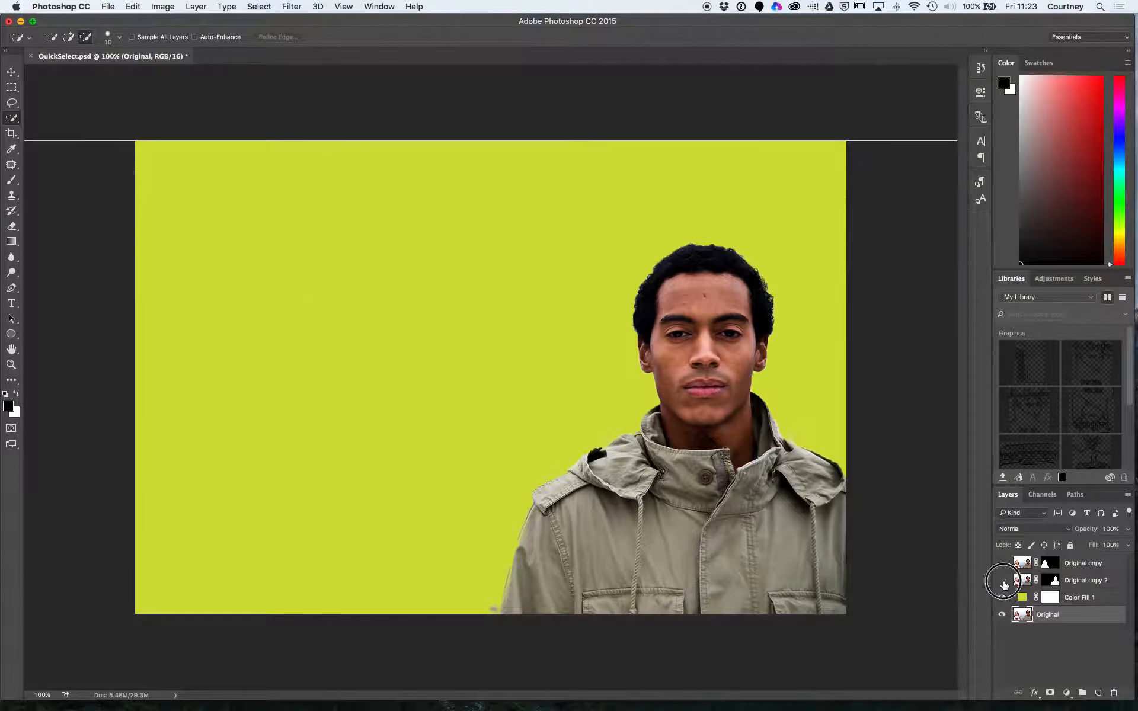
left_click(1002, 580)
left_click(1002, 598)
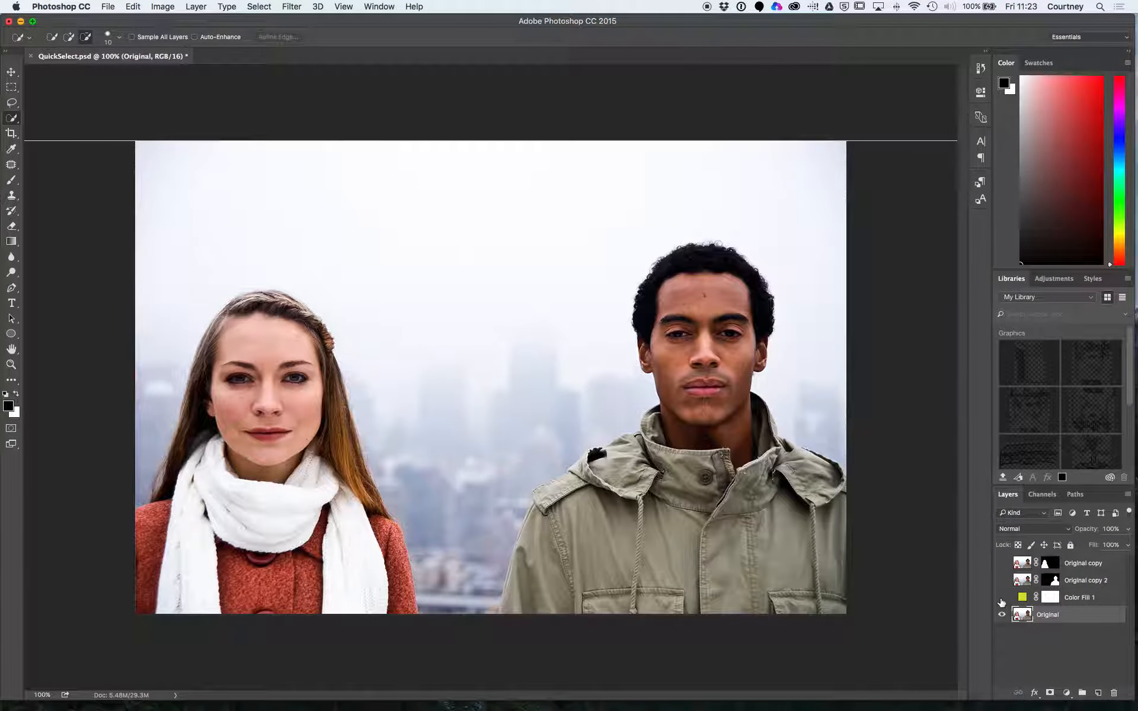
left_click(1002, 614)
left_click(1002, 563)
left_click(1002, 580)
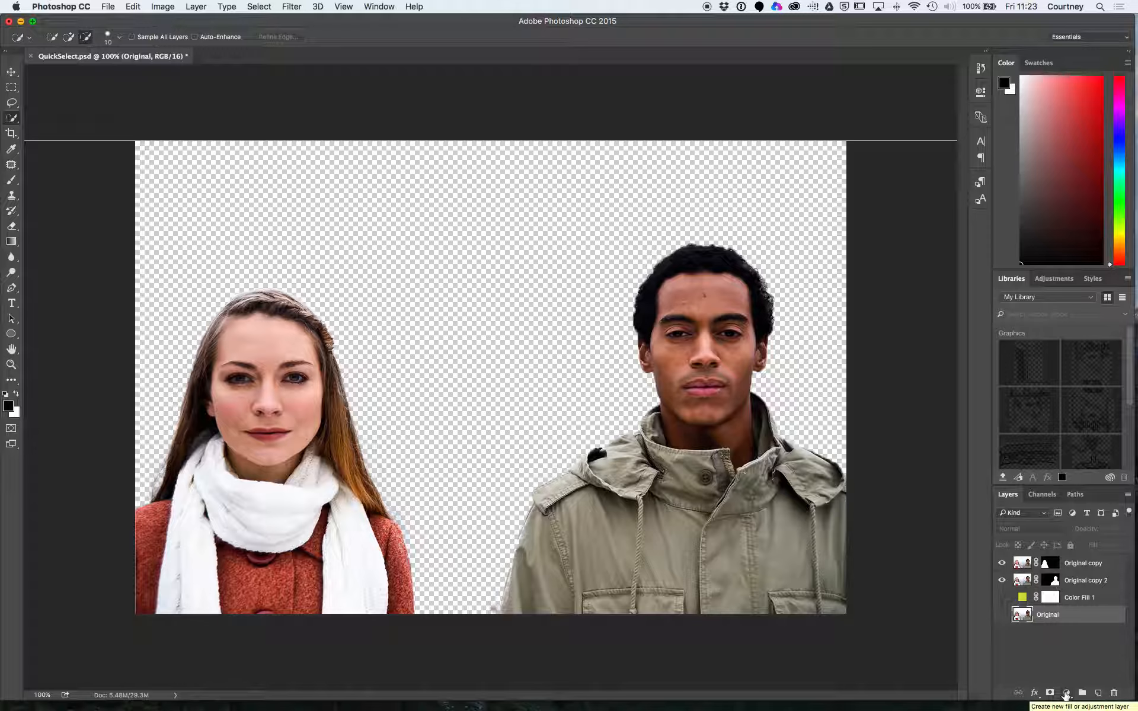
Step: Add a bright green Solid Color fill layer directly above the Original layer
left_click(1065, 693)
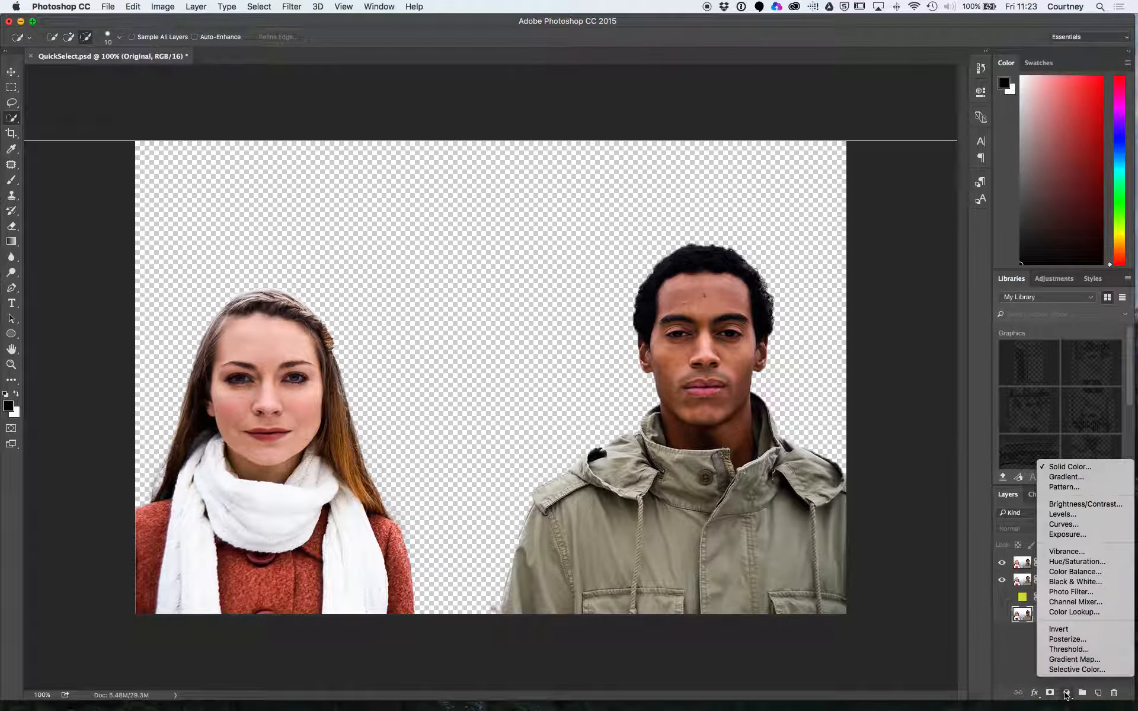
left_click(1067, 467)
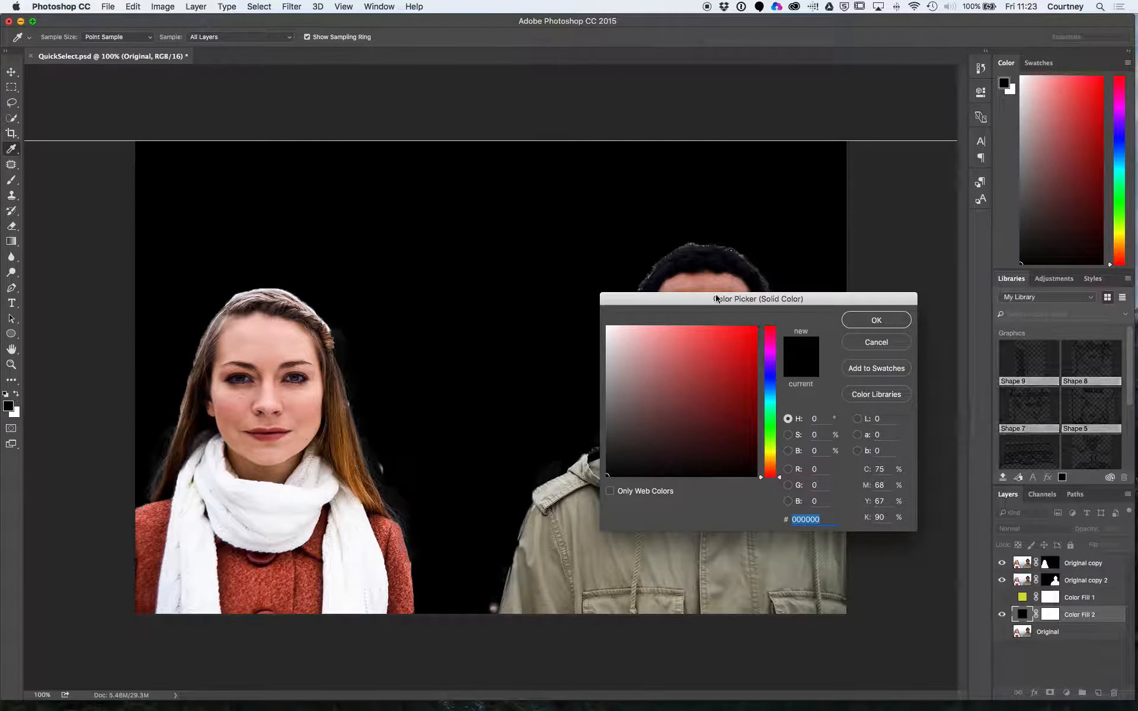
left_click(782, 474)
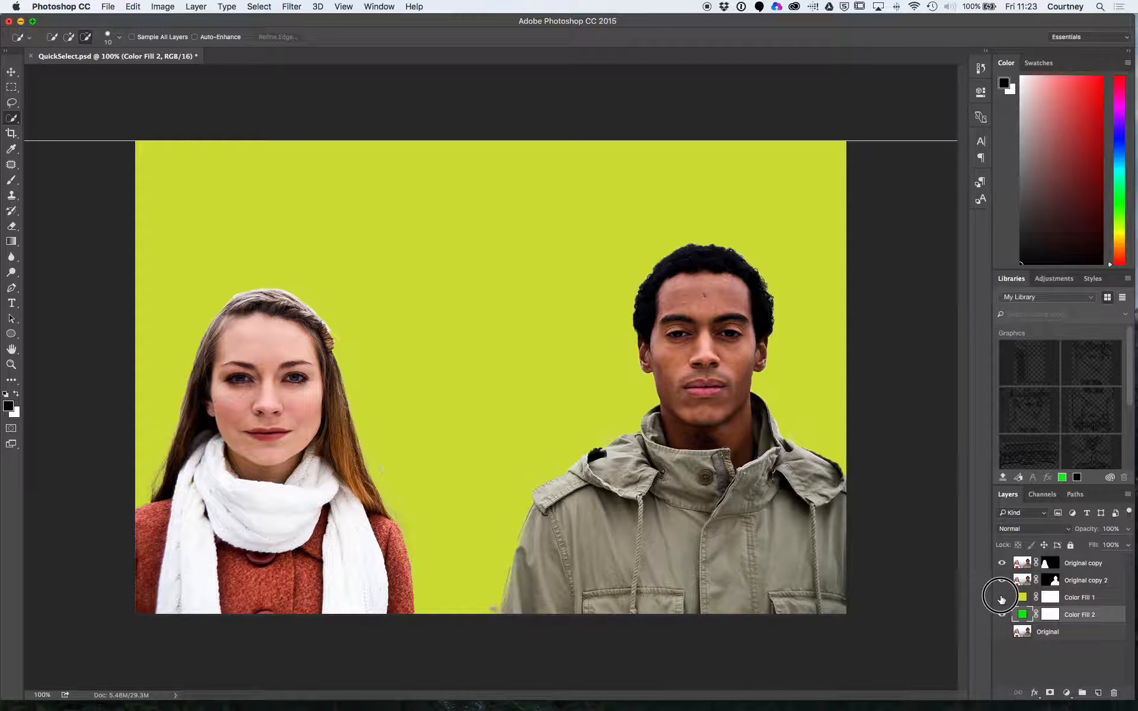
Step: Toggle the visibility of the yellow-green and bright green fill layers to compare the backgrounds behind the cutouts
left_click(1002, 597)
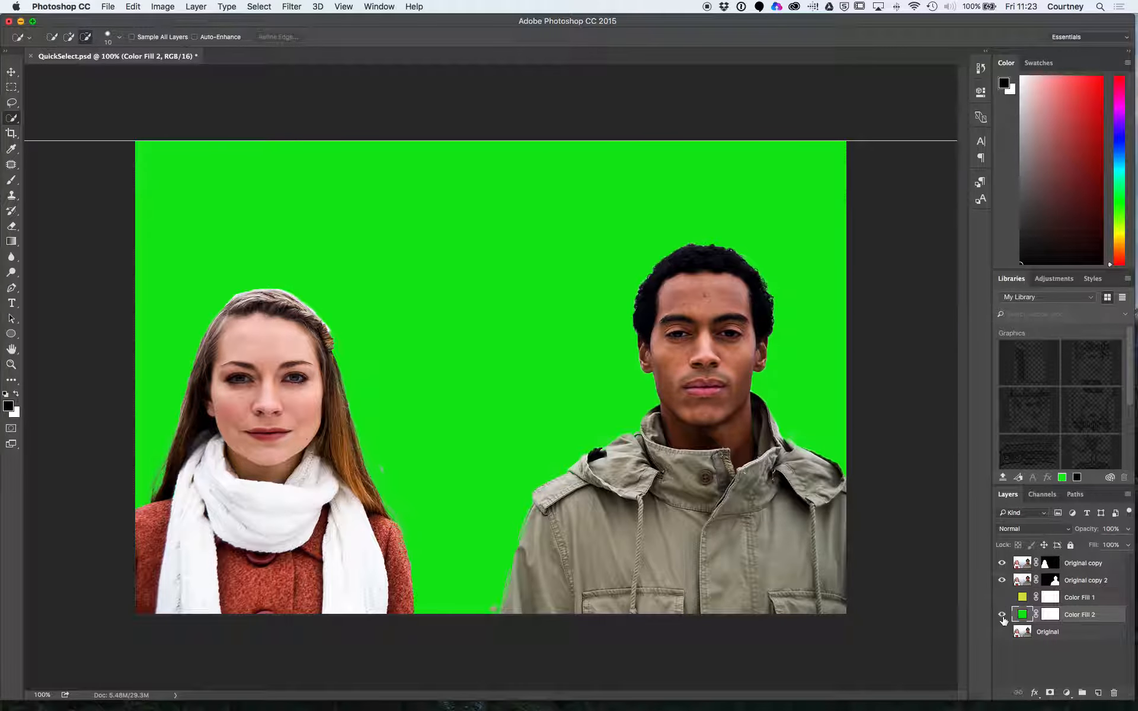
left_click(1002, 614)
left_click(1002, 615)
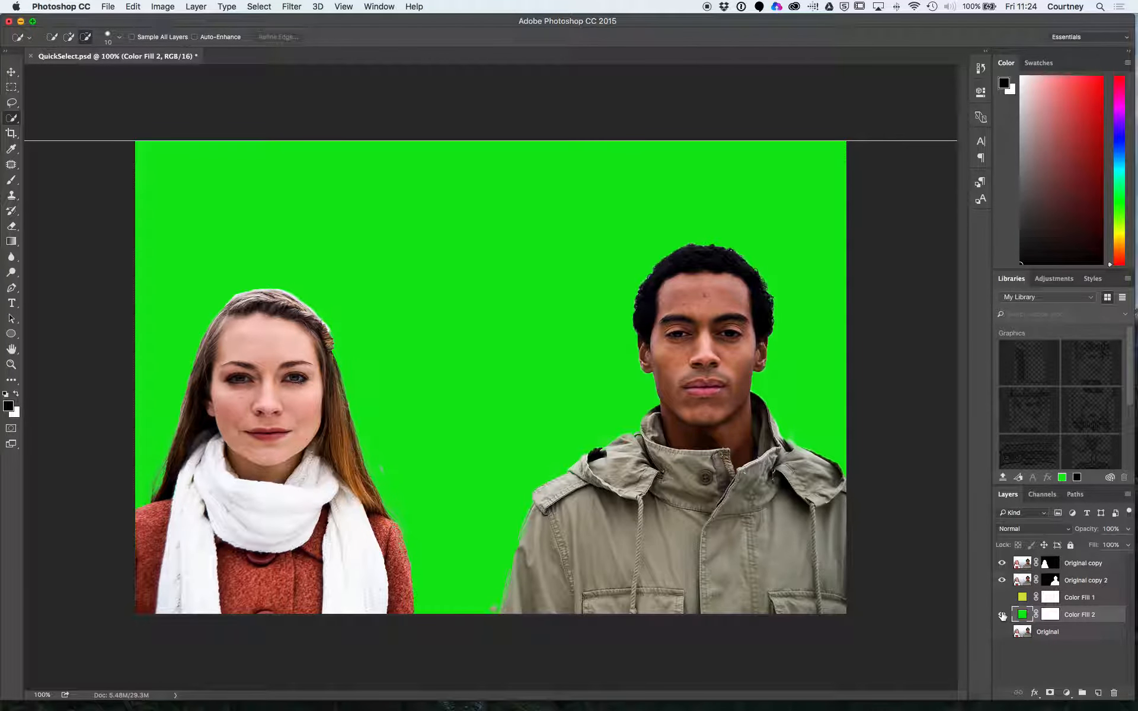
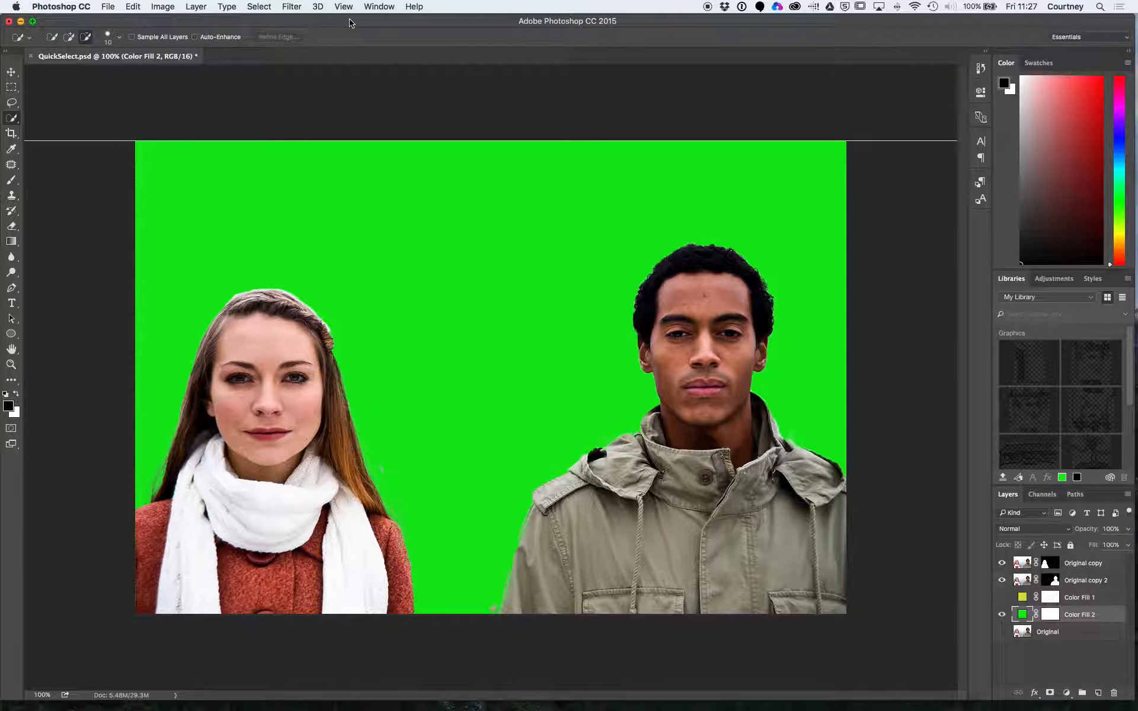
Step: Open ContentAwareFill.jpeg from the Image Manipulation folder
left_click(108, 7)
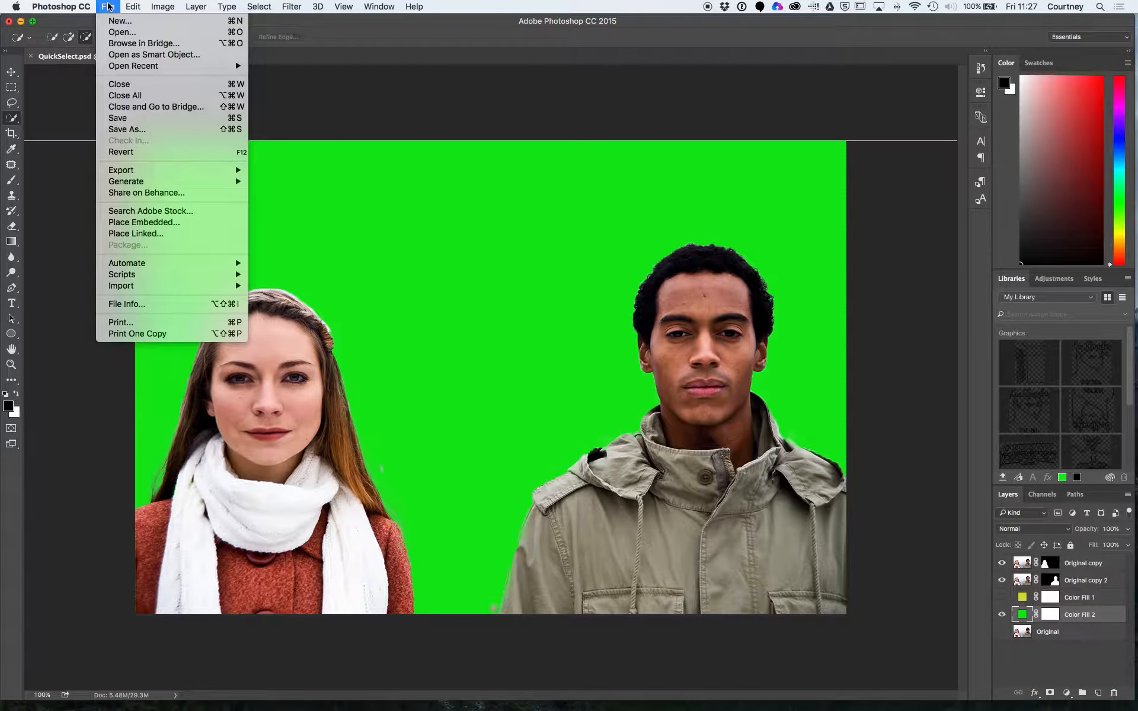
left_click(133, 33)
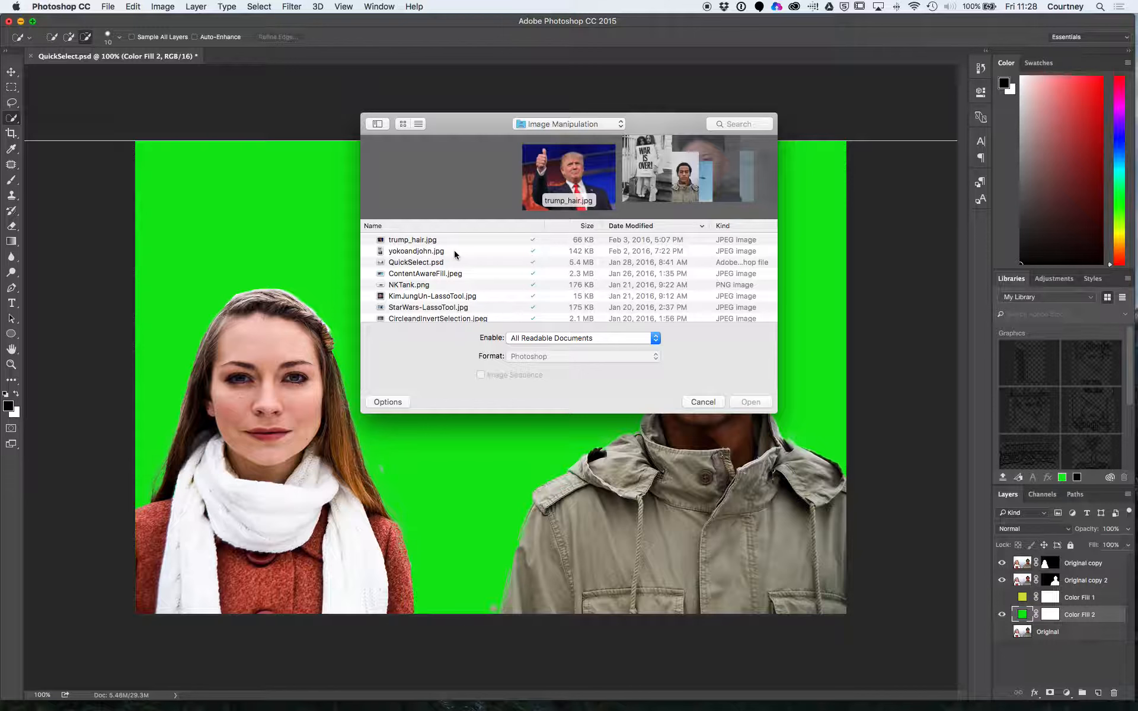
left_click(470, 263)
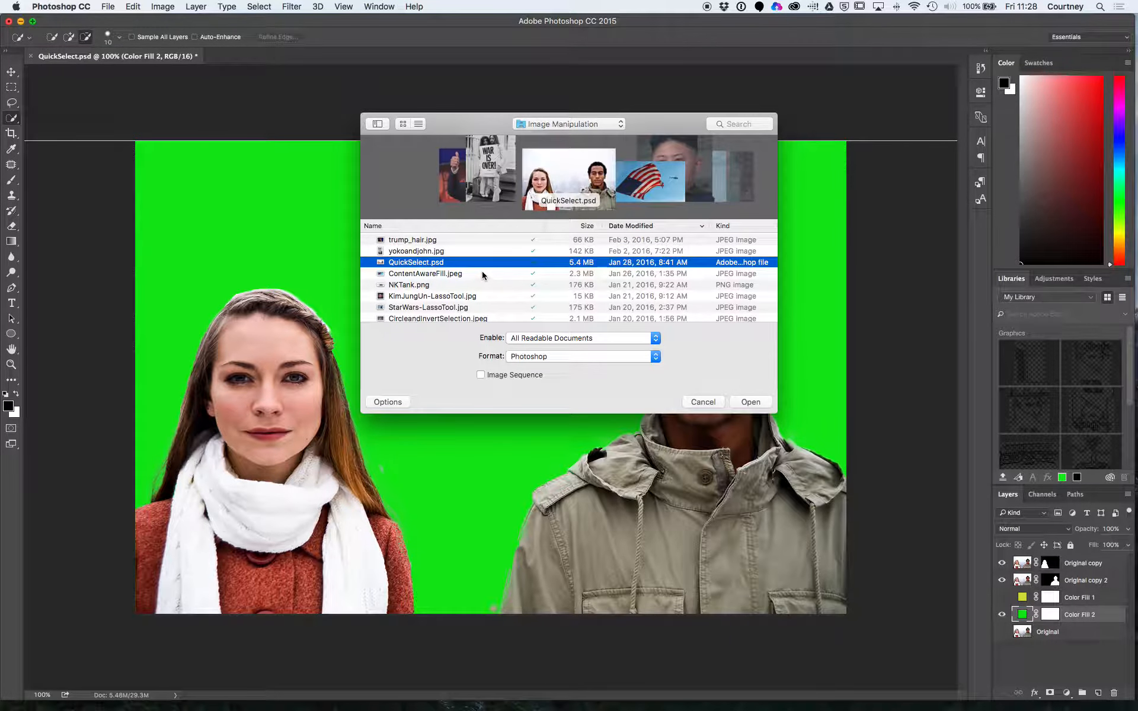
left_click(482, 273)
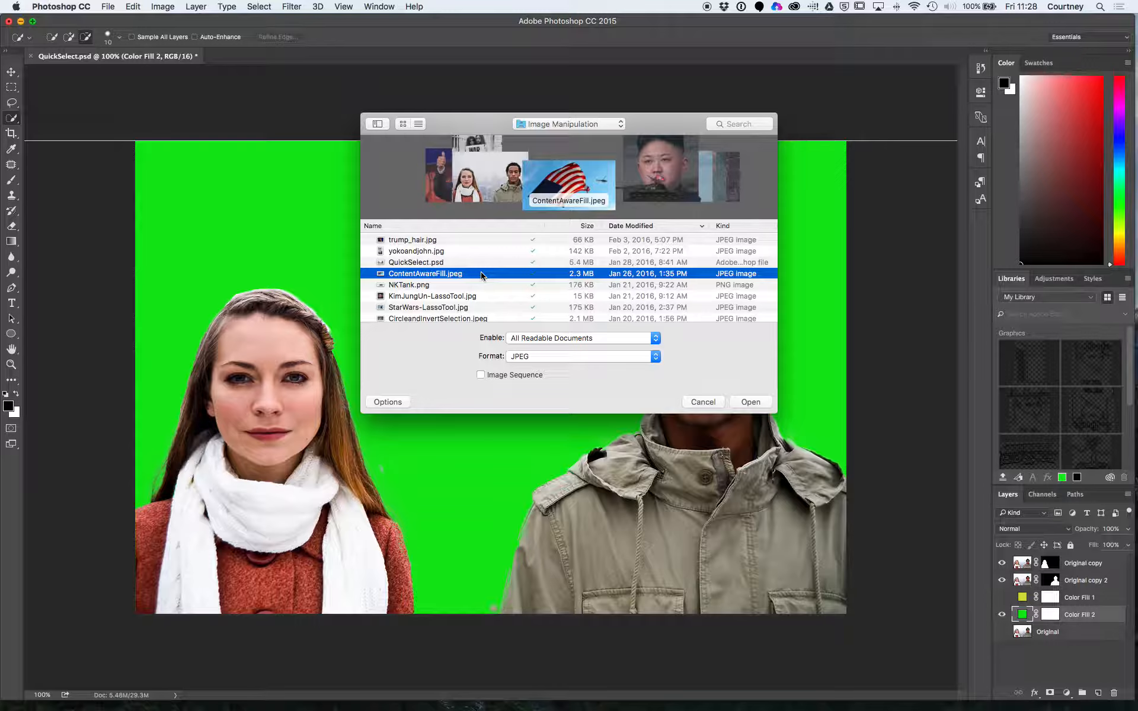
left_click(757, 402)
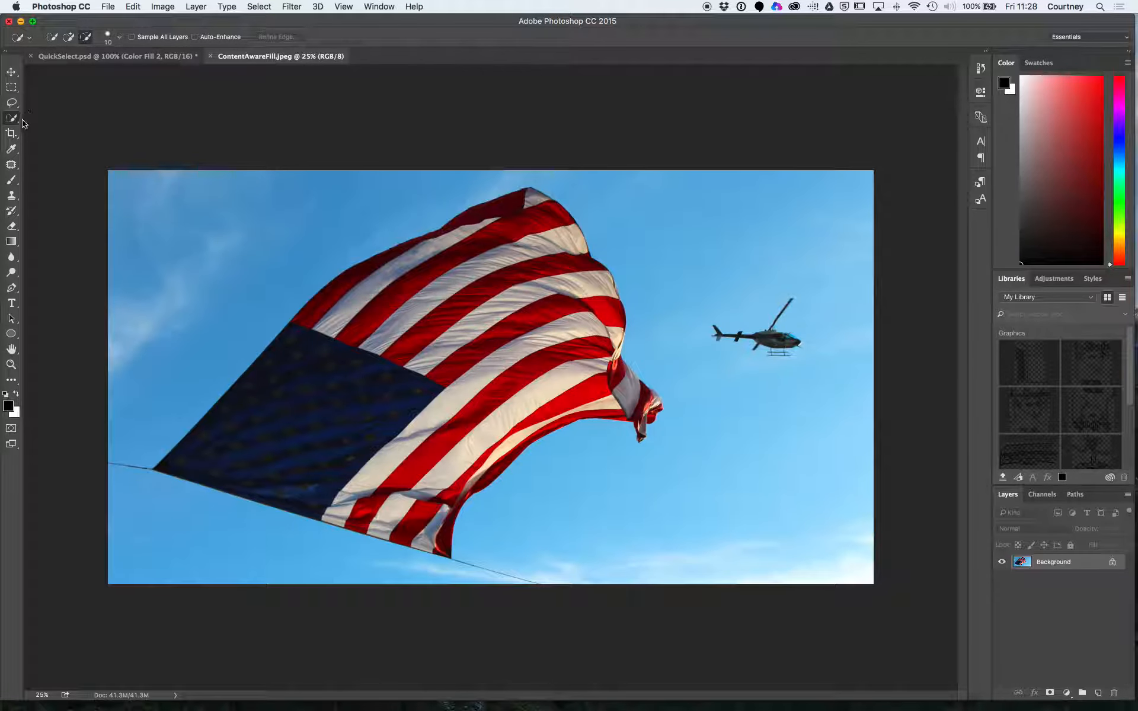
Step: Outline the helicopter in the sky with the Patch tool, leaving a small margin around it
left_click(12, 164)
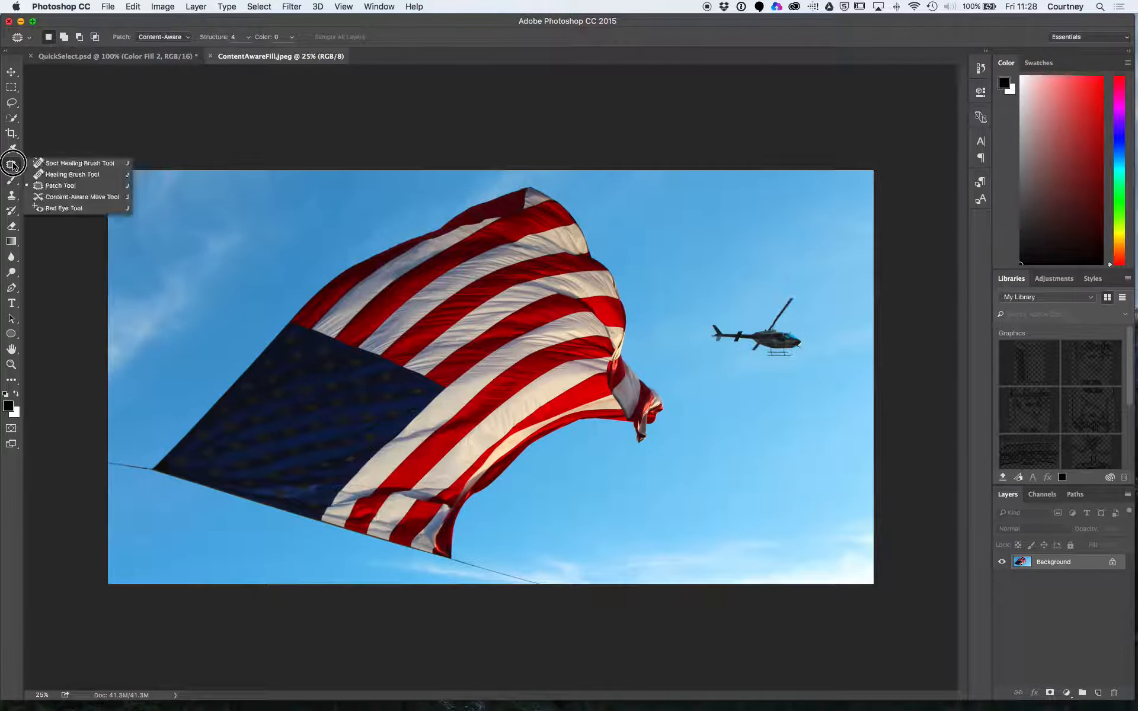
left_click(96, 190)
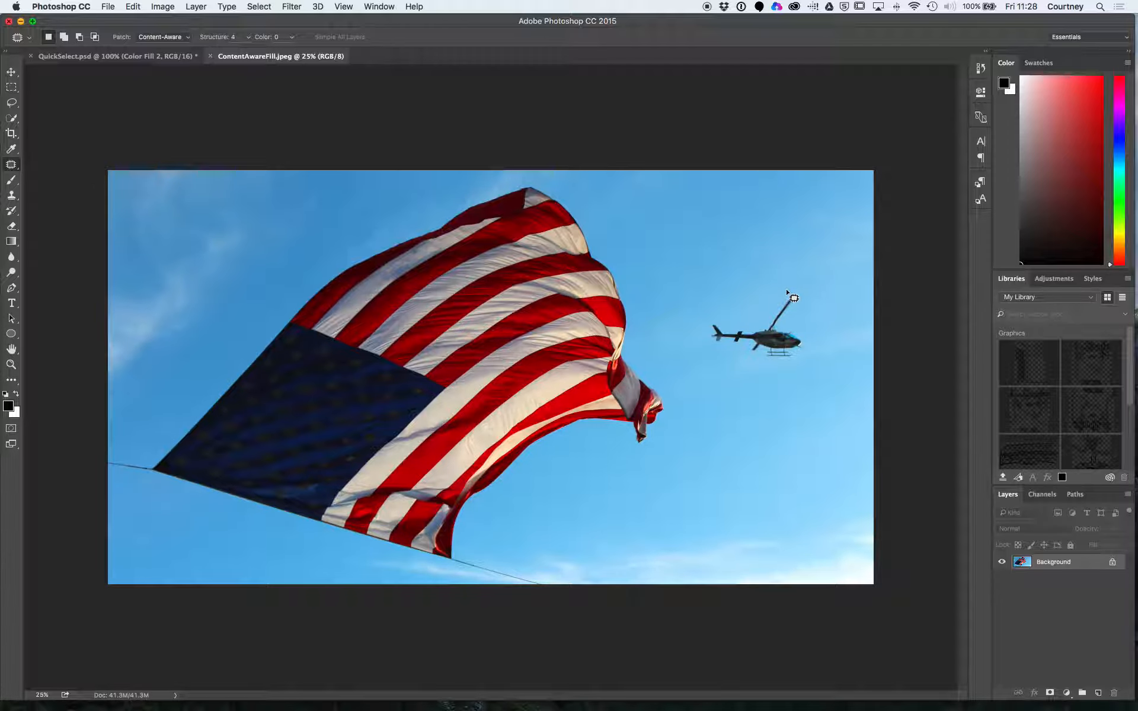
mouse_move(787, 291)
left_mouse_down()
mouse_move(760, 323)
mouse_move(701, 314)
mouse_move(704, 352)
mouse_move(803, 361)
mouse_move(810, 328)
mouse_move(793, 319)
mouse_move(789, 291)
left_mouse_up()
left_click(17, 166)
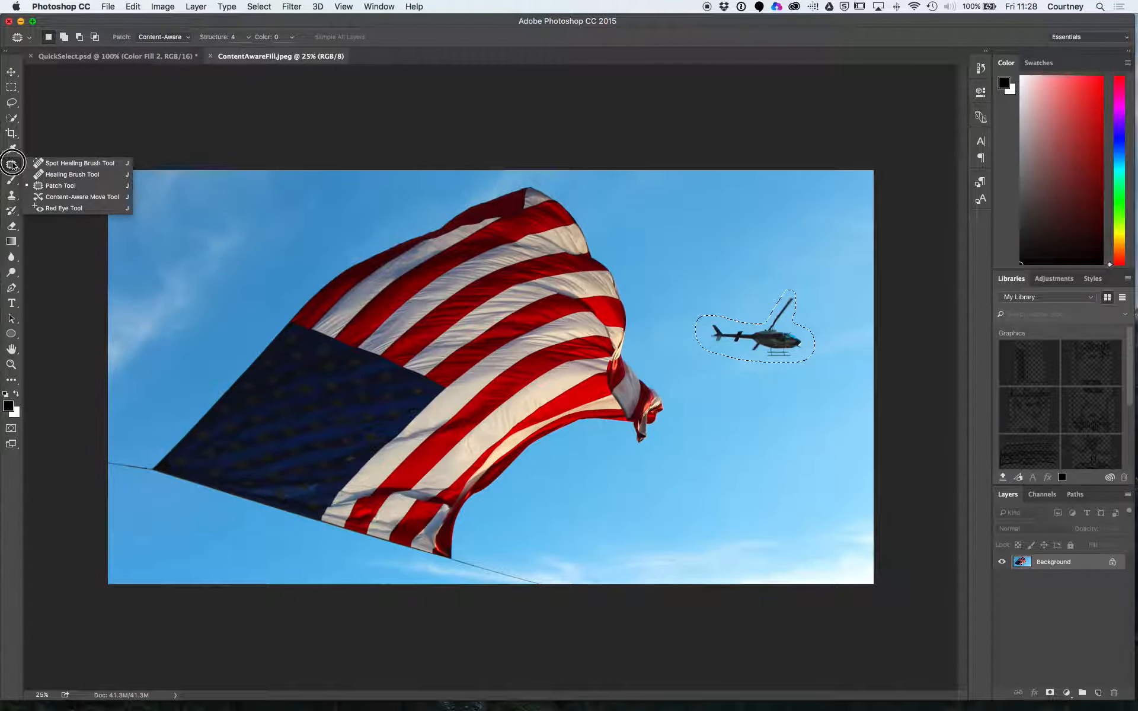
left_click(49, 187)
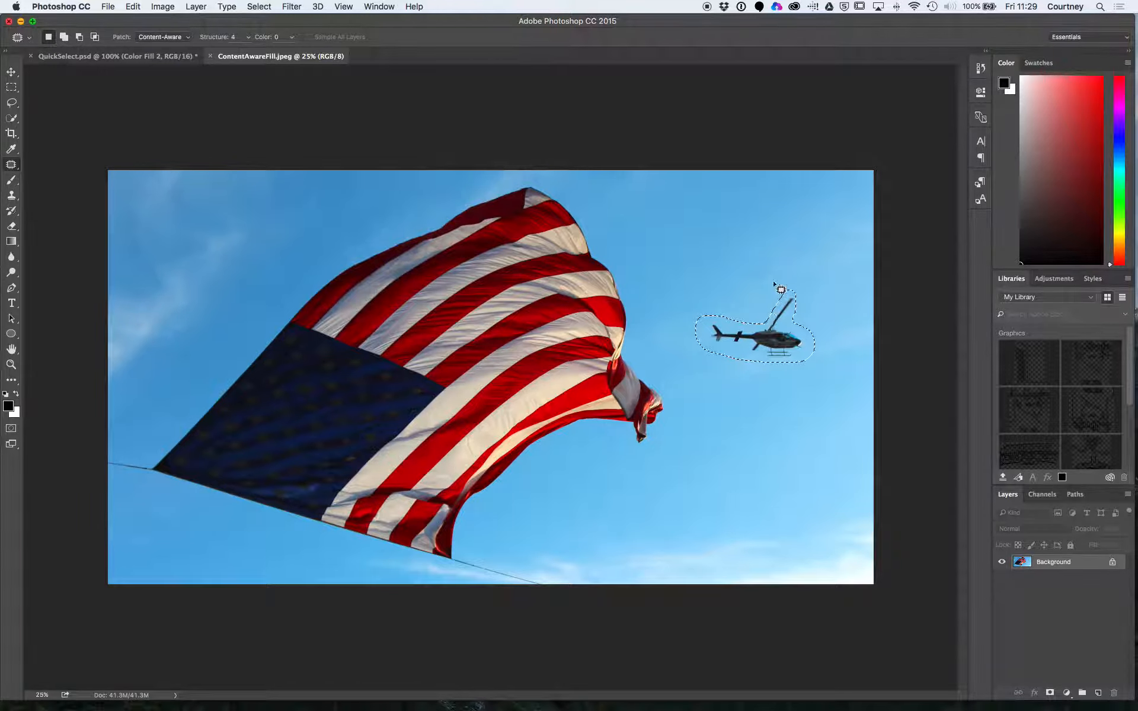
Step: Patch the outlined helicopter with the clear sky just below it and clear the selection
left_click(766, 341)
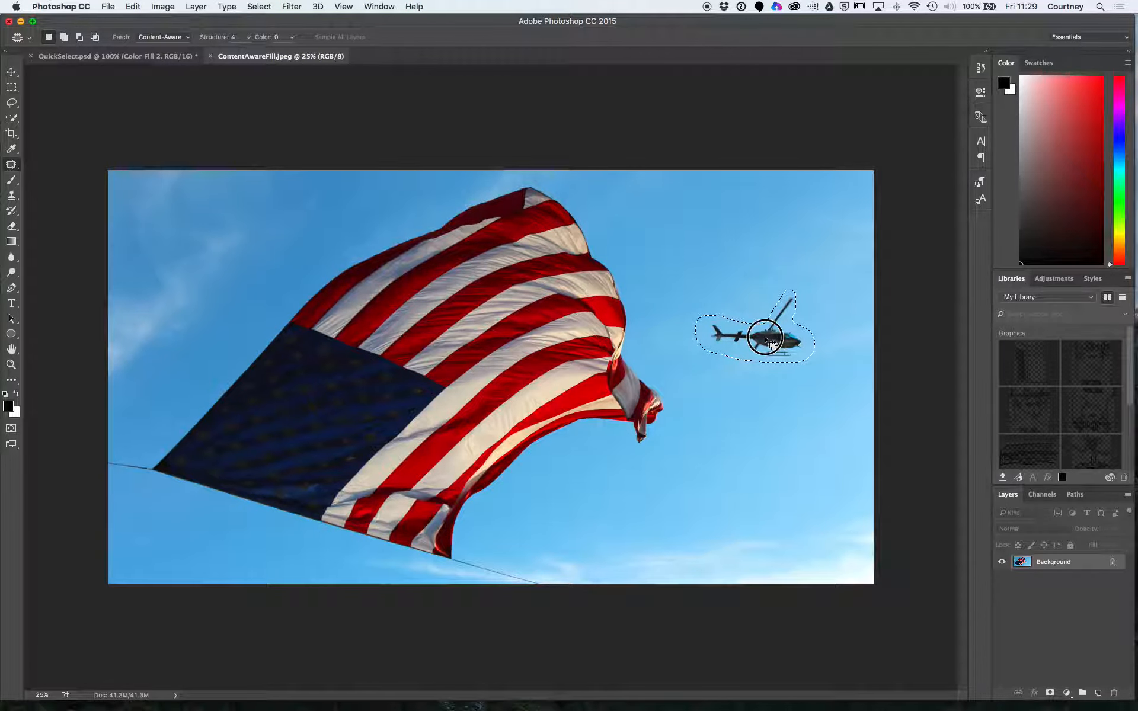
left_click_drag(765, 341, 775, 420)
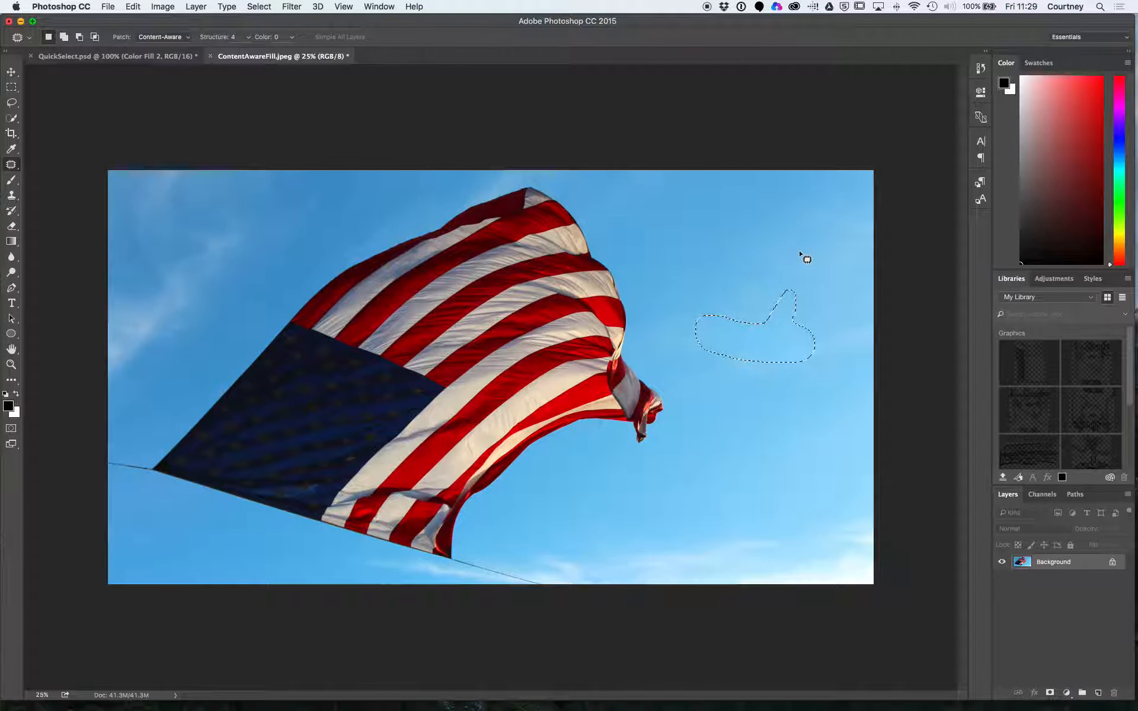
key("super+d")
Step: Heal the sky where the helicopter was, using the Spot Healing Brush at size 45 px
left_click(11, 166)
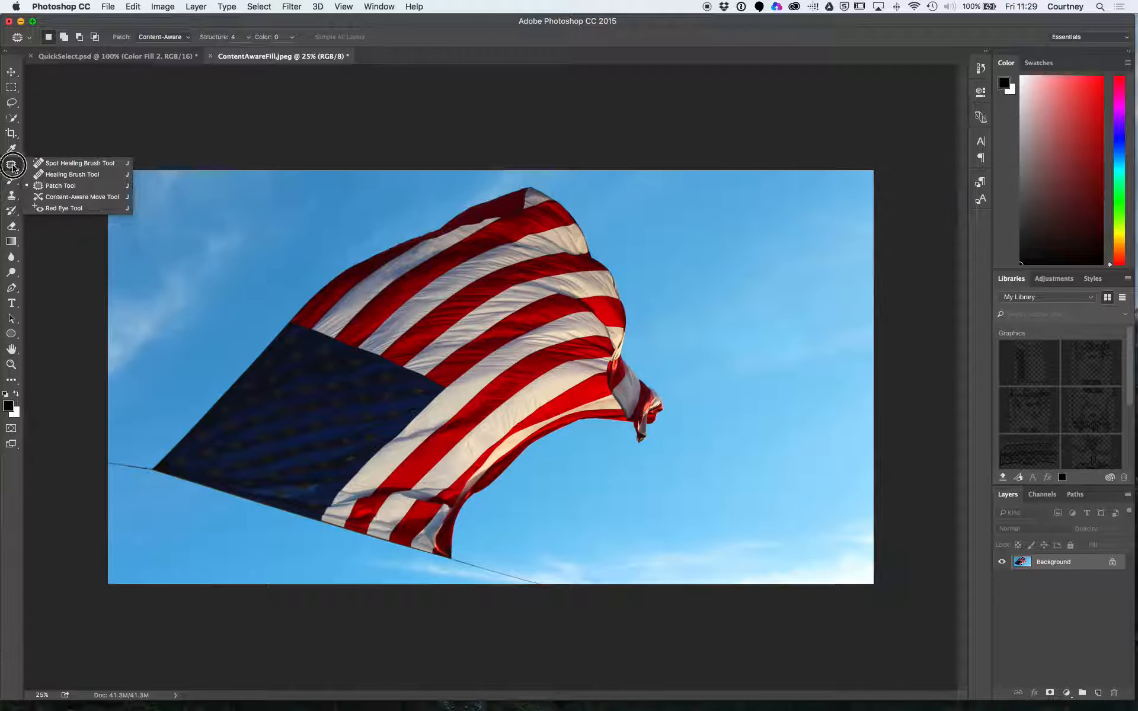
left_click(60, 164)
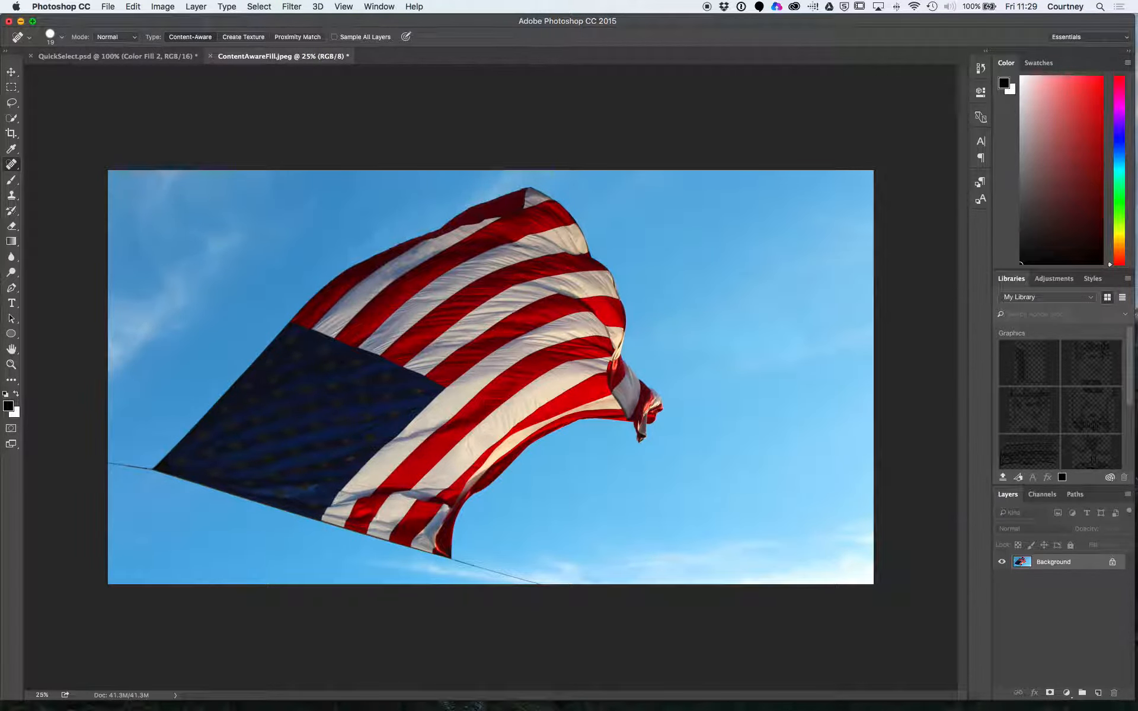
left_click(62, 38)
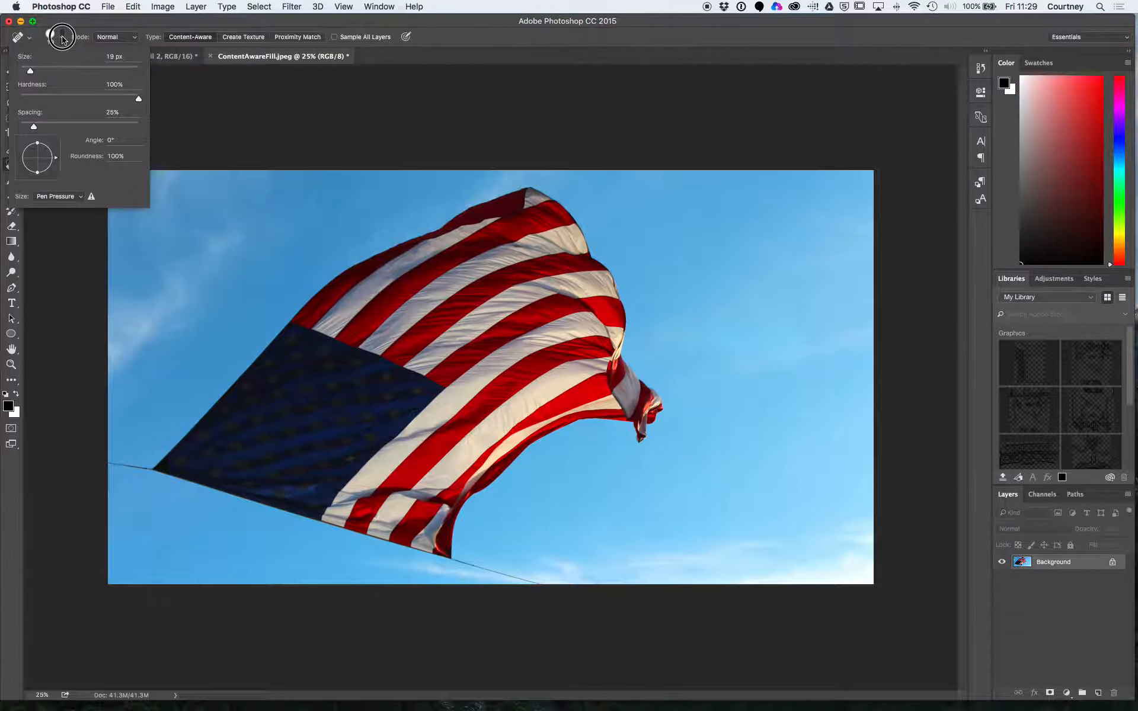
left_click_drag(31, 70, 46, 71)
mouse_move(770, 323)
left_mouse_down()
mouse_move(716, 330)
mouse_move(754, 319)
mouse_move(802, 328)
mouse_move(808, 344)
mouse_move(798, 363)
mouse_move(743, 362)
left_mouse_up()
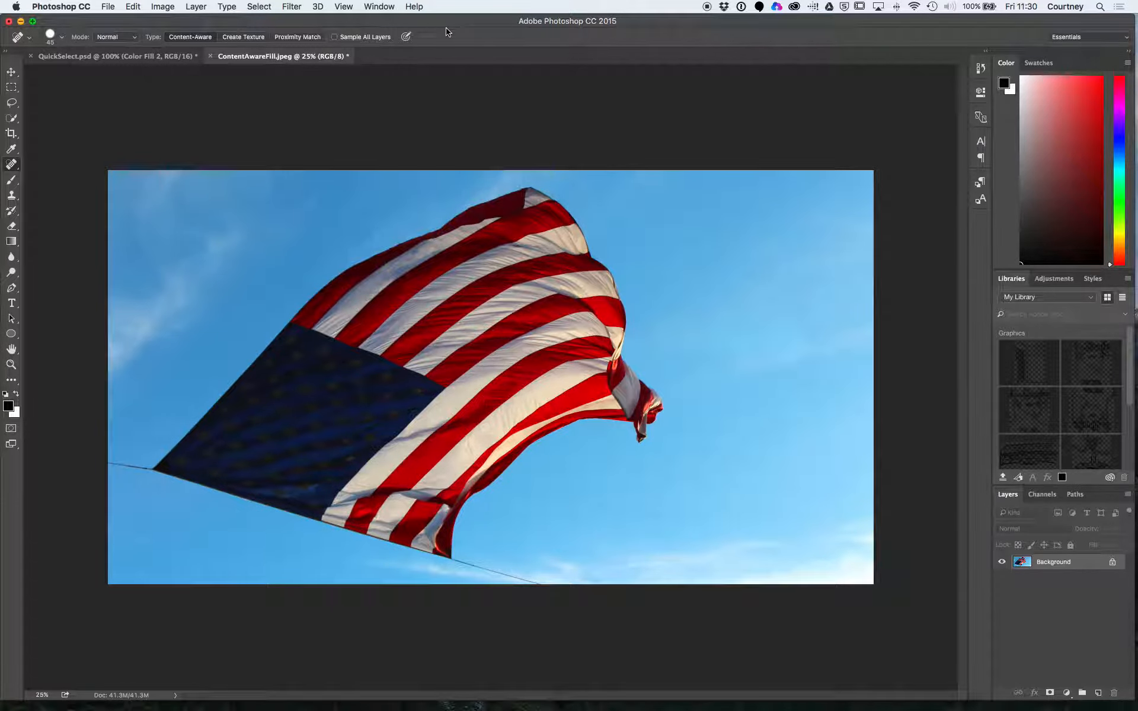
Step: Open yokoandjohn.jpg from the Image Manipulation folder
left_click(107, 6)
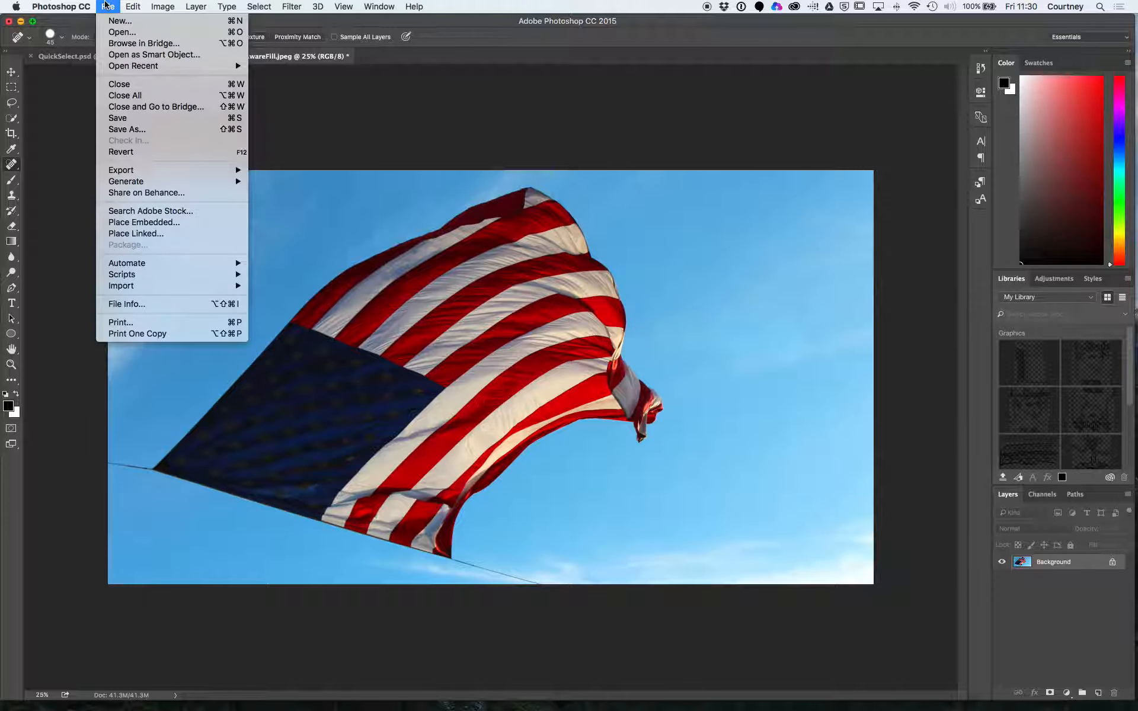
left_click(122, 32)
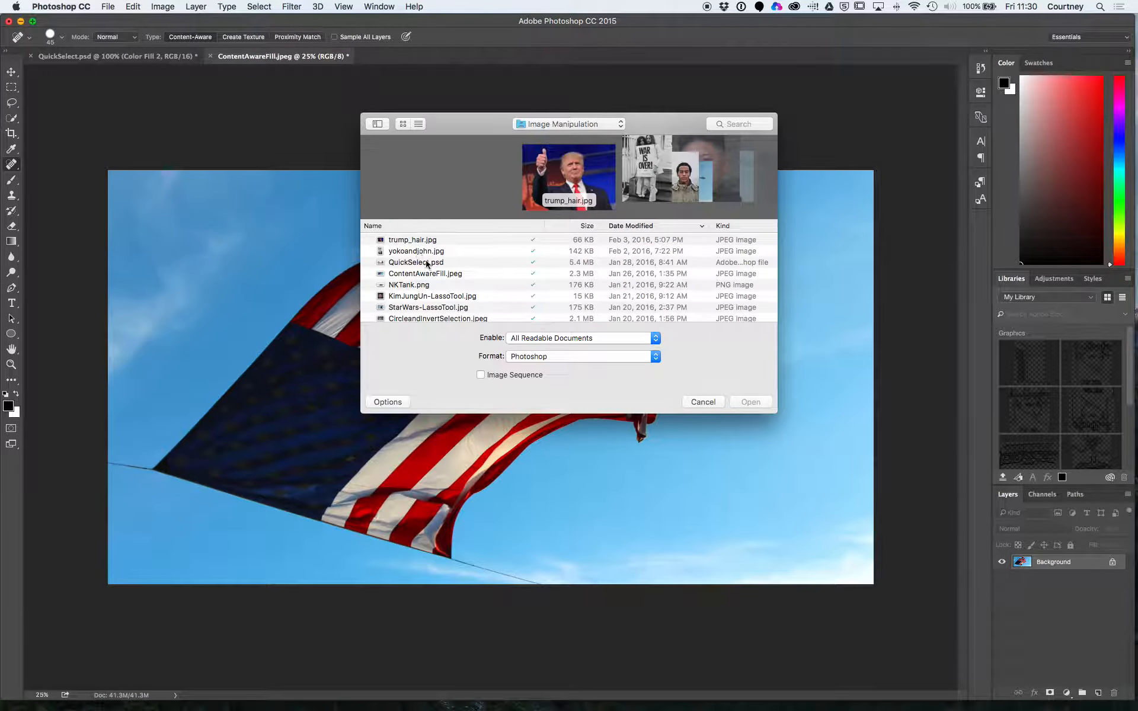
left_click(420, 252)
left_click(750, 402)
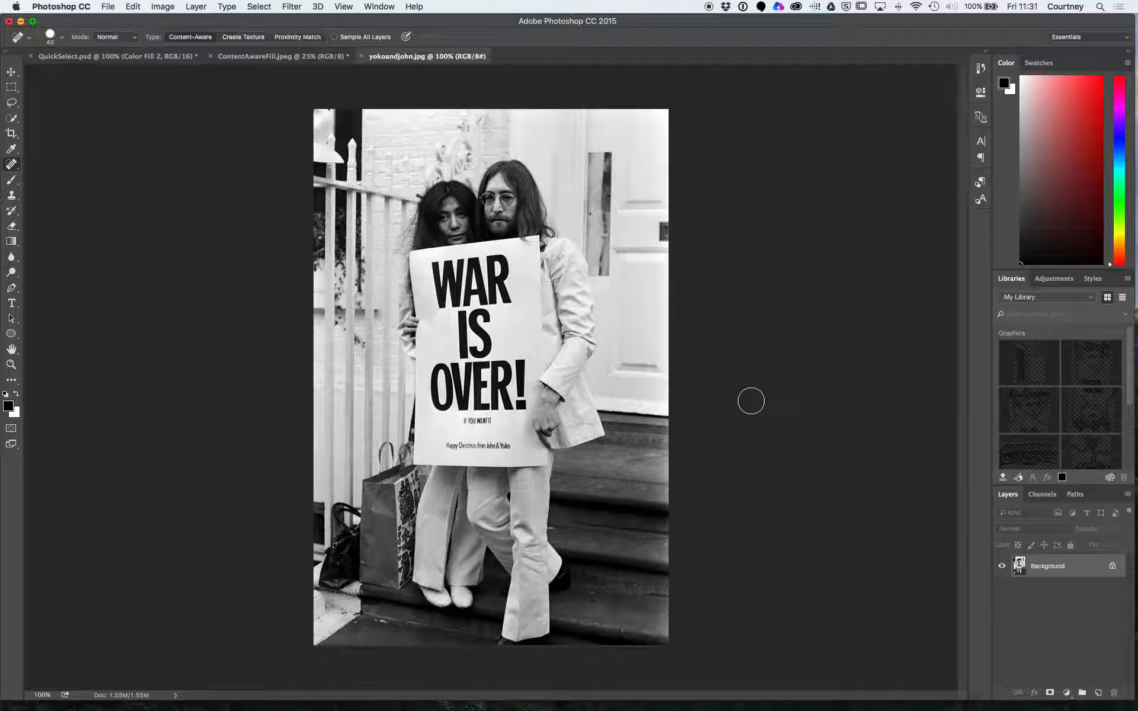
Step: Remove the word "IS" from the poster with the Patch tool, sampling blank paper, and deselect
left_click(16, 166)
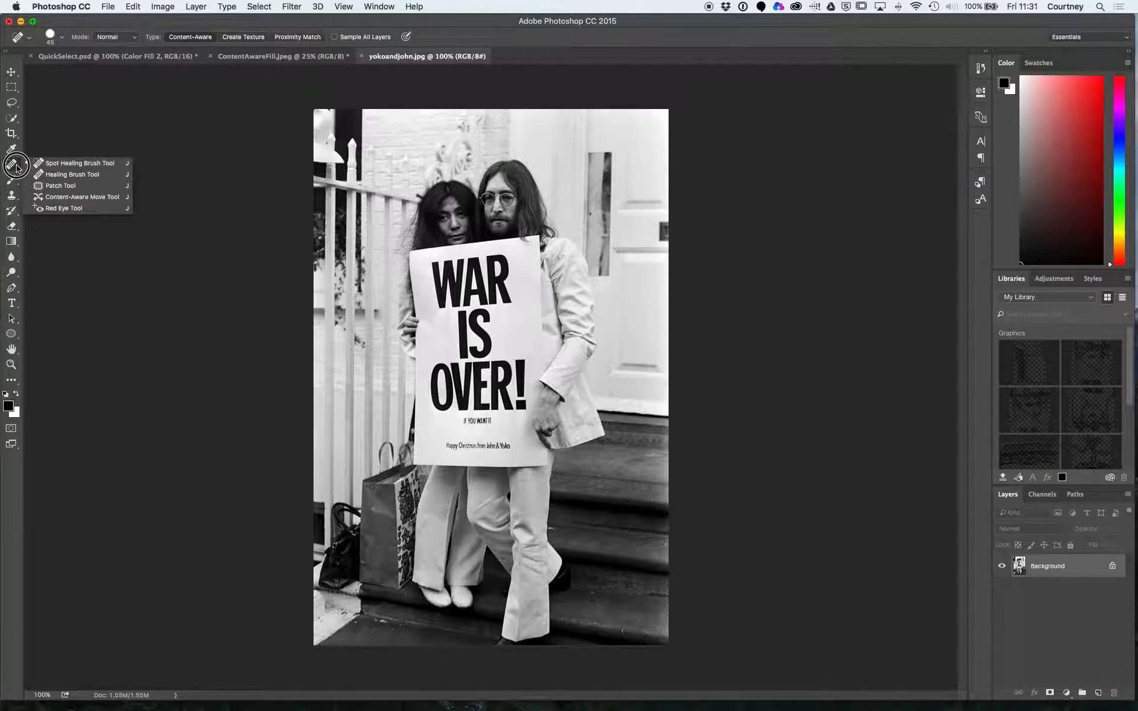
left_click(59, 185)
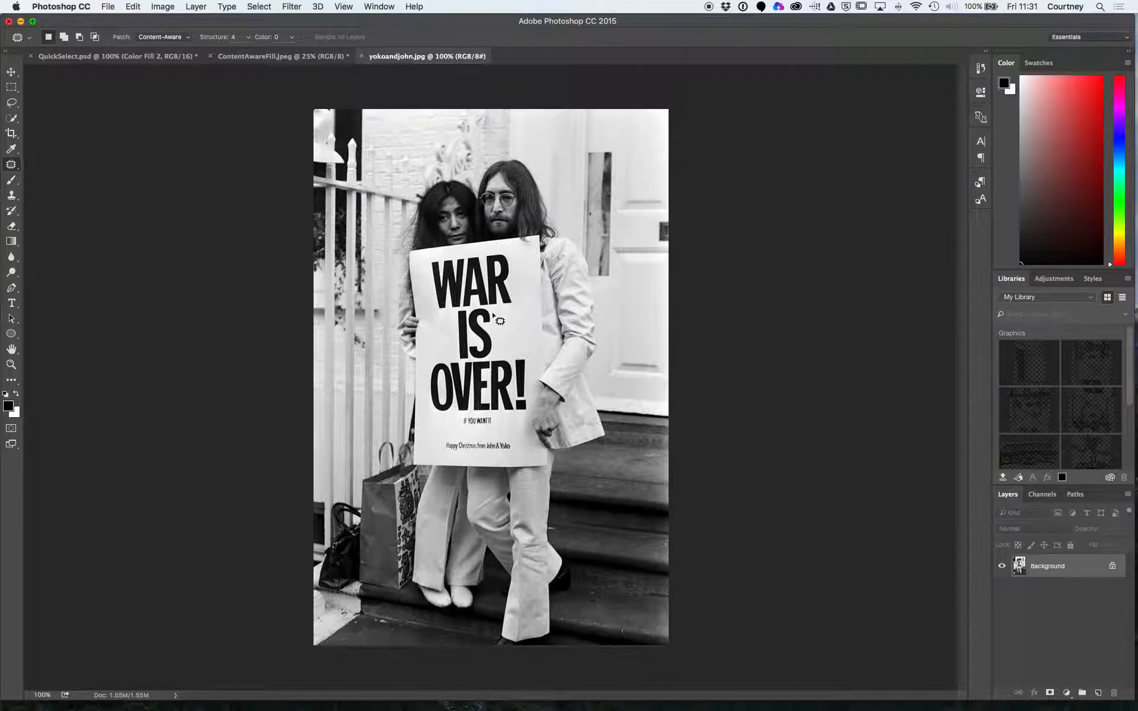
mouse_move(492, 312)
left_mouse_down()
mouse_move(455, 308)
mouse_move(455, 355)
mouse_move(495, 360)
mouse_move(492, 313)
mouse_move(480, 333)
mouse_move(519, 338)
left_mouse_up()
key("super+d")
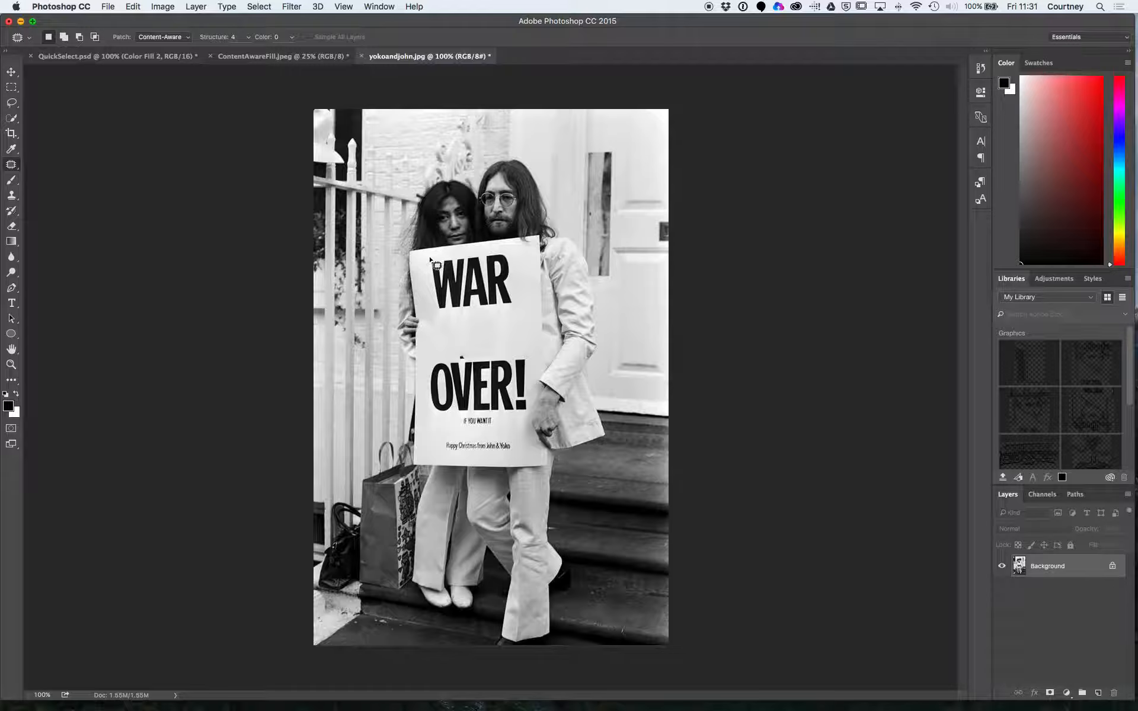
Step: Patch out the word "WAR" on the poster using the blank paper below it, and deselect
mouse_move(430, 259)
left_mouse_down()
mouse_move(495, 254)
mouse_move(513, 265)
mouse_move(515, 295)
mouse_move(499, 314)
mouse_move(428, 304)
mouse_move(428, 261)
left_mouse_up()
left_click_drag(491, 287, 488, 333)
key("super+d")
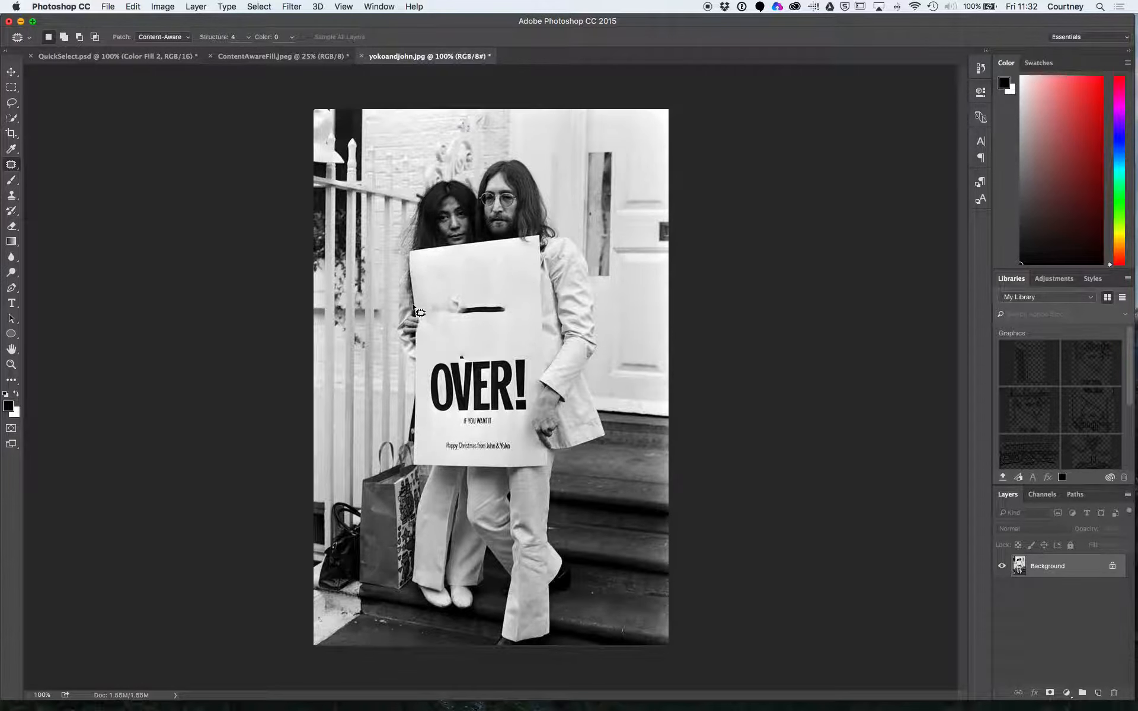
Step: Patch out the leftover dark marks and the word "OVER!" with blank poster paper, and clear the selection
mouse_move(433, 293)
left_mouse_down()
mouse_move(507, 299)
mouse_move(508, 314)
mouse_move(462, 323)
mouse_move(422, 320)
mouse_move(418, 297)
mouse_move(432, 283)
mouse_move(477, 329)
mouse_move(459, 350)
mouse_move(531, 358)
mouse_move(527, 411)
left_mouse_up()
left_click(520, 315)
mouse_move(521, 413)
left_mouse_down()
mouse_move(437, 413)
mouse_move(424, 398)
mouse_move(430, 349)
left_mouse_up()
left_click_drag(475, 391, 476, 322)
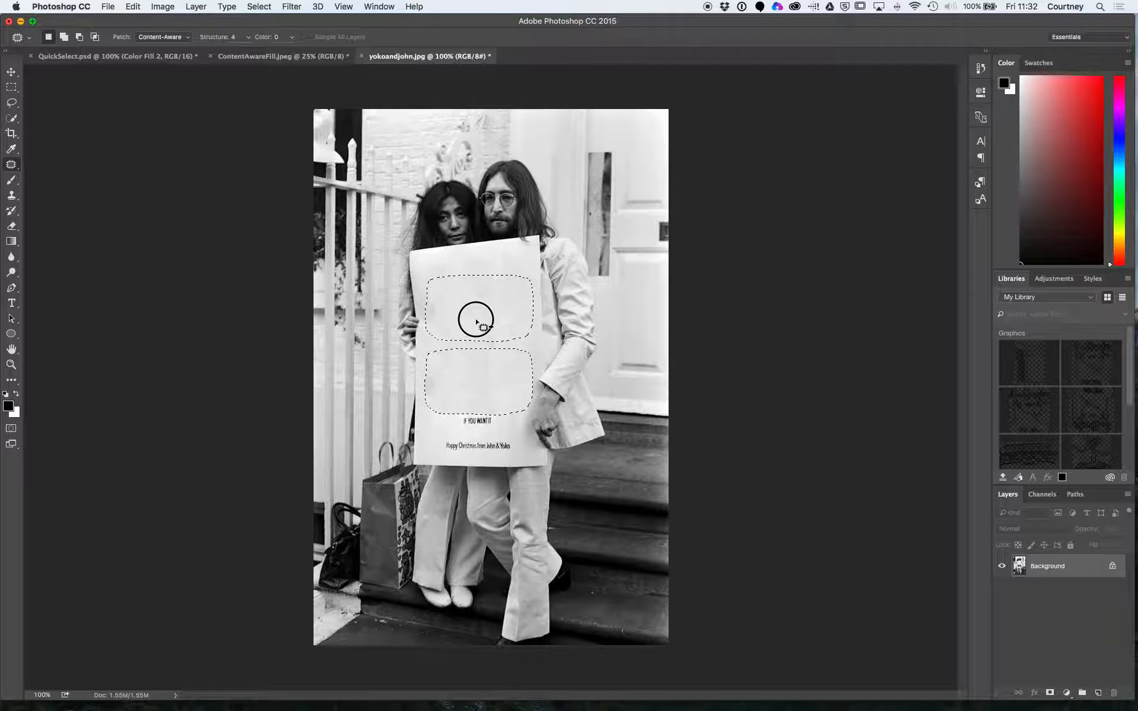
left_click_drag(477, 321, 480, 314)
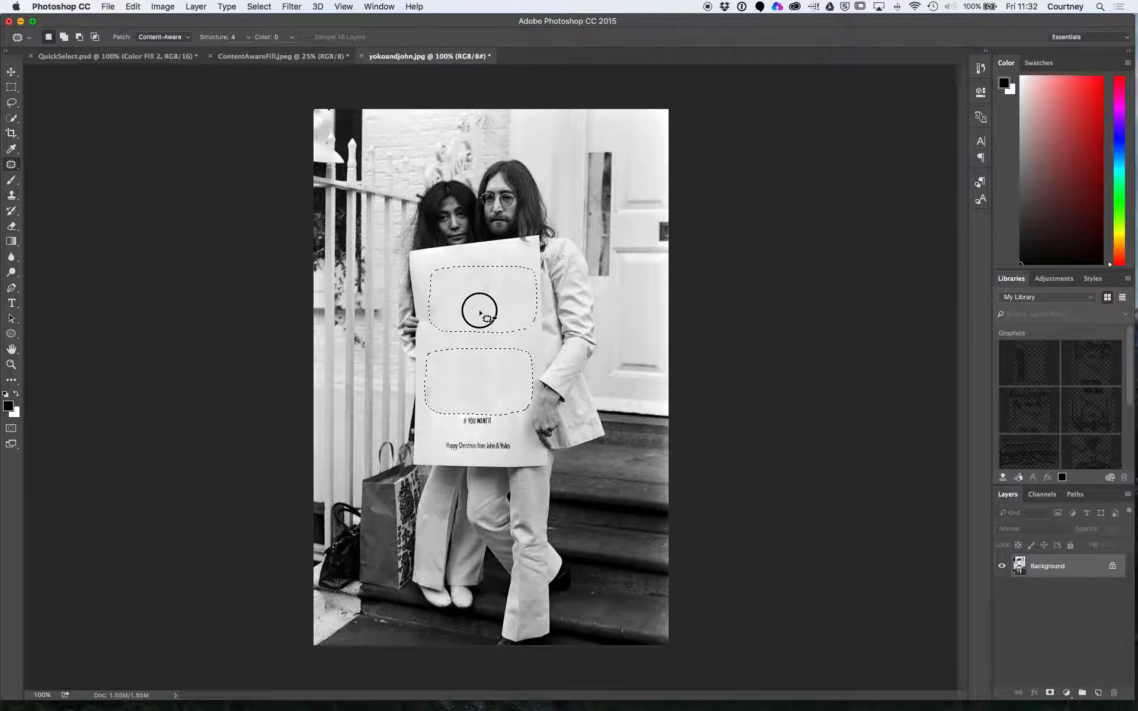
left_click_drag(480, 313, 478, 314)
left_click(479, 314)
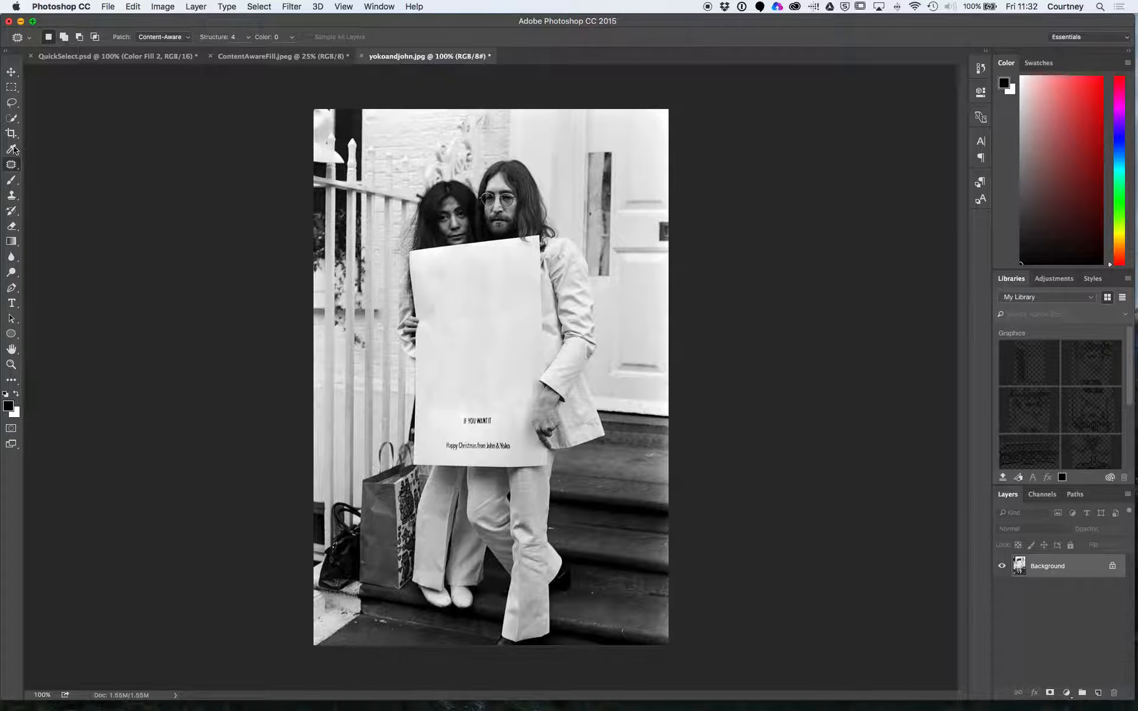
Step: Smooth the blotches on the blank middle of the poster with the Spot Healing Brush and inspect the result up close
left_click(14, 166)
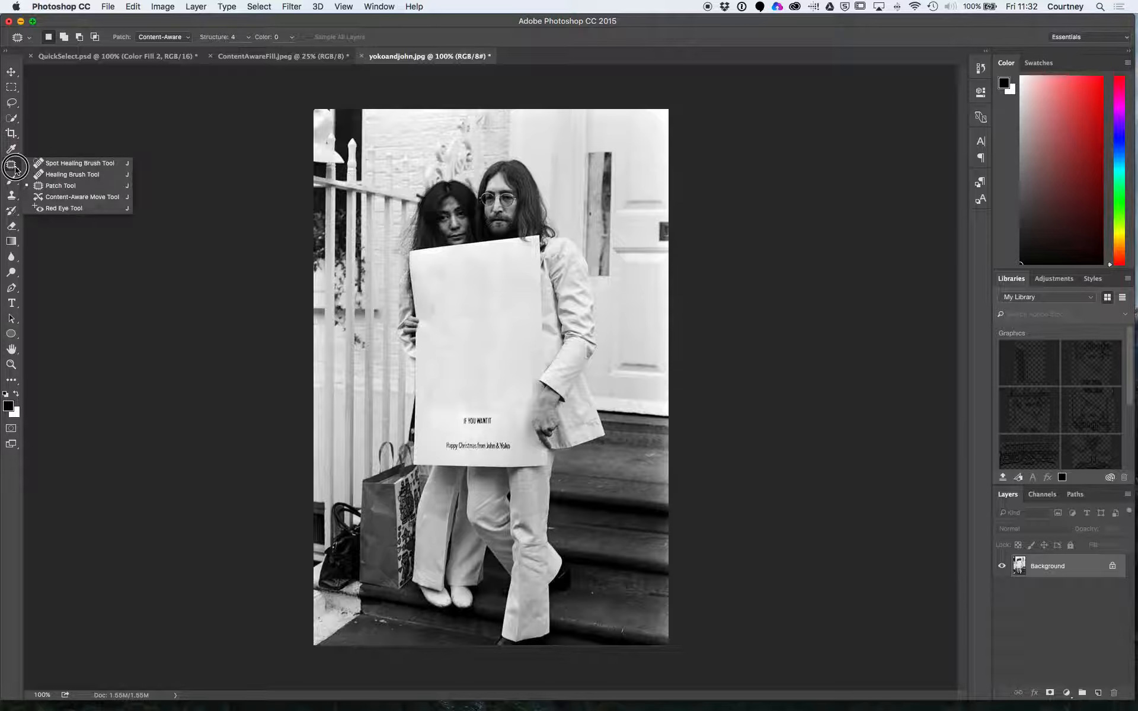
left_click(60, 162)
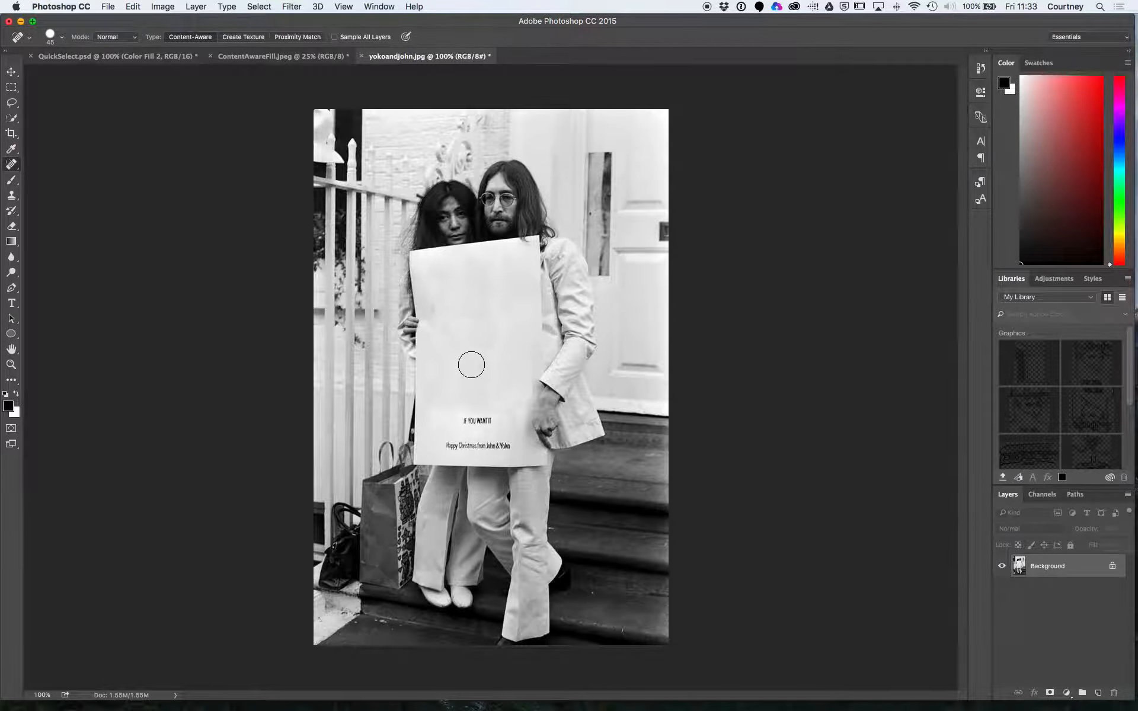
left_click(472, 361)
left_click_drag(500, 344, 482, 364)
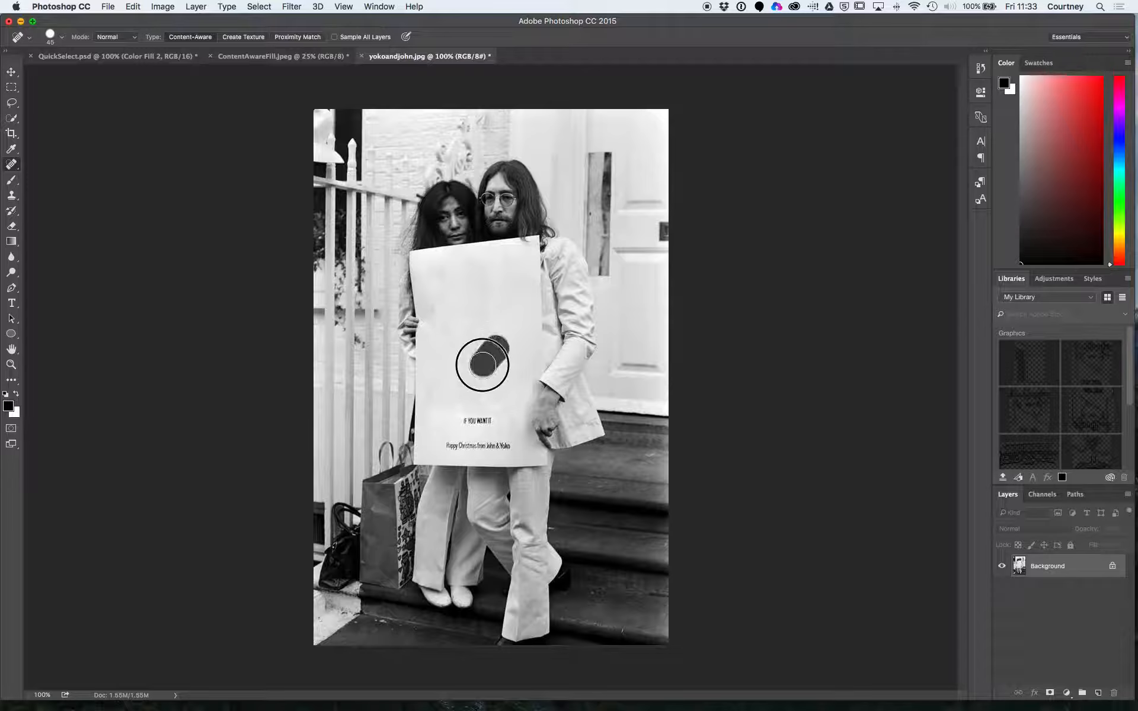
left_click(491, 309)
left_click(507, 330)
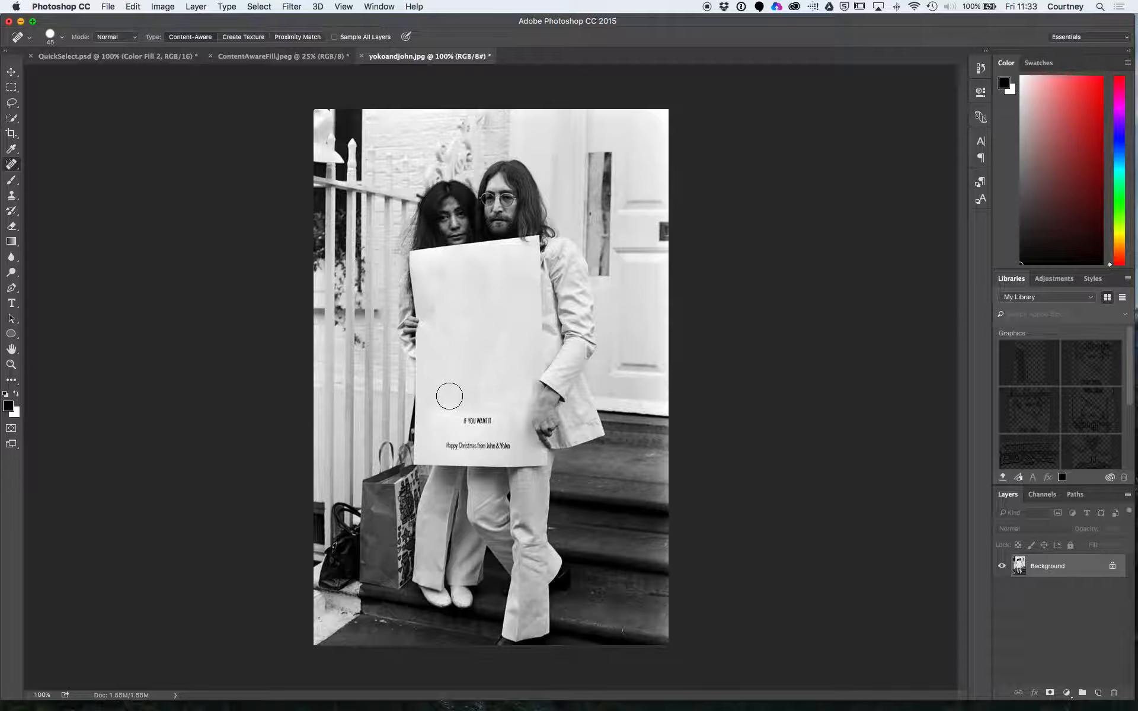
left_click(451, 394)
left_click(465, 354)
key("super+equal")
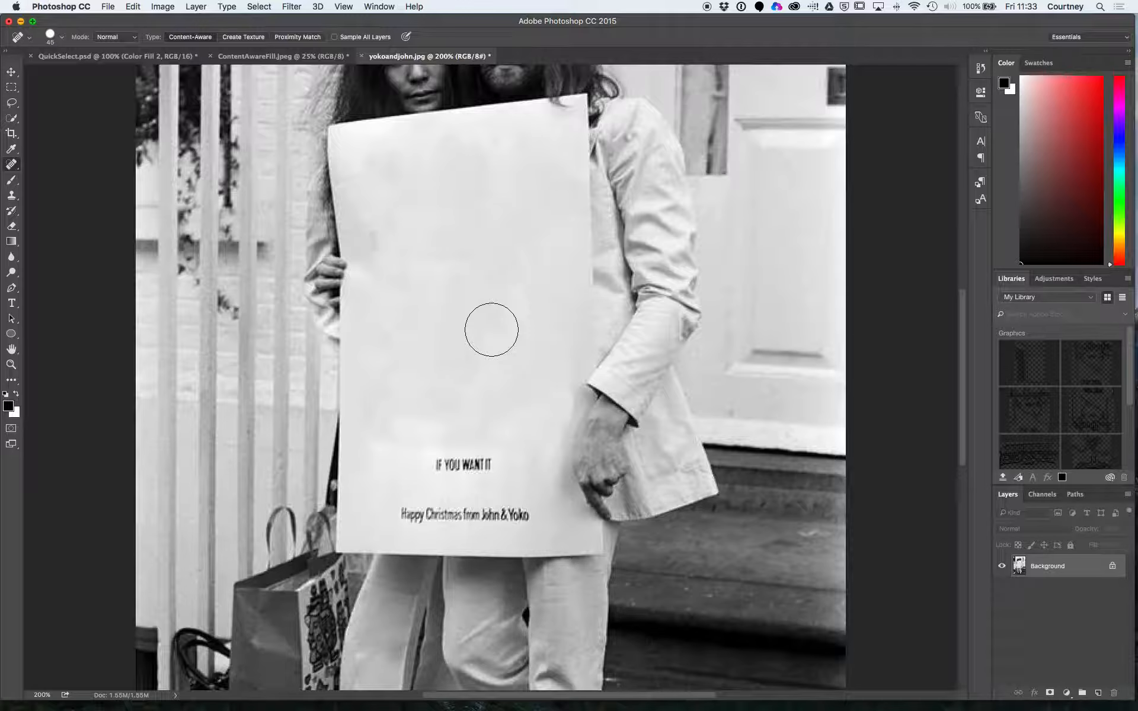
key("super+minus")
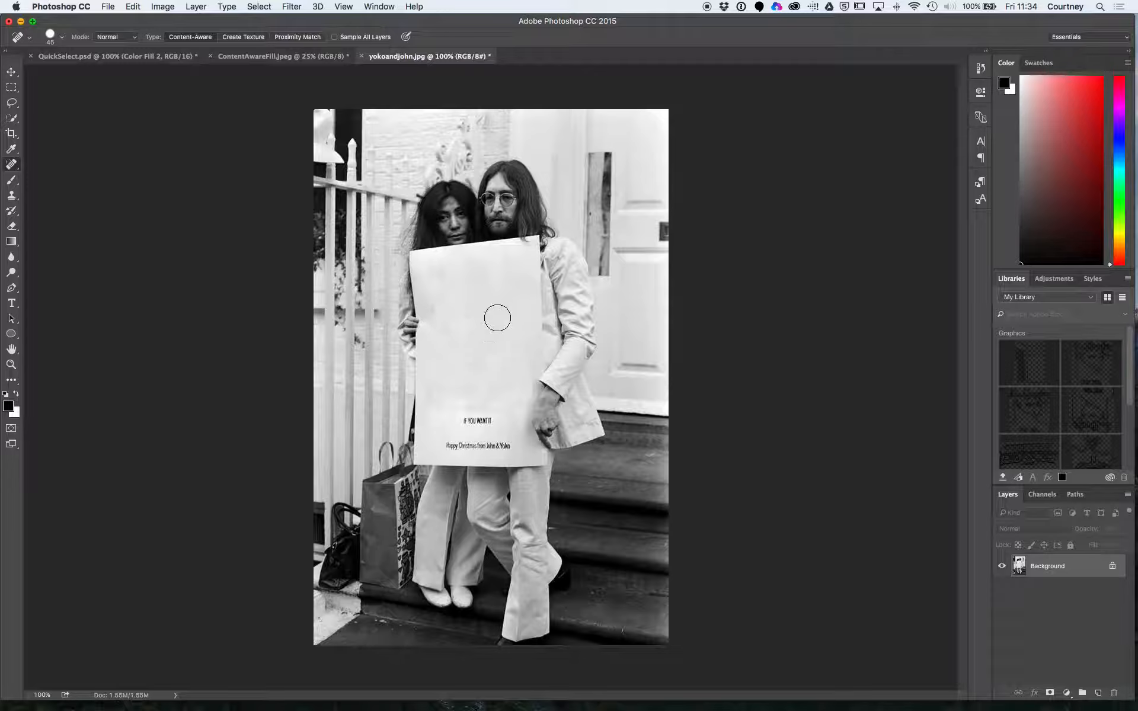
left_click(17, 166)
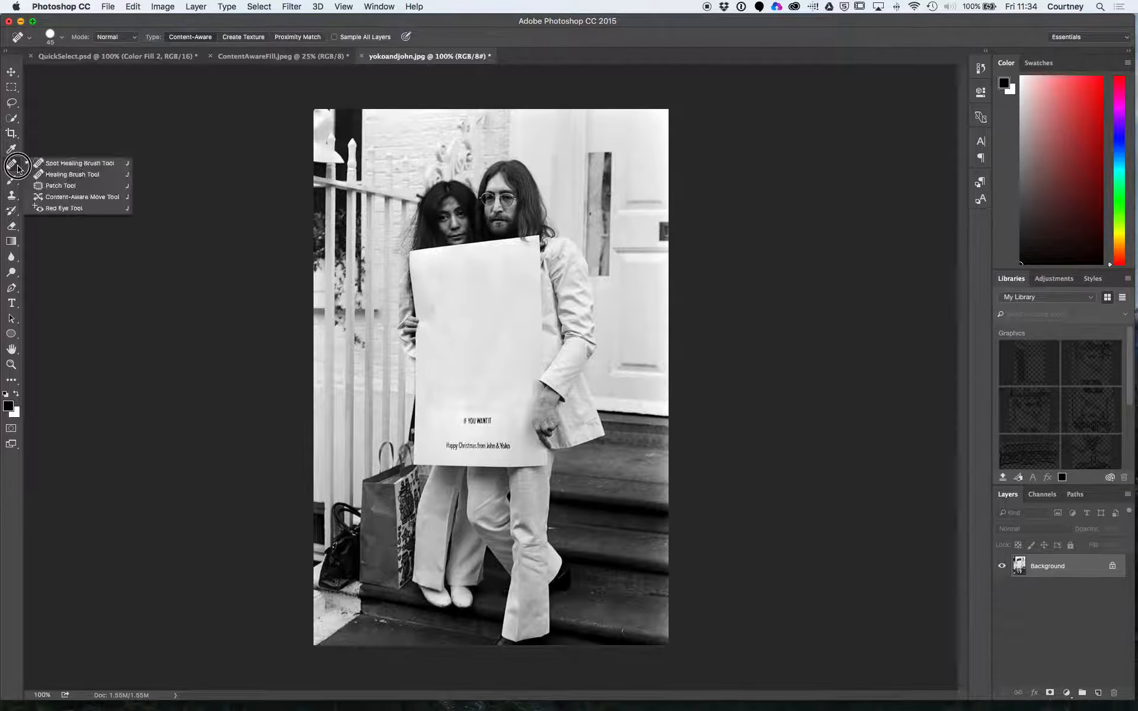
left_click(61, 185)
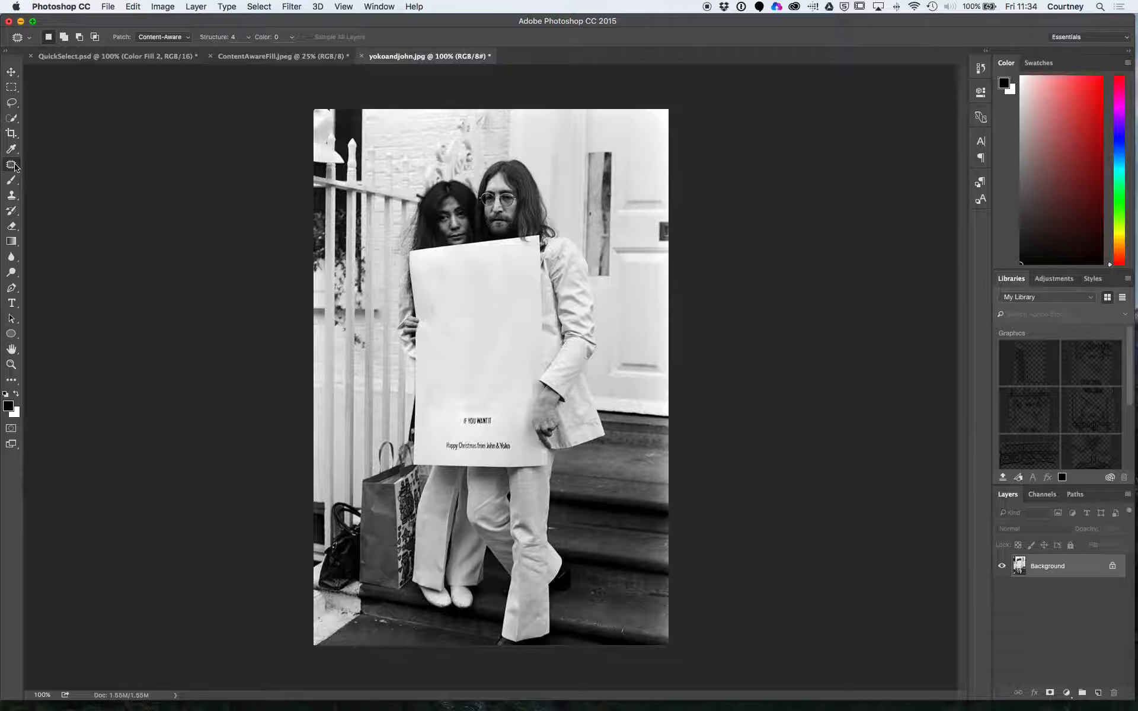
Step: Set up the Type tool with the Arial Narrow Bold font at 72 pt
left_click(12, 303)
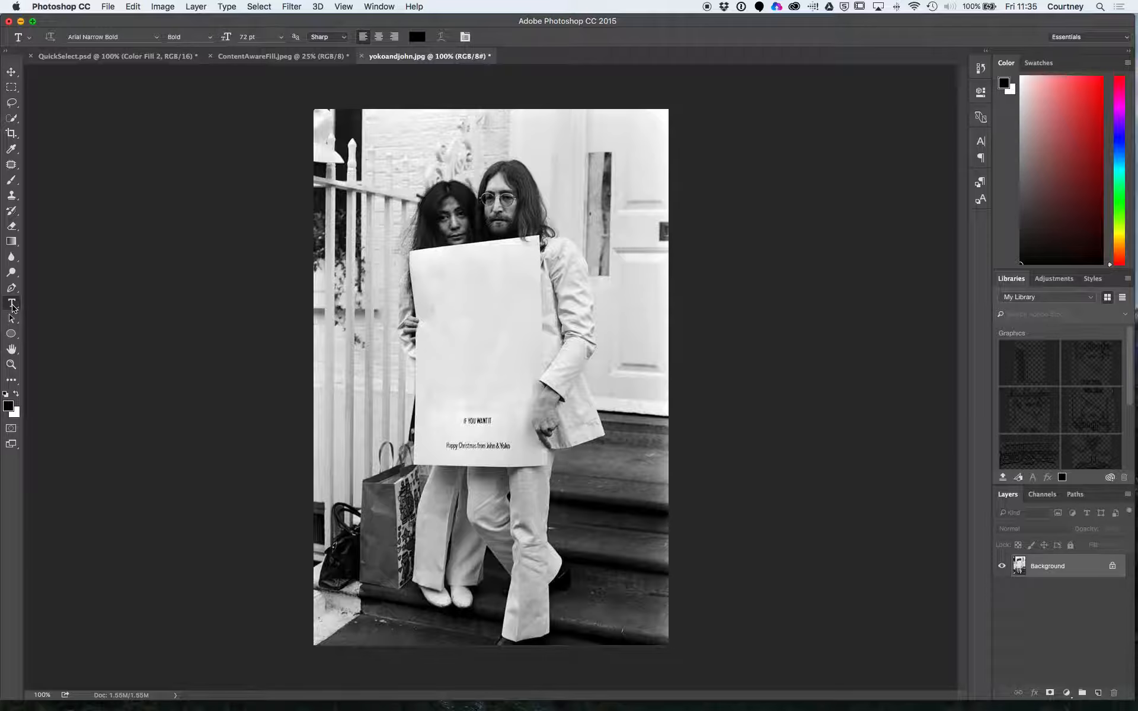
left_click(158, 38)
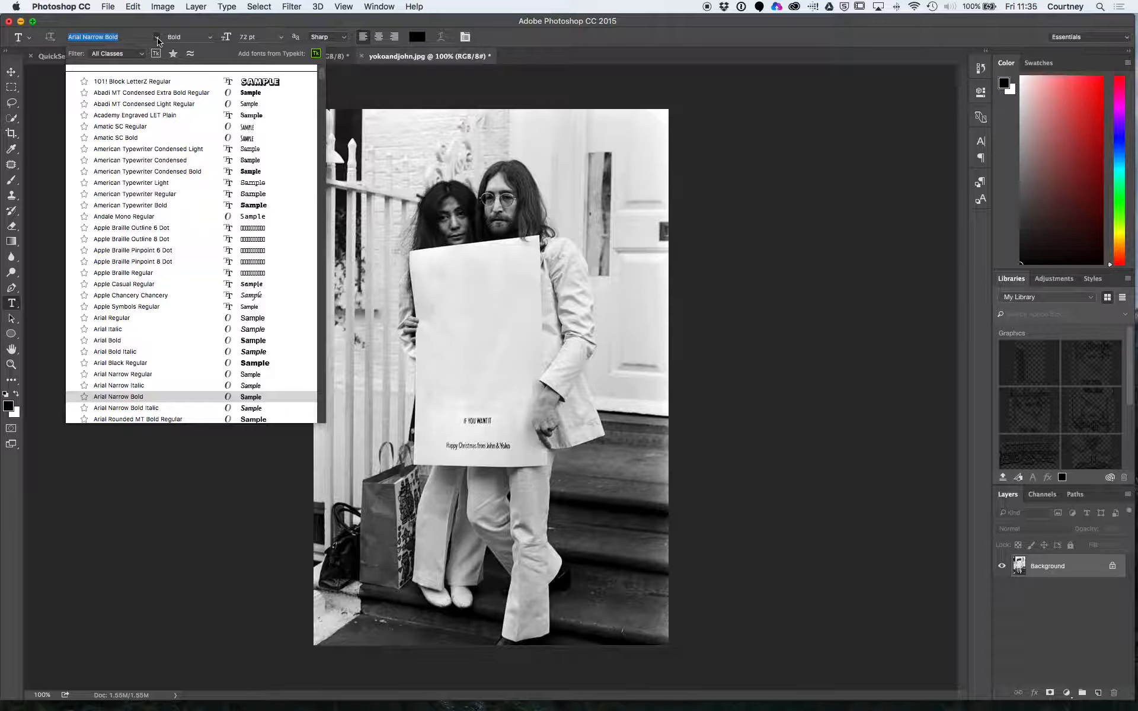
left_click(172, 396)
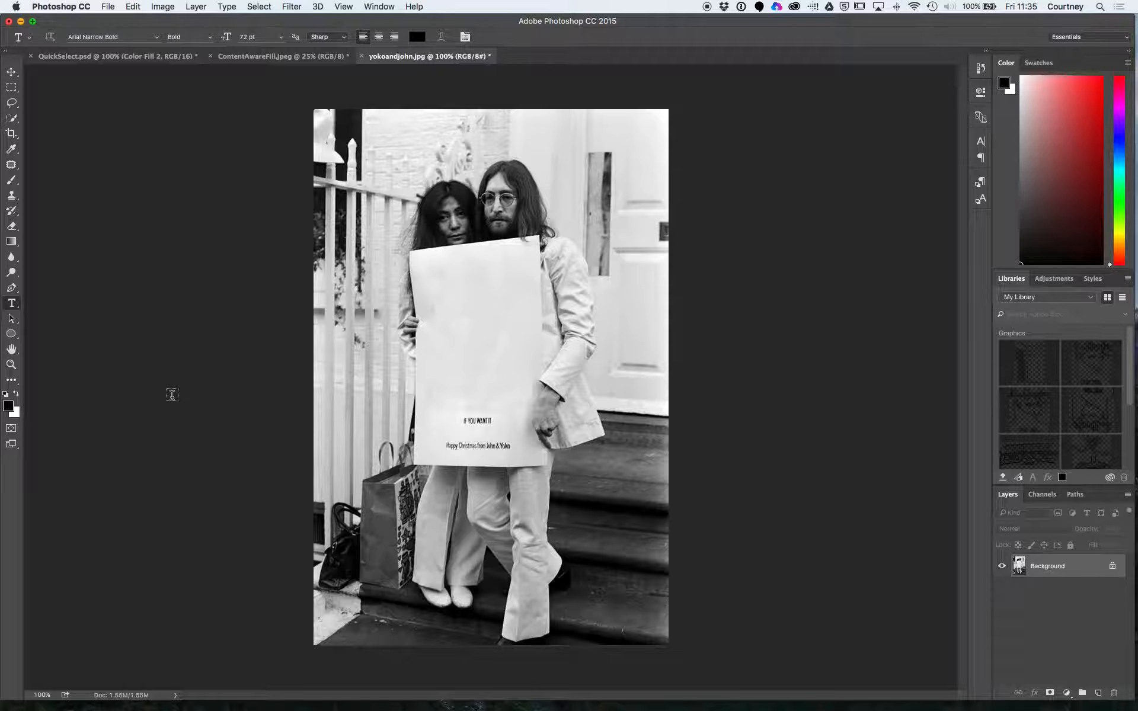
left_click(282, 38)
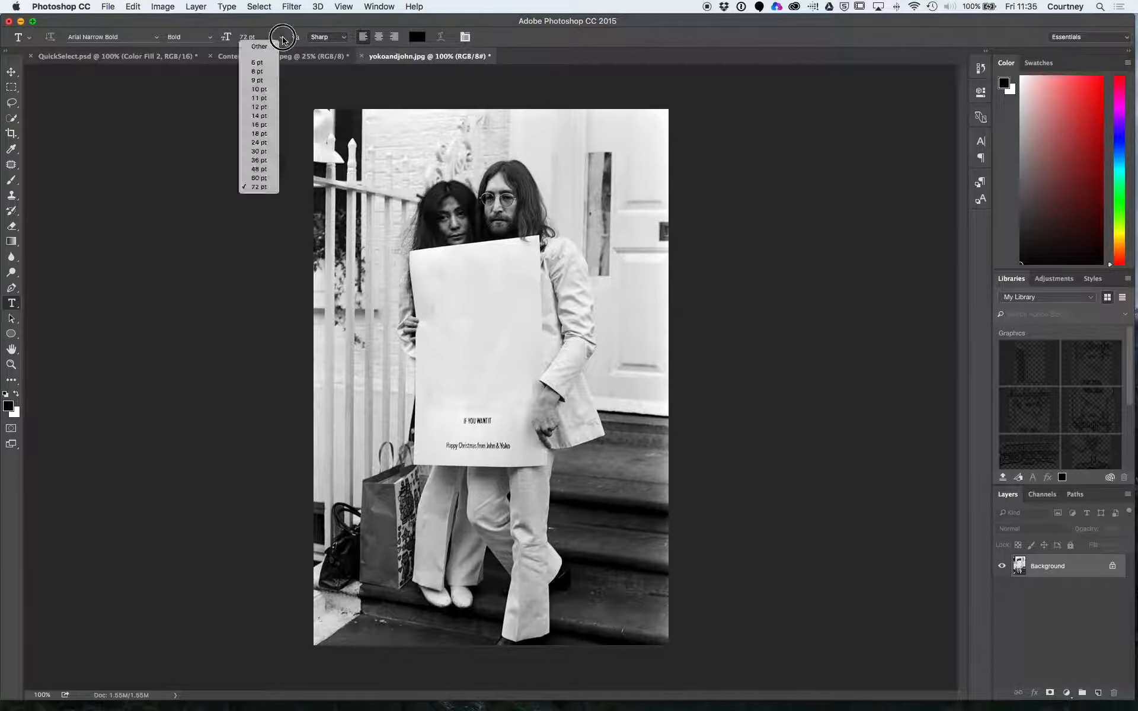
left_click(259, 186)
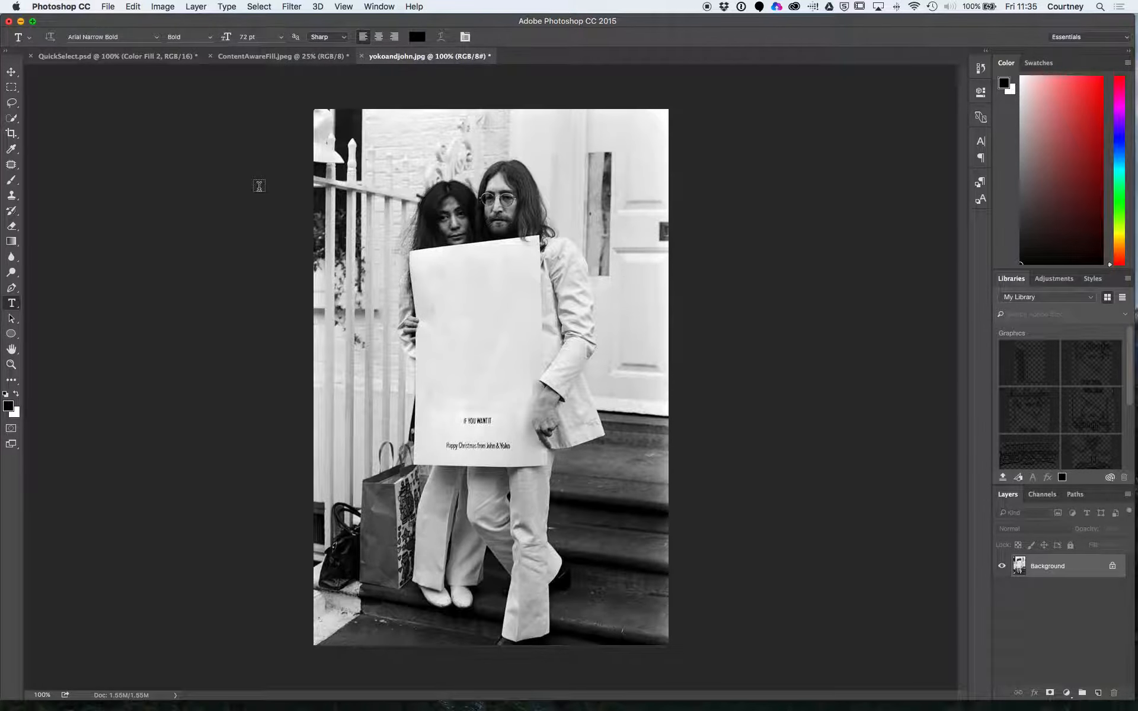
Step: Add the text "FEEL THE BERN!" on three lines, one word per line, over the blank area of the poster
left_click(432, 281)
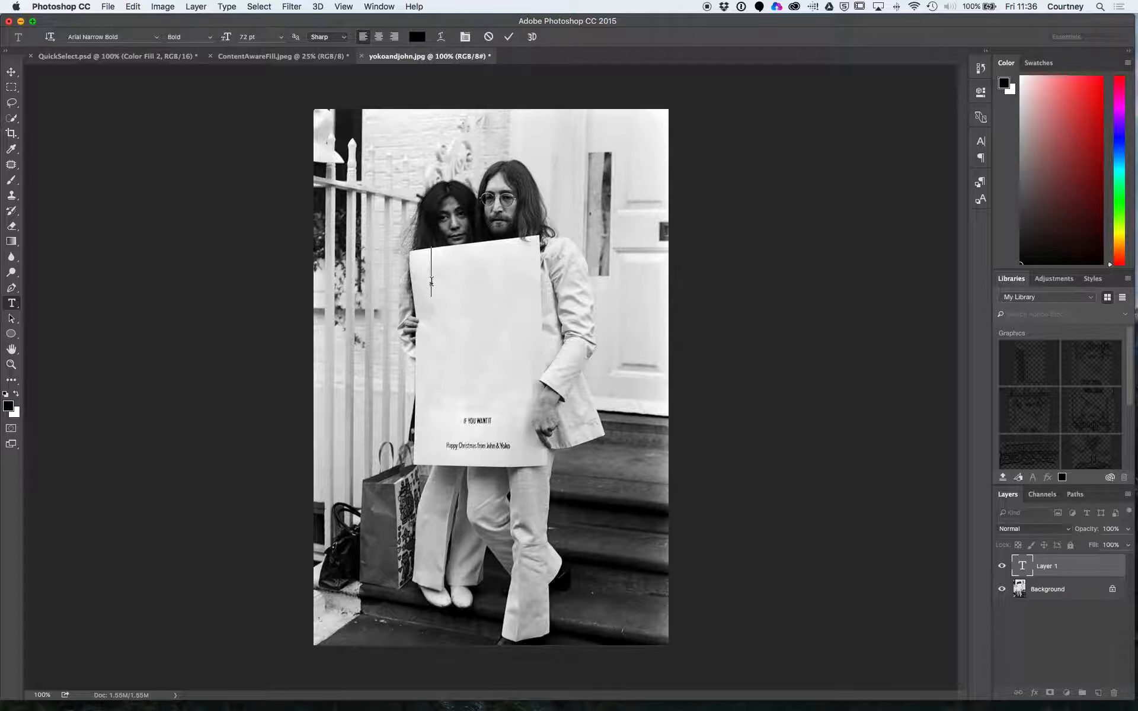
type("FEEL")
key("Return")
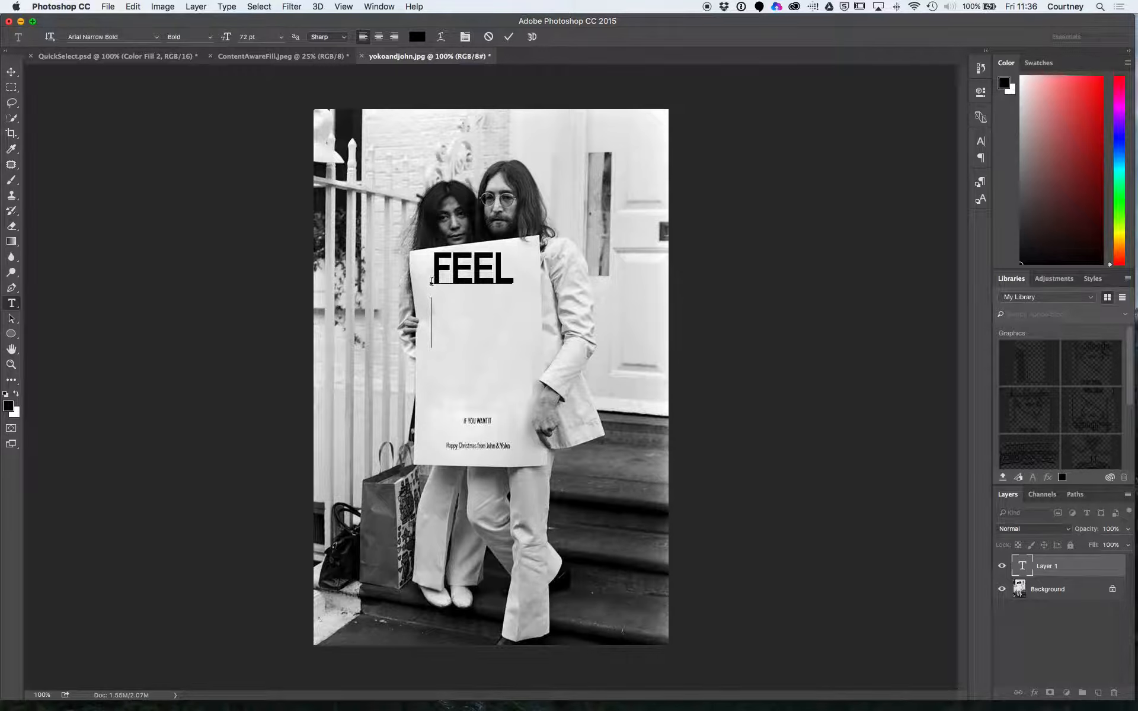
type("THE")
key("Return")
type("BE")
key("BackSpace")
type("RN!")
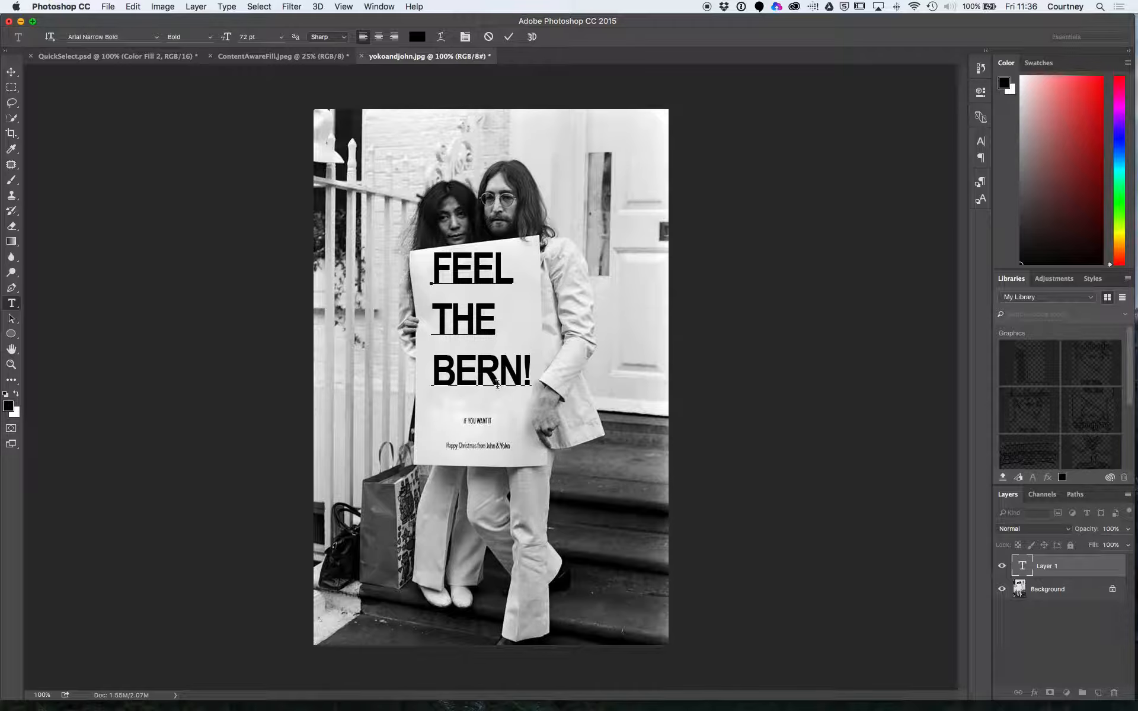
Step: Select the whole slogan text, set its tracking to -50 in the character settings, and close those settings
left_click(380, 6)
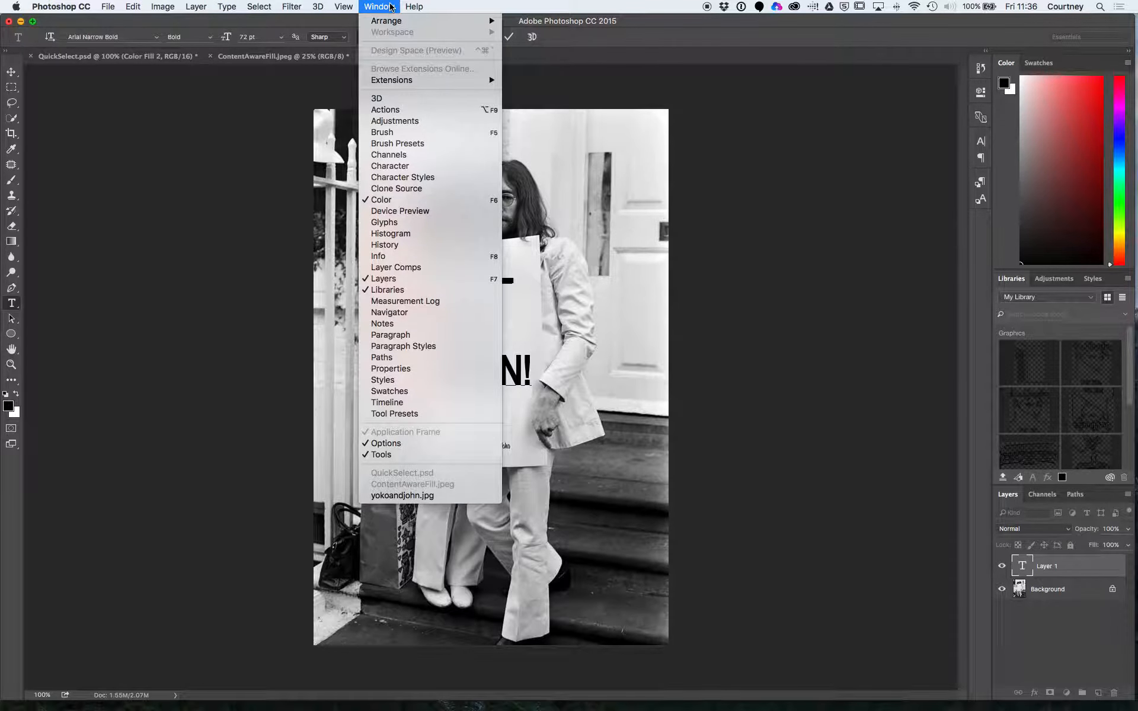
left_click(413, 167)
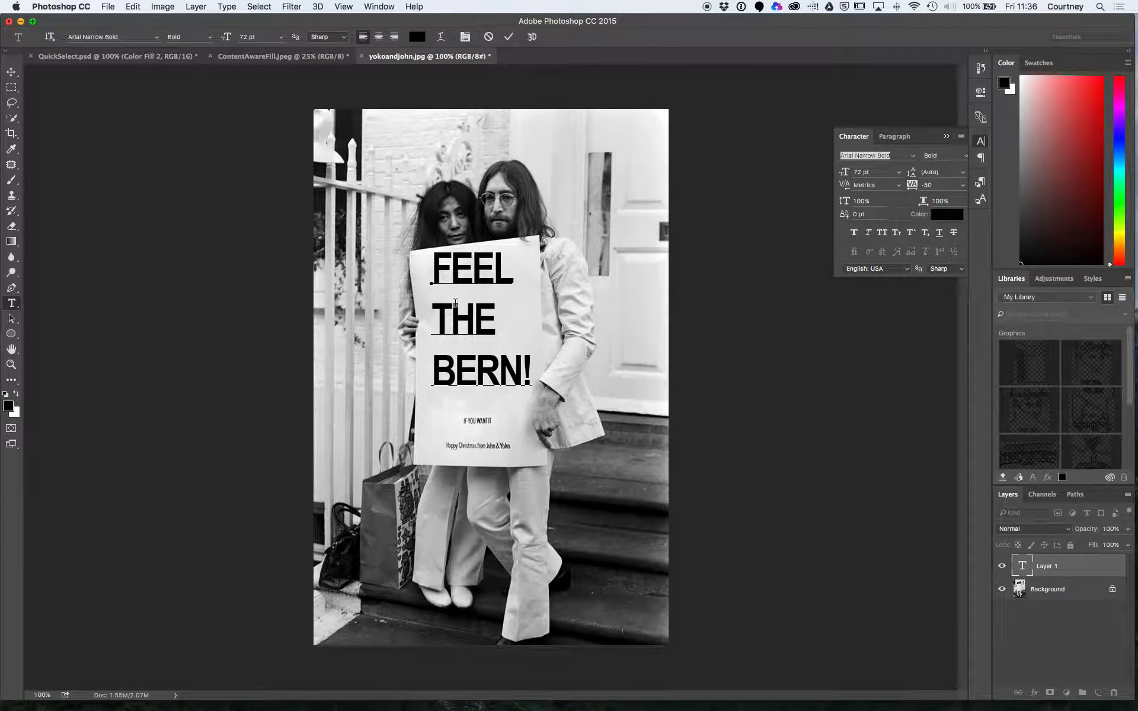
left_click_drag(533, 368, 415, 257)
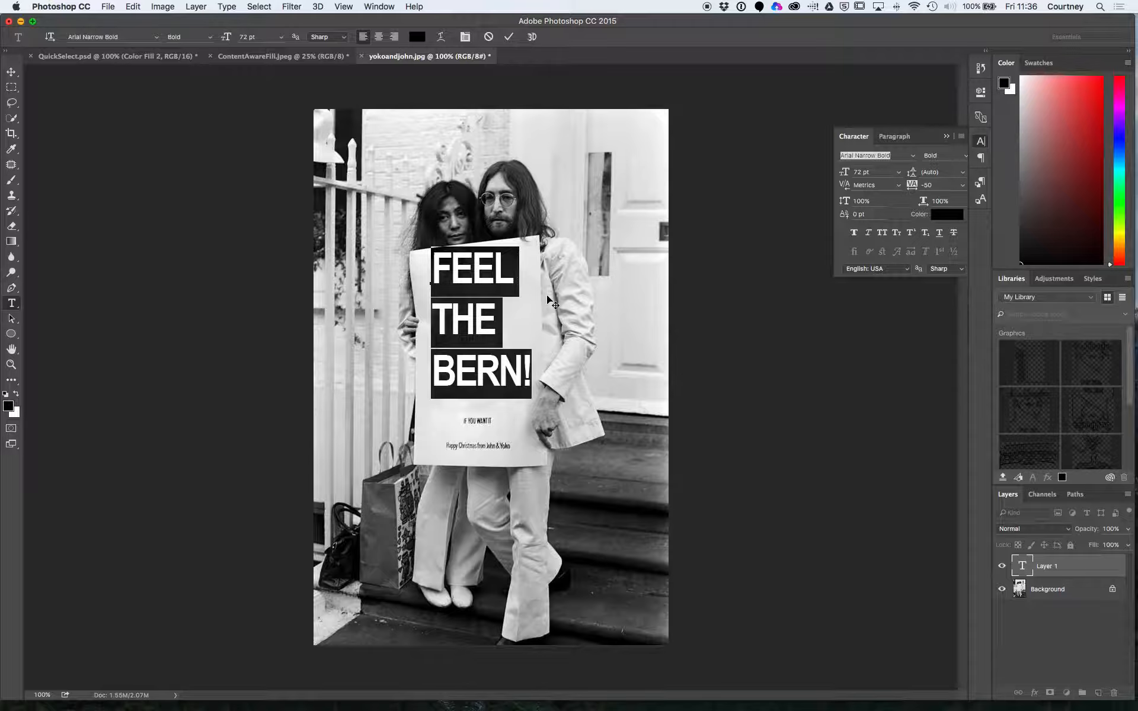
left_click(392, 6)
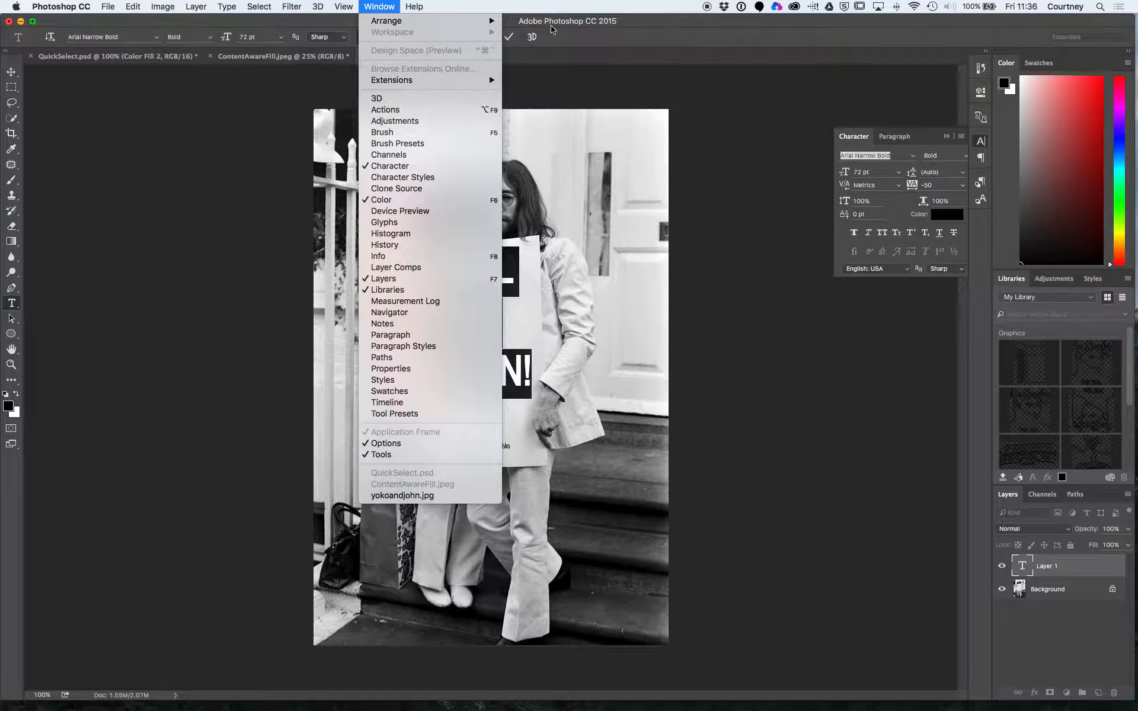
left_click(643, 27)
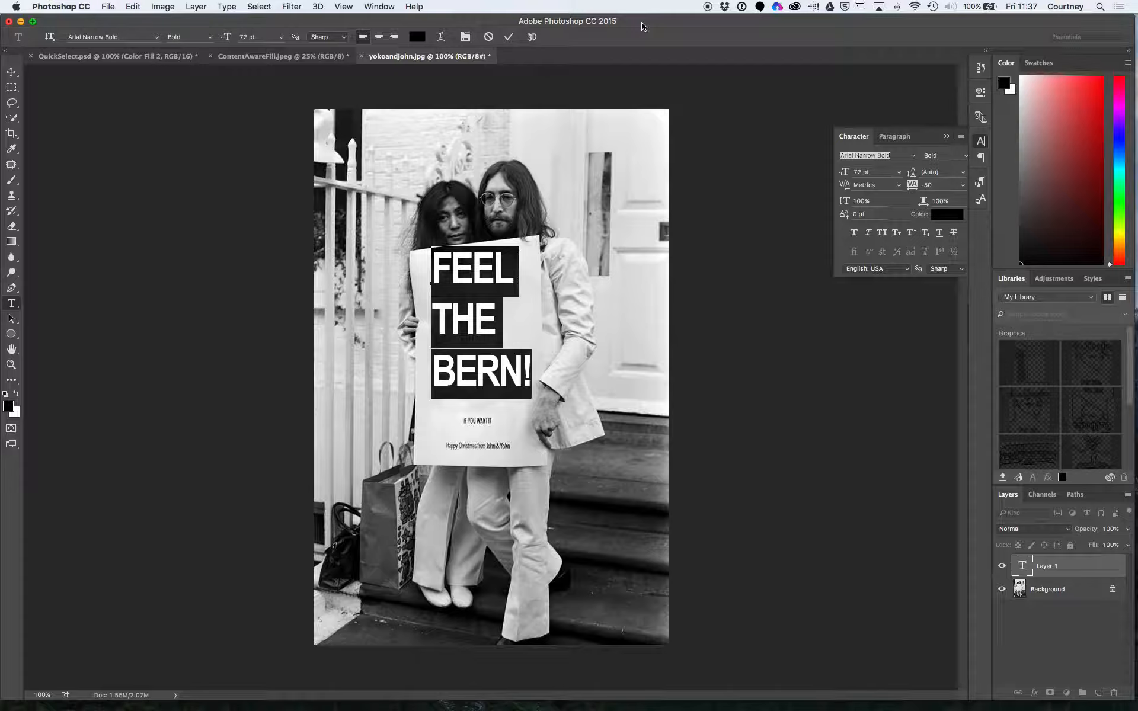
left_click(962, 187)
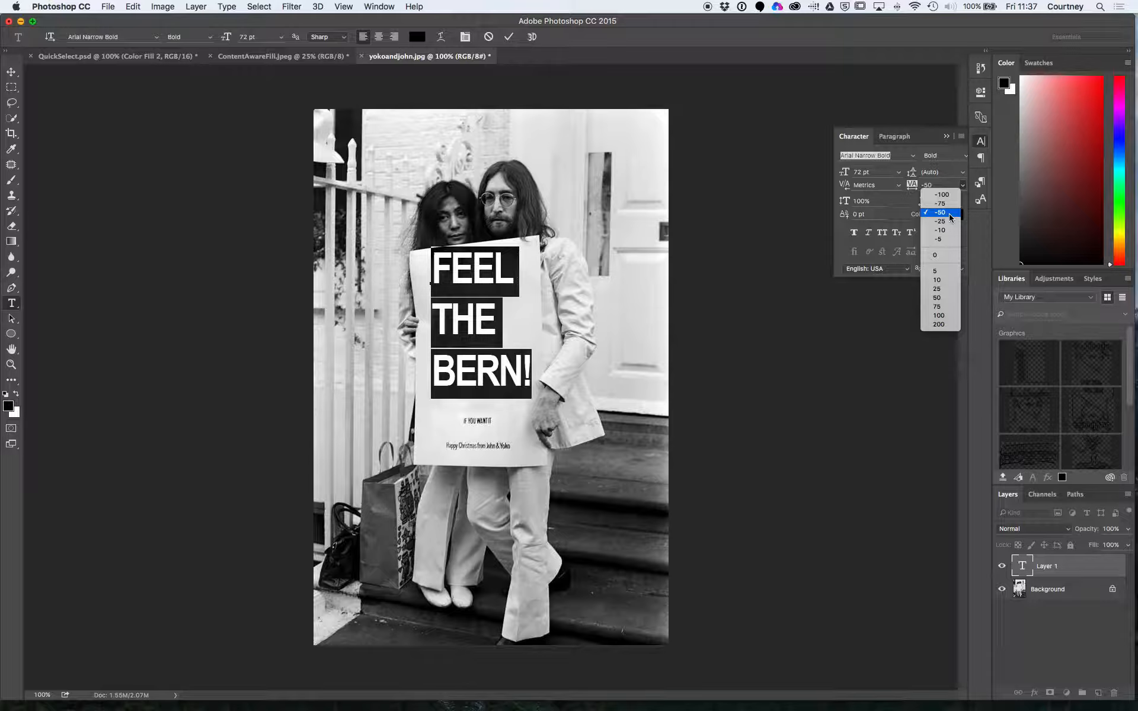
left_click(908, 206)
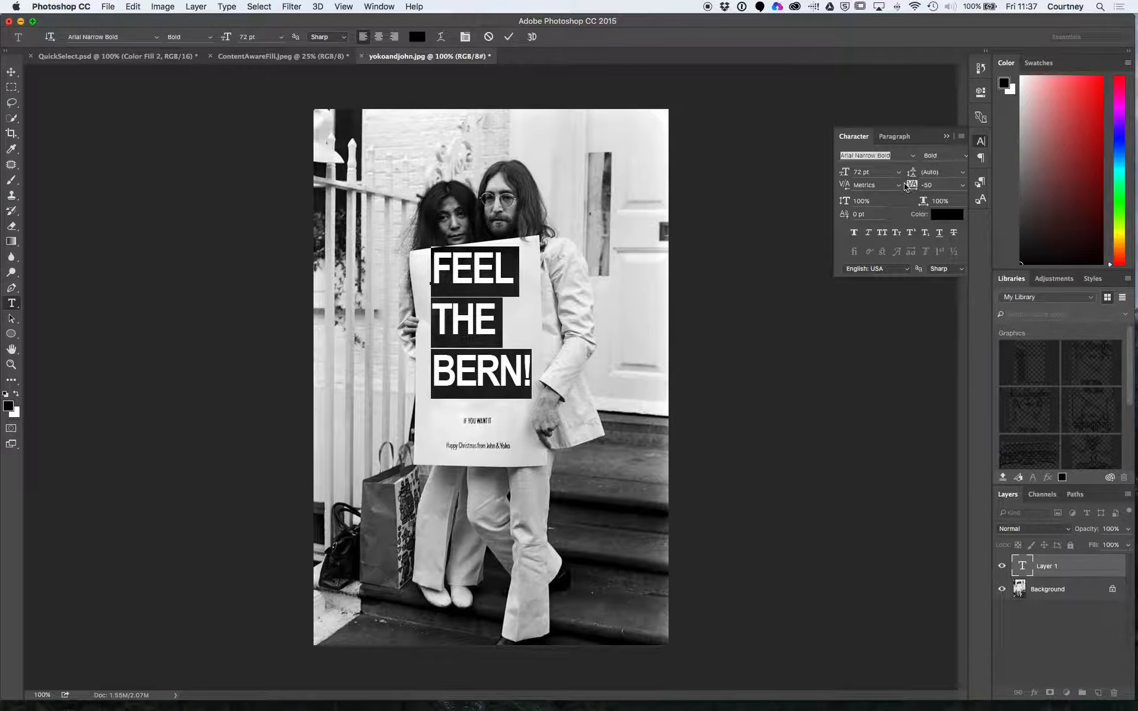
left_click(964, 186)
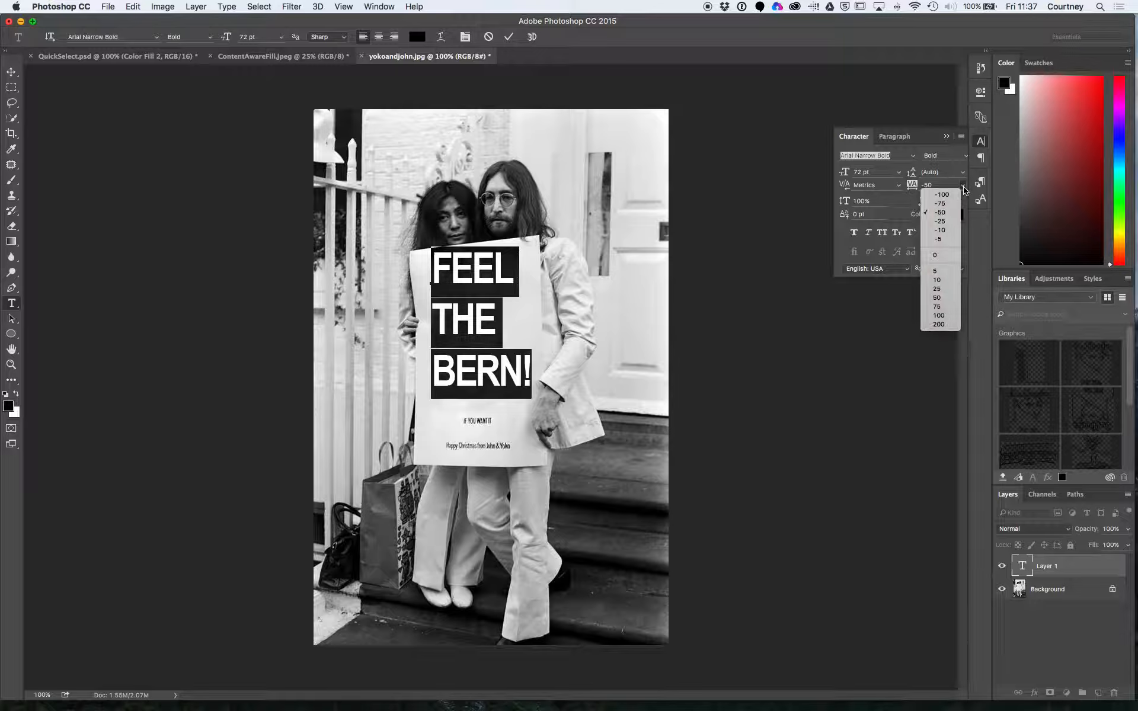
left_click(953, 212)
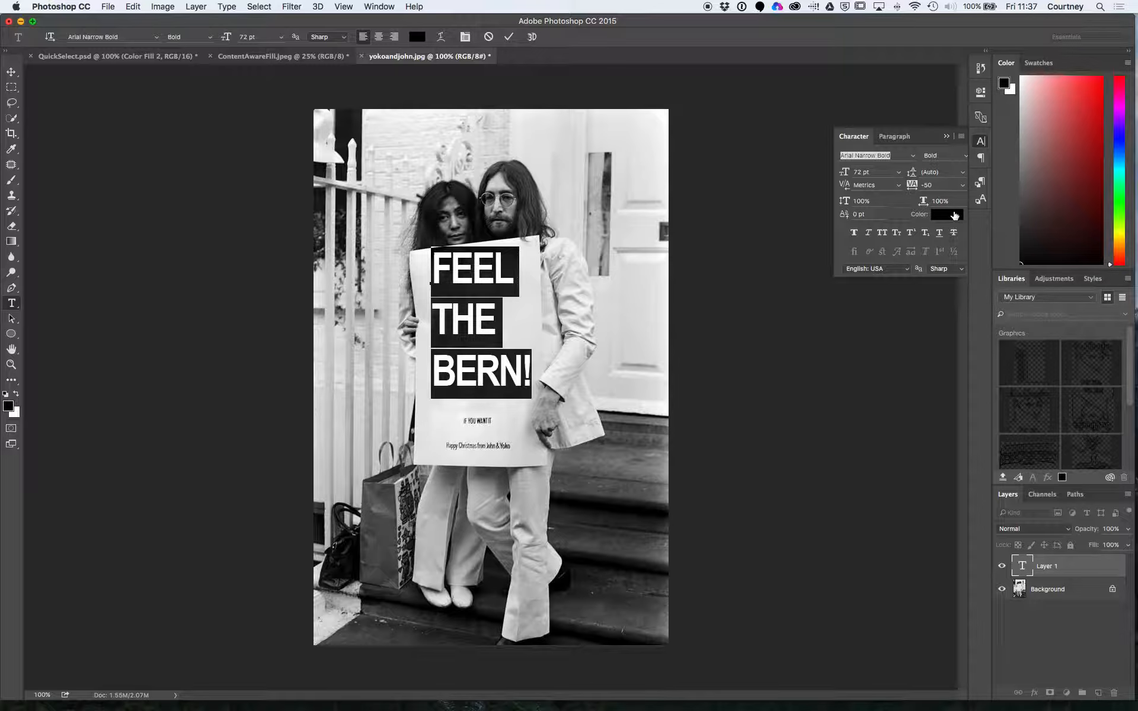
left_click(947, 139)
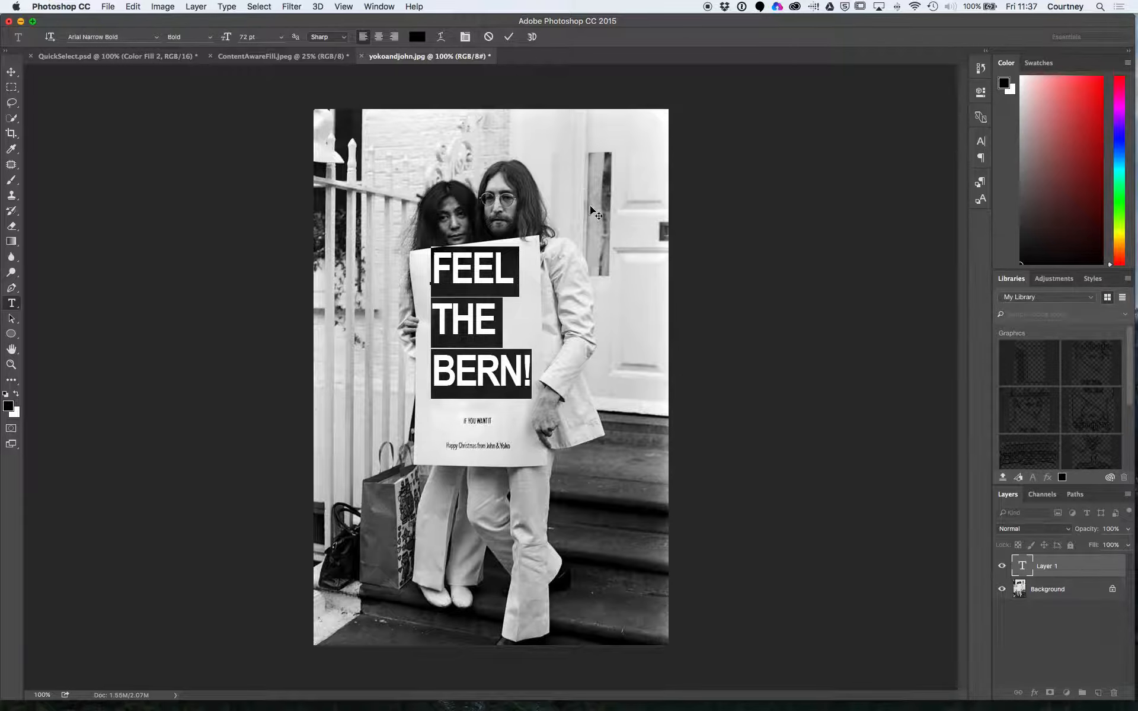
Step: Clear the text highlight, select all of the slogan again, and commit it as a text layer
left_click(499, 371)
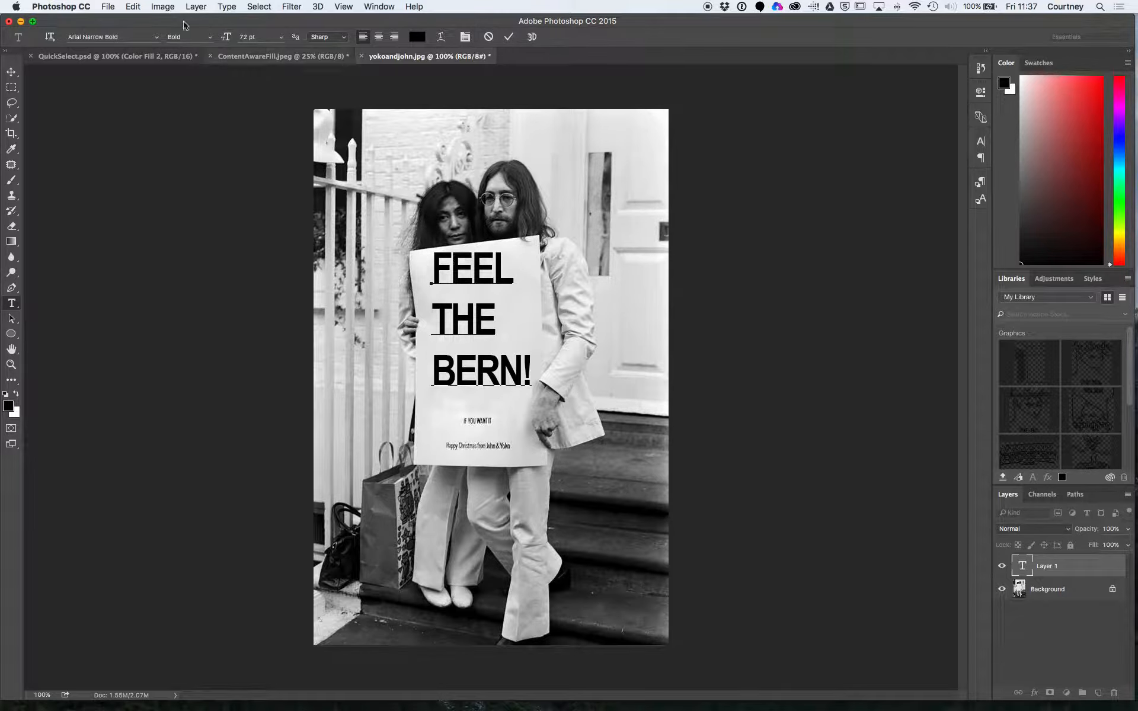
left_click(262, 7)
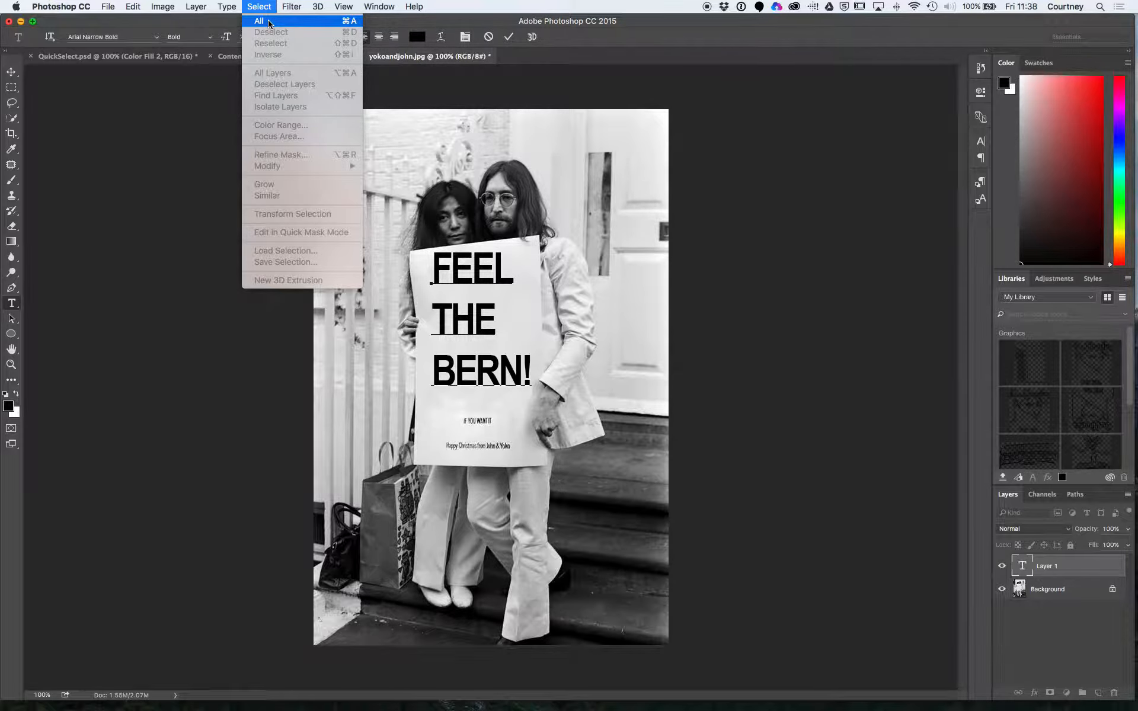
left_click(269, 22)
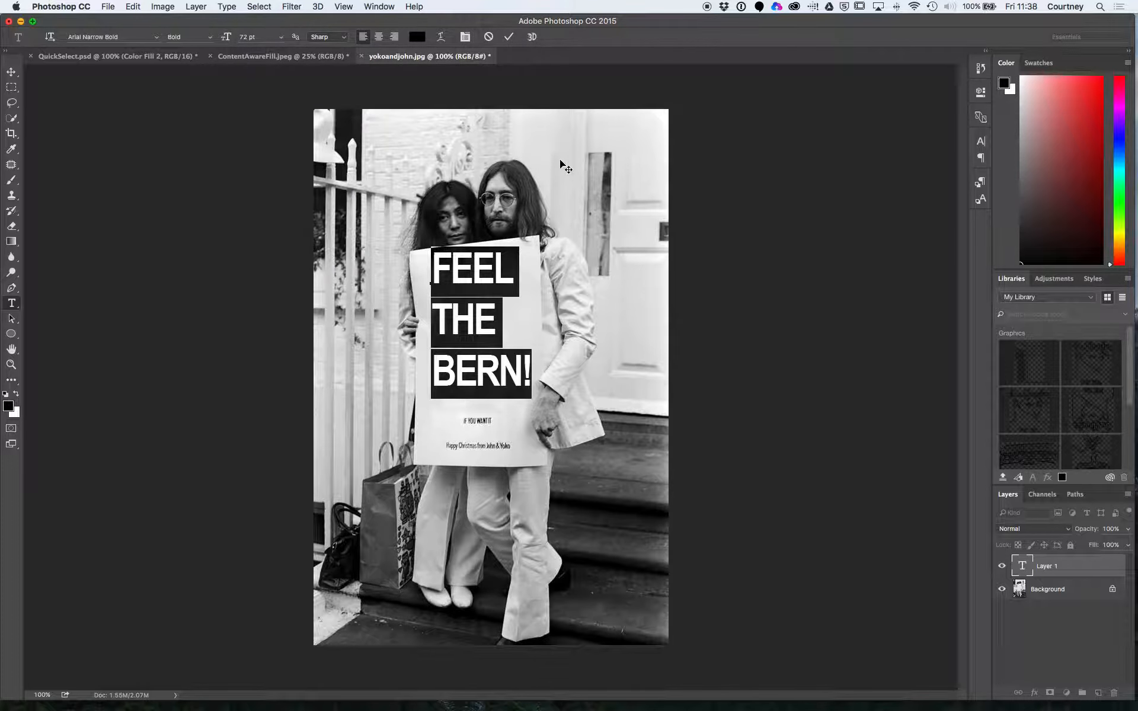
left_click(1063, 565)
left_click(531, 208)
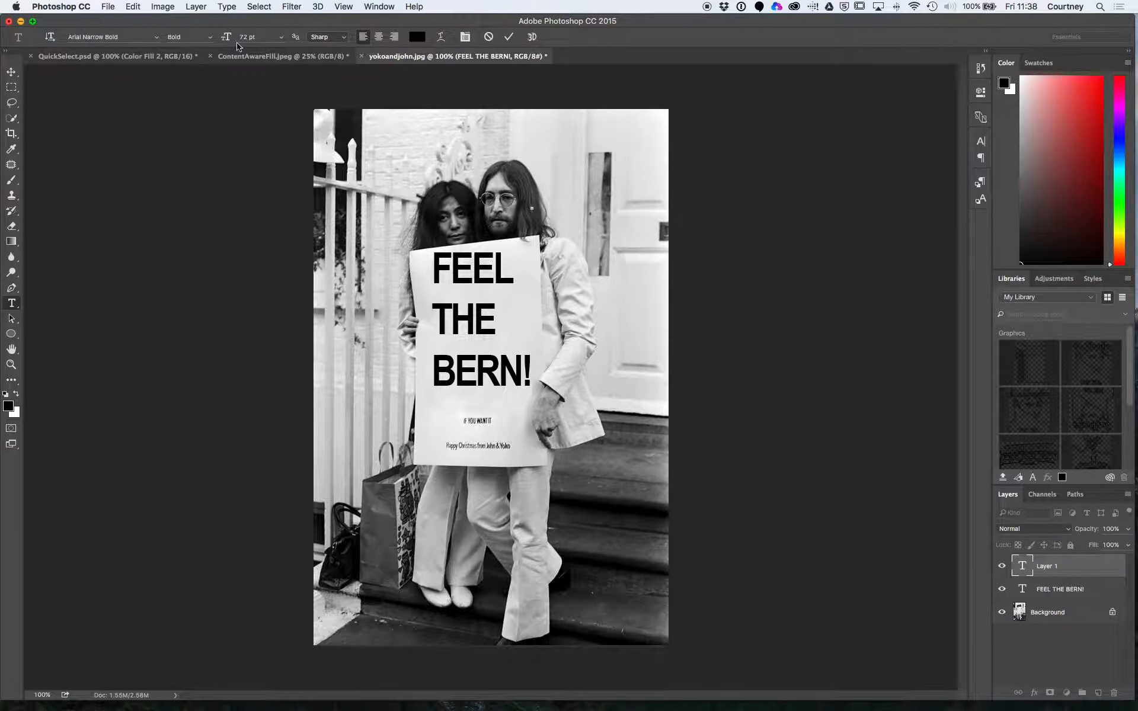
left_click(259, 7)
left_click(259, 6)
left_click(1068, 562)
left_click_drag(1044, 566, 1113, 693)
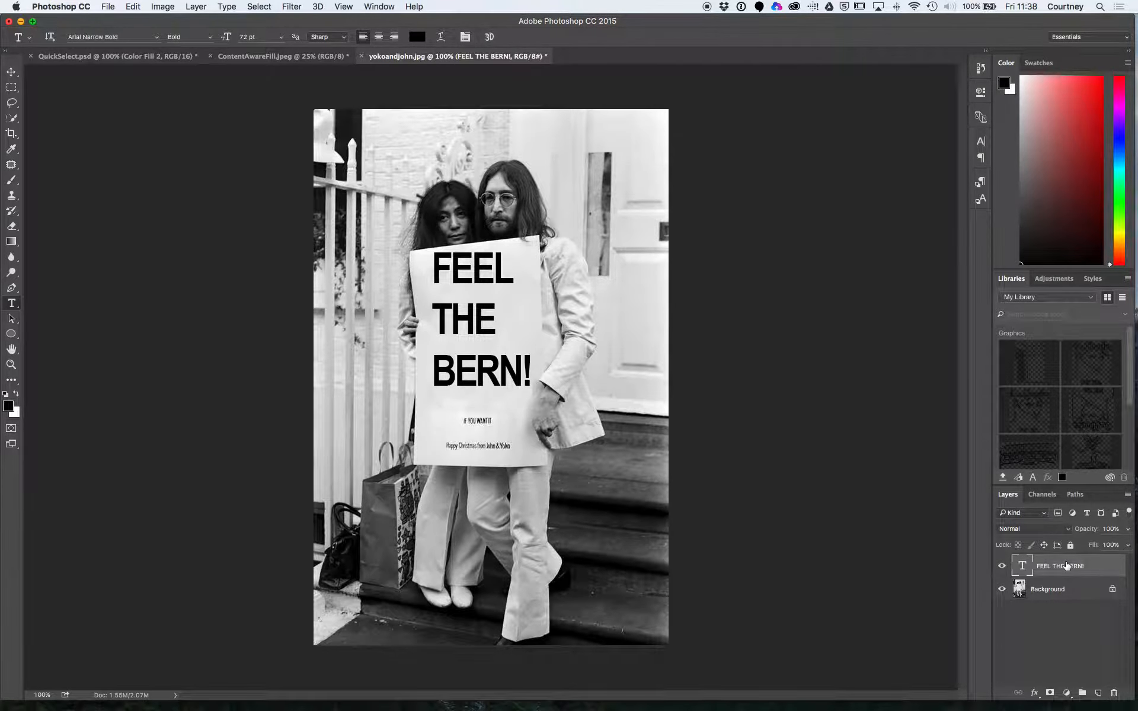
Step: Reopen the slogan text for editing, select all of its words, and commit the edit
left_click(519, 305)
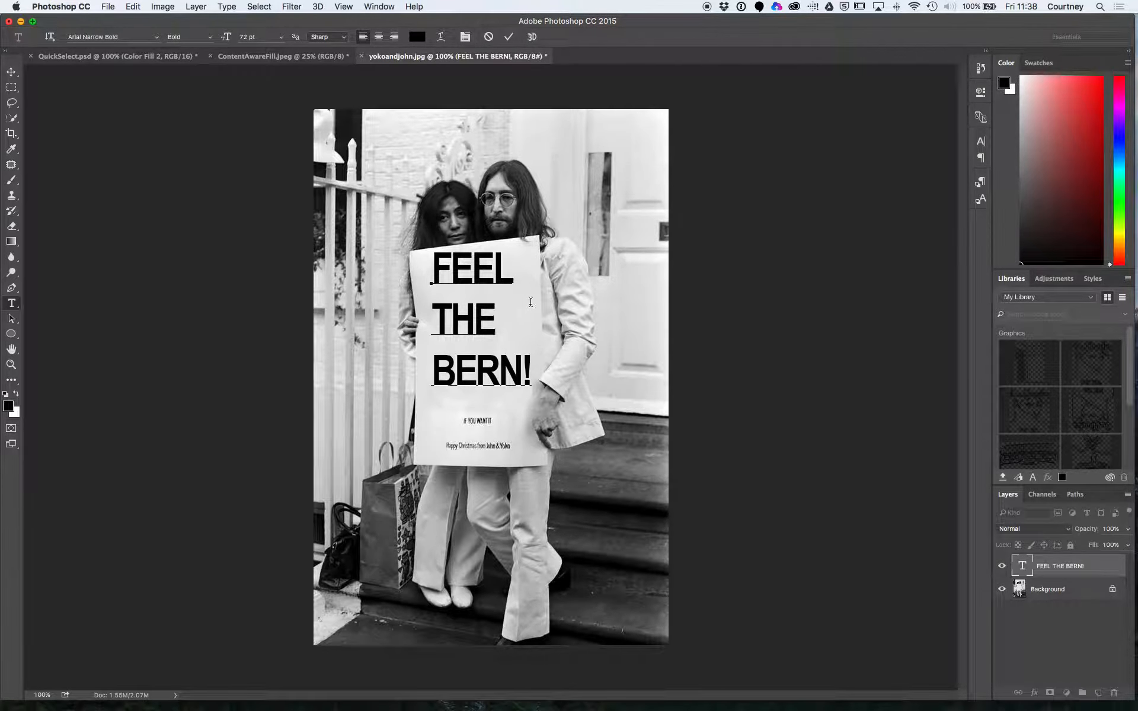
left_click(249, 6)
left_click(261, 21)
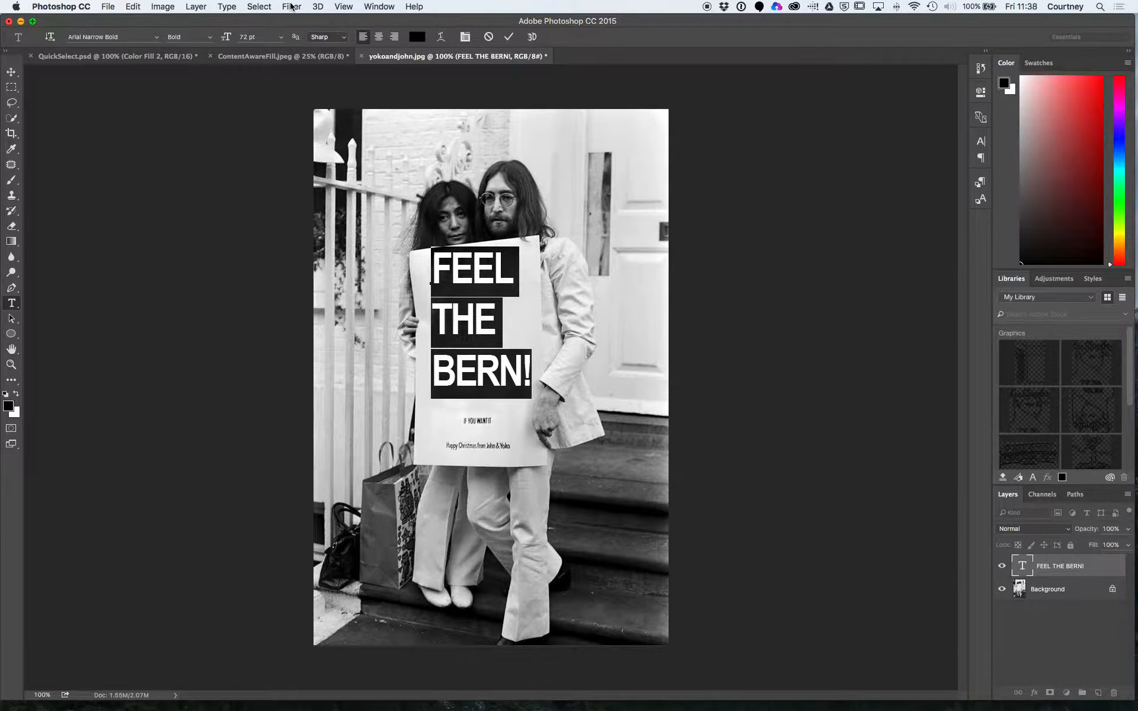
left_click(283, 7)
left_click(270, 24)
left_click(511, 37)
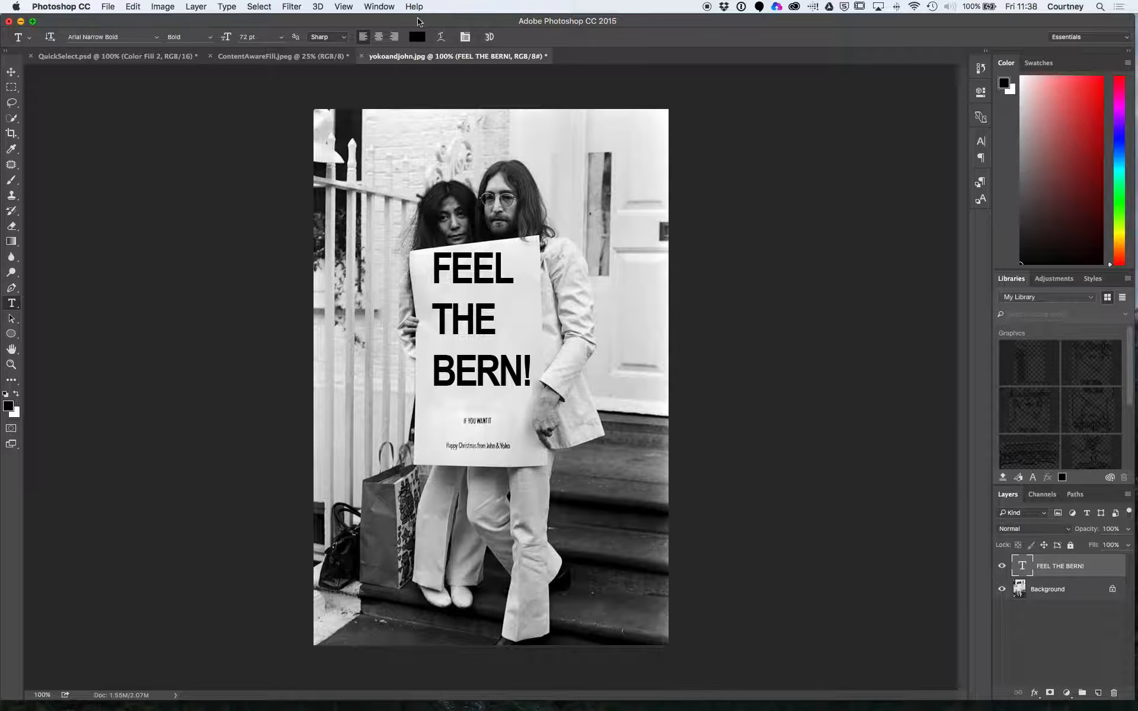
Step: Select the entire canvas and copy the contents of the slogan's text layer
left_click(259, 7)
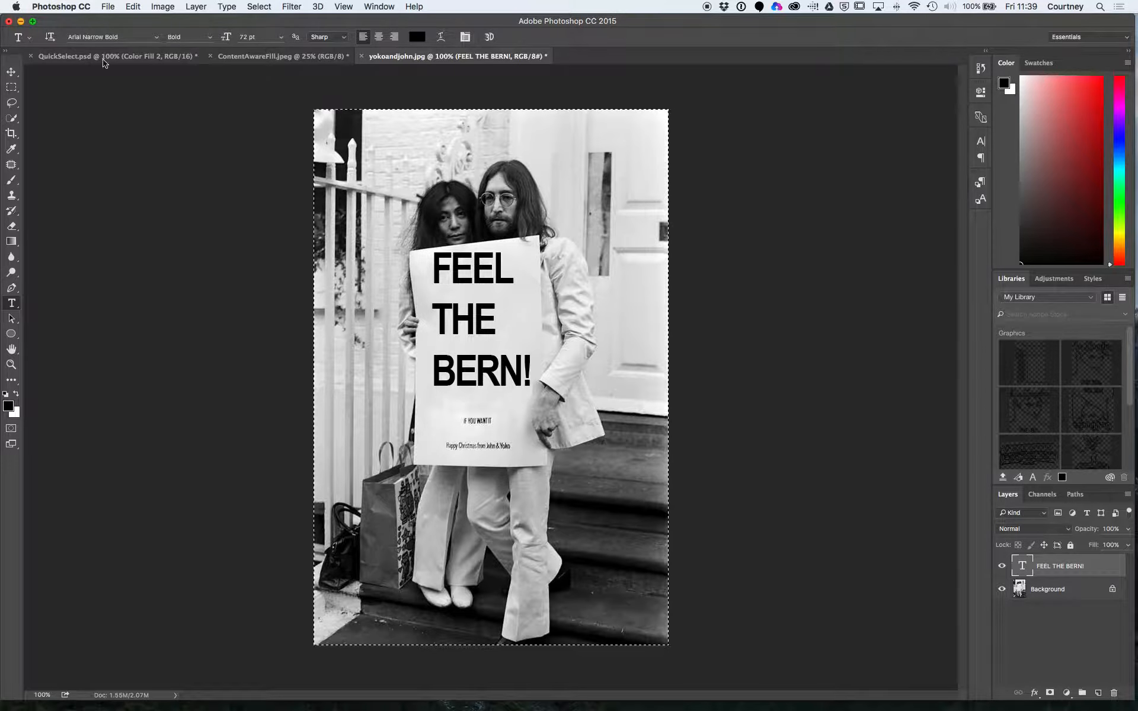
left_click(137, 6)
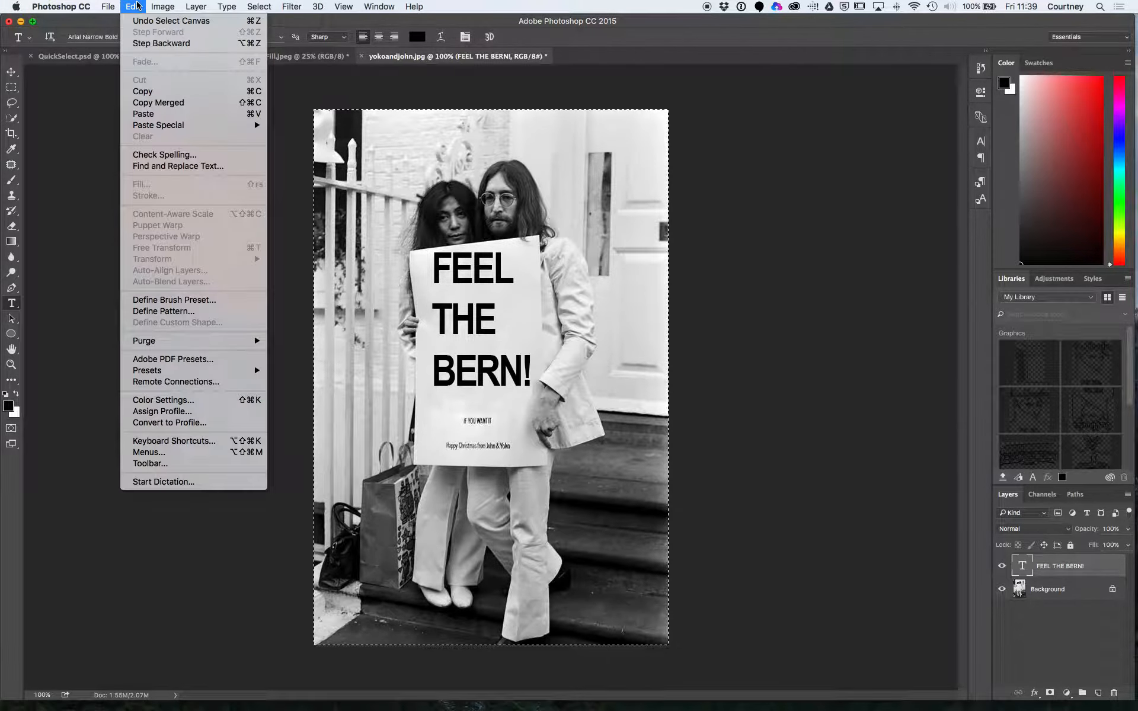
left_click(149, 92)
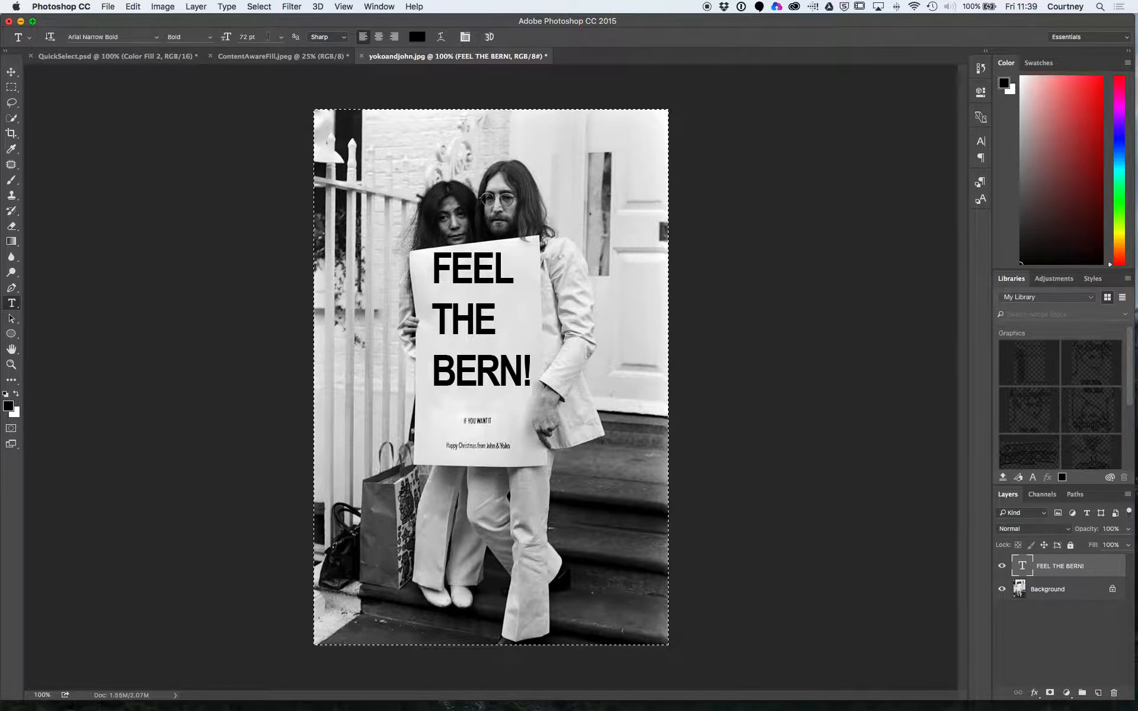
left_click(271, 7)
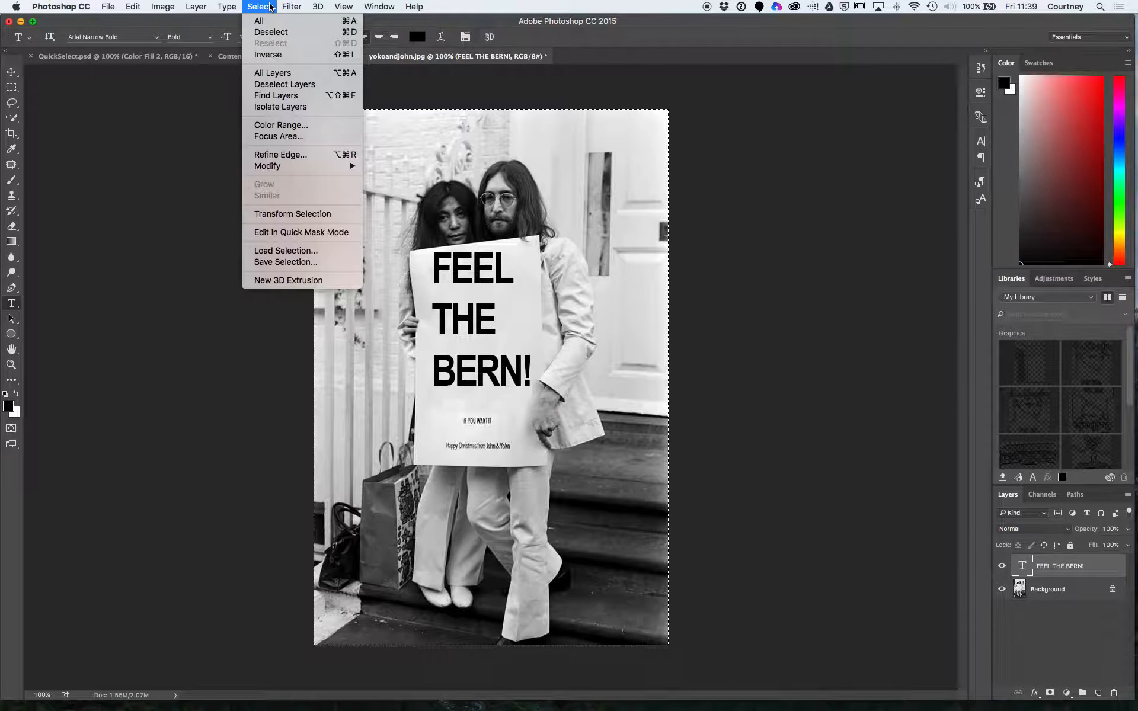
left_click(271, 7)
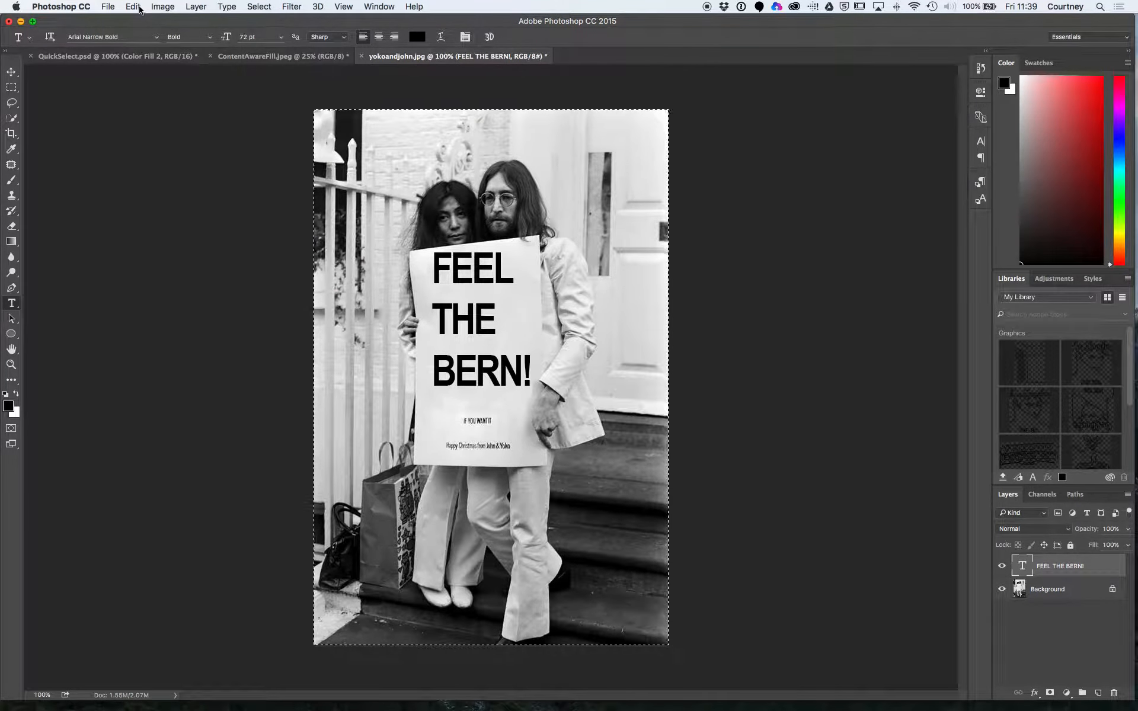
left_click(133, 7)
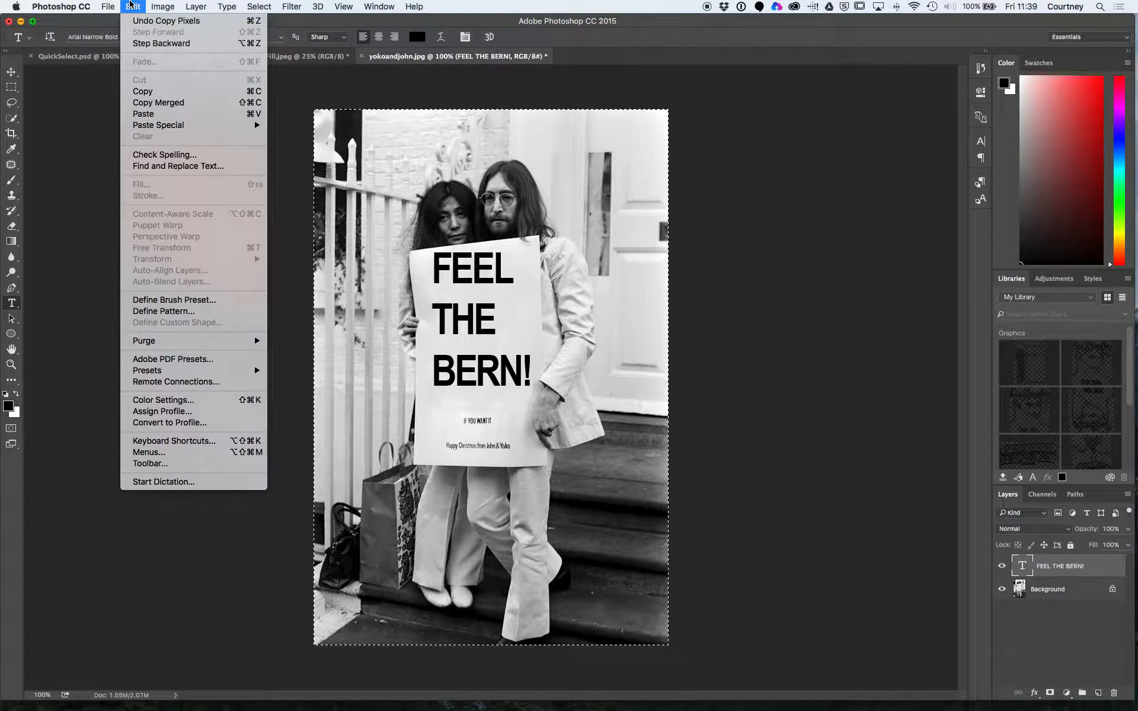
left_click(131, 6)
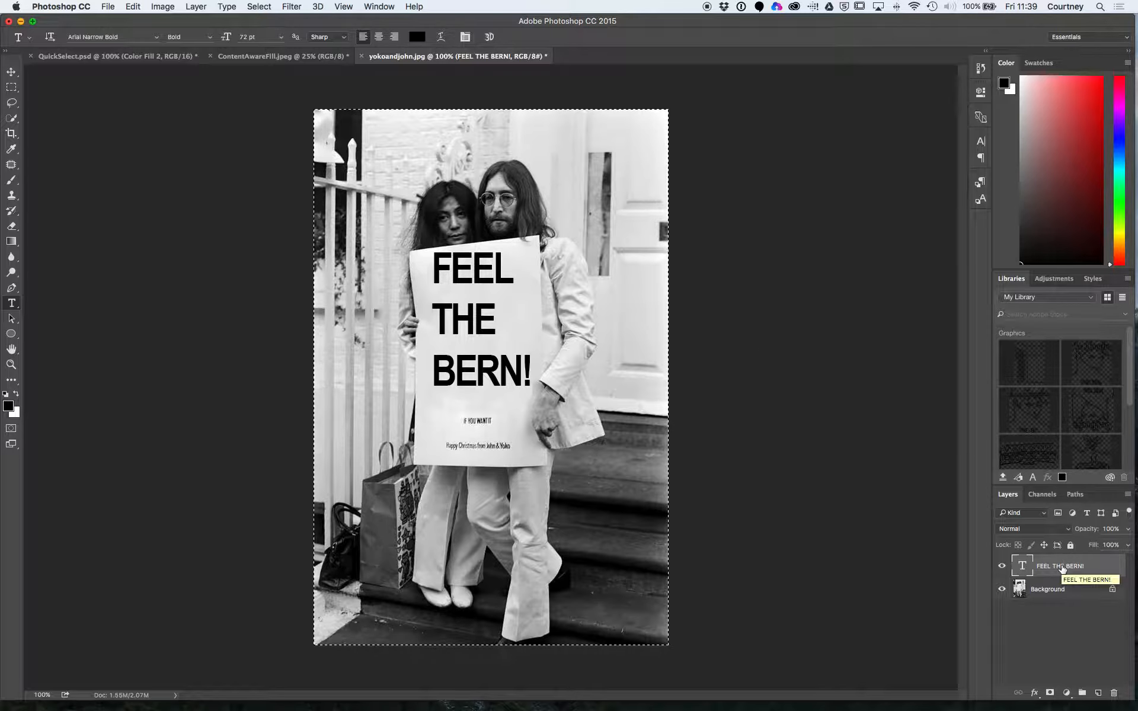
Step: Target the FEEL THE BERN! layer and copy its contents within the canvas selection again
double_click(1062, 566)
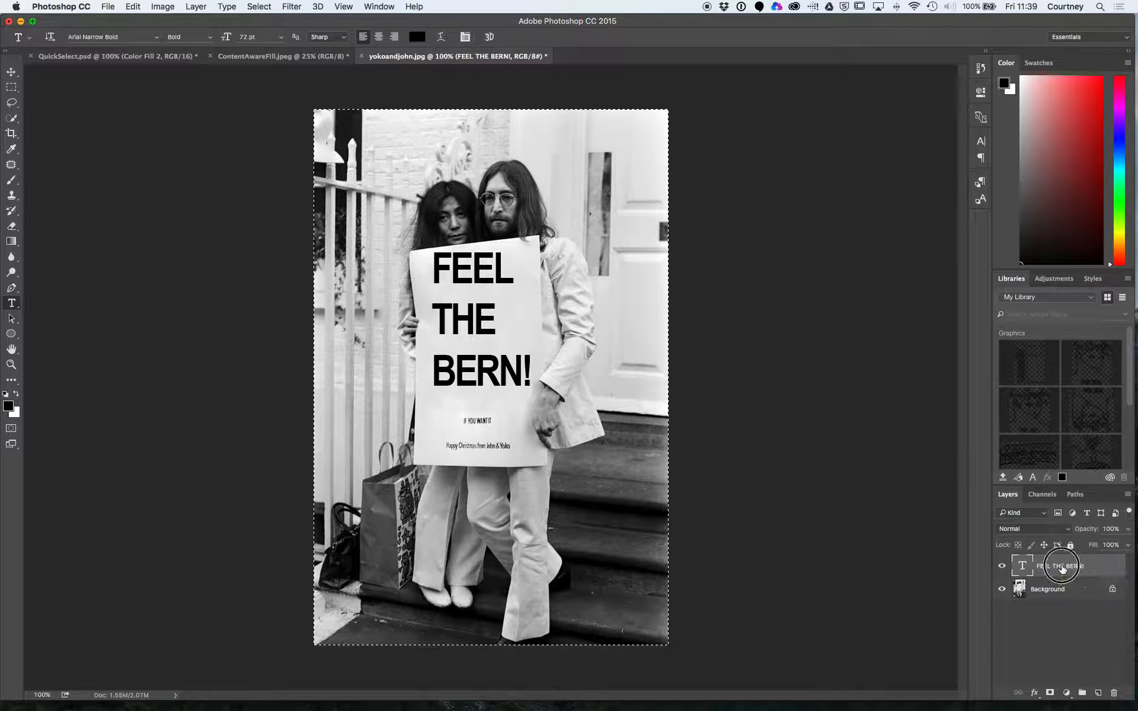
left_click(1106, 569)
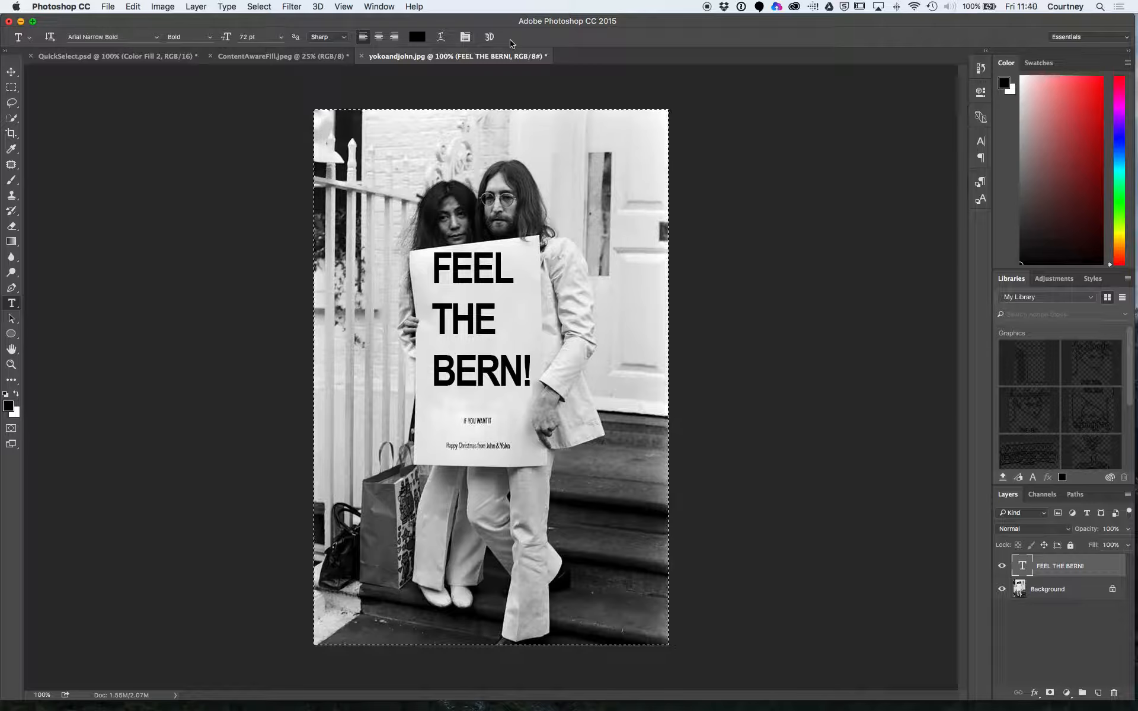
left_click(129, 5)
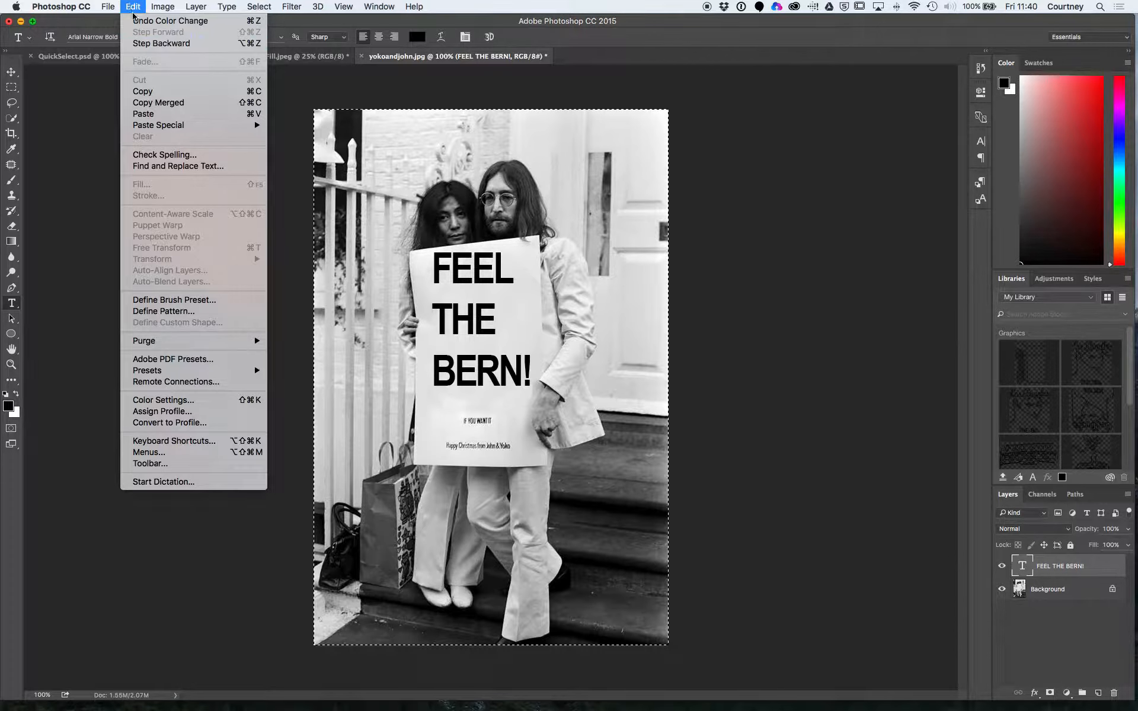
left_click(155, 87)
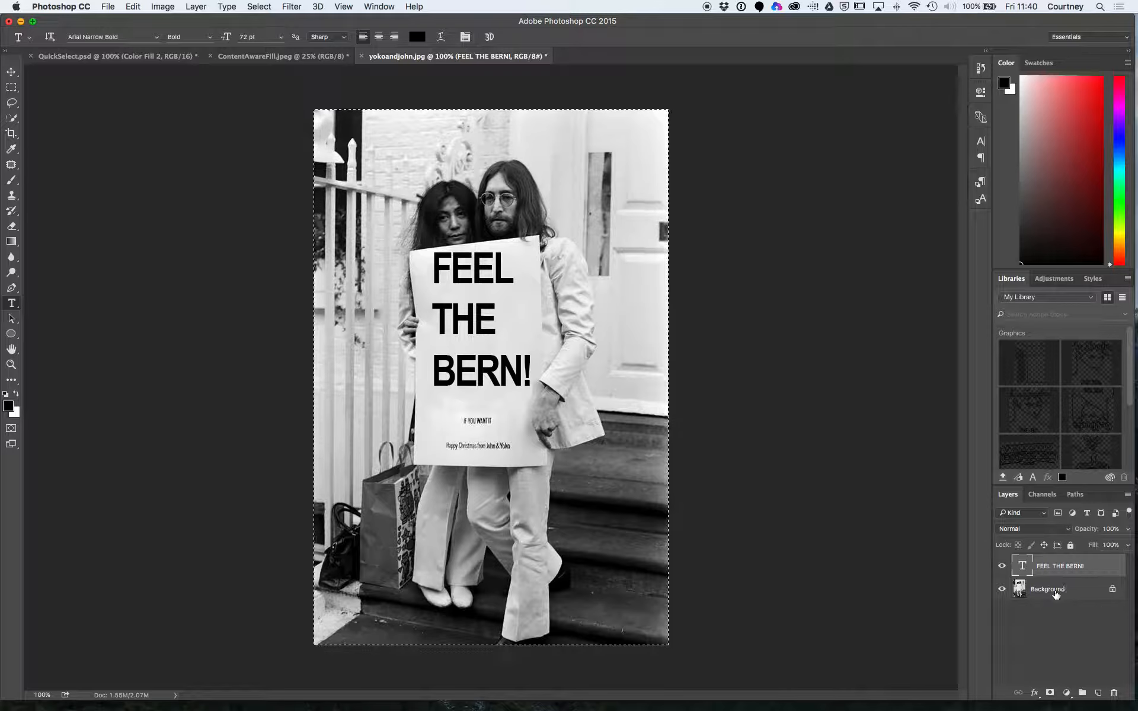
Step: Add a new layer directly above the Background layer and name it "Vanishing Poing"
left_click(1056, 592)
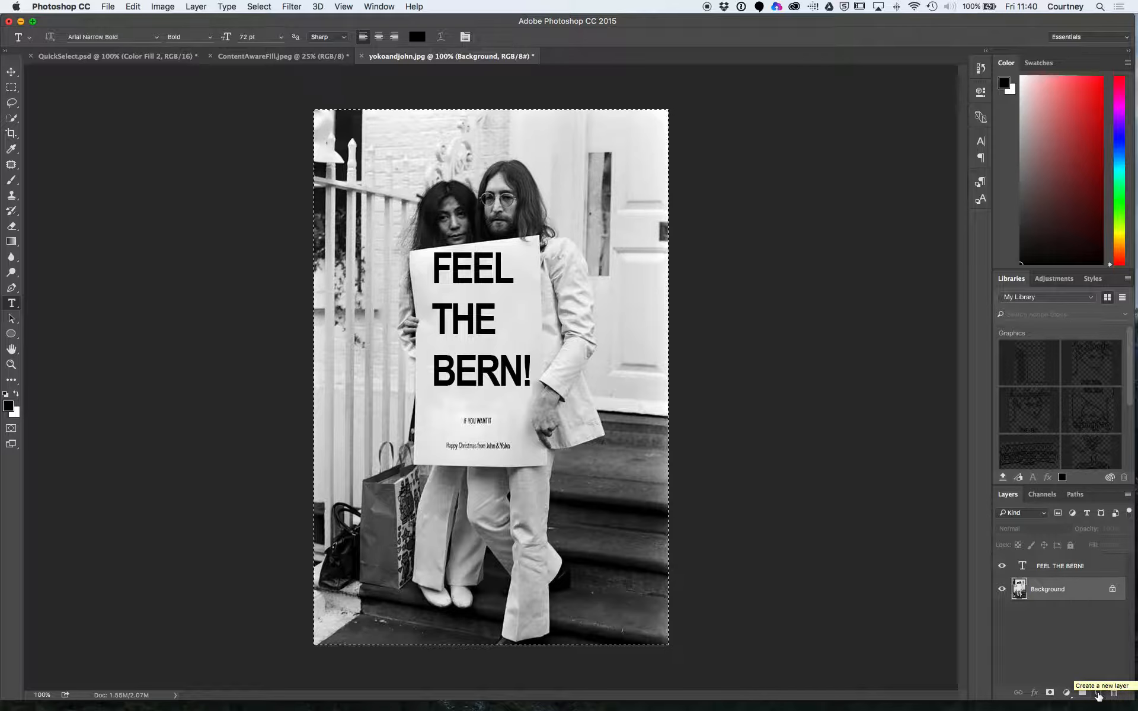
left_click(1098, 695)
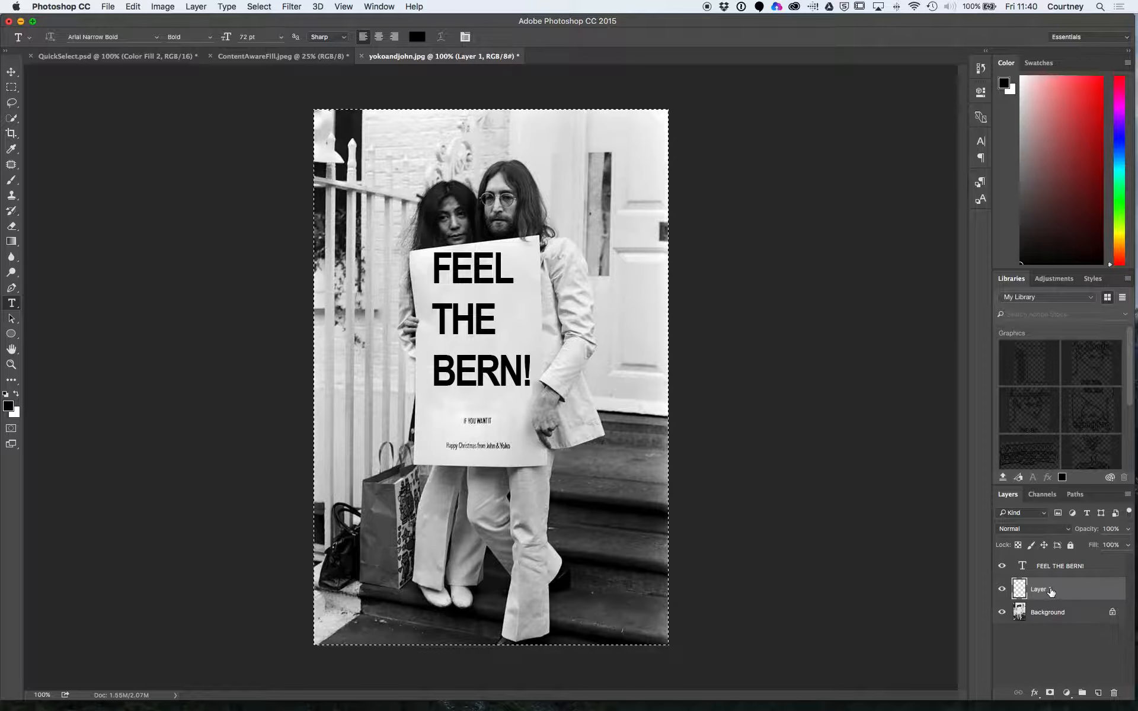
left_click(1057, 591)
double_click(1057, 590)
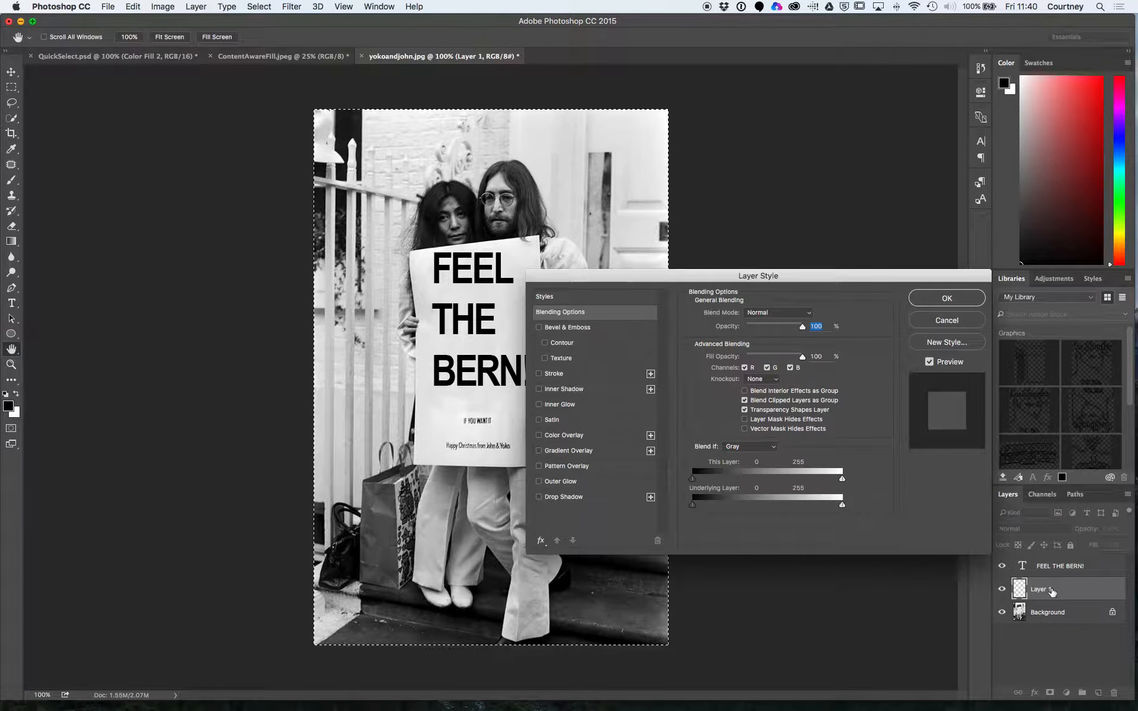
left_click(967, 326)
left_click(1039, 591)
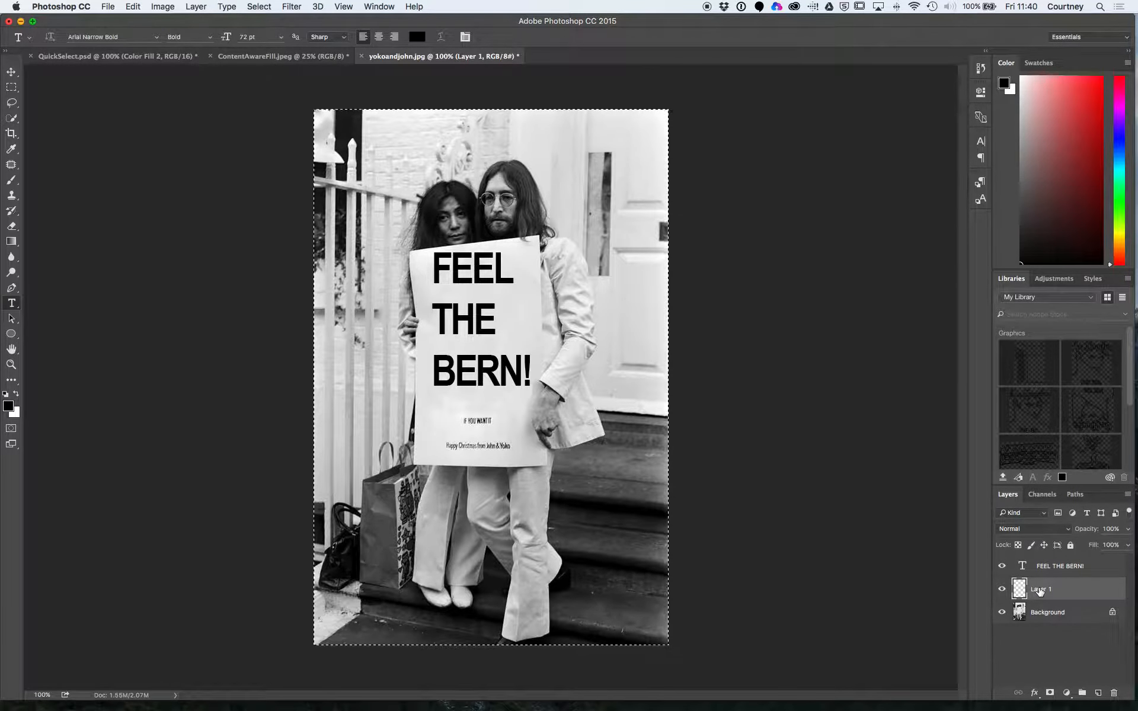
left_click(1036, 591)
double_click(1042, 589)
type("Vanishing Point")
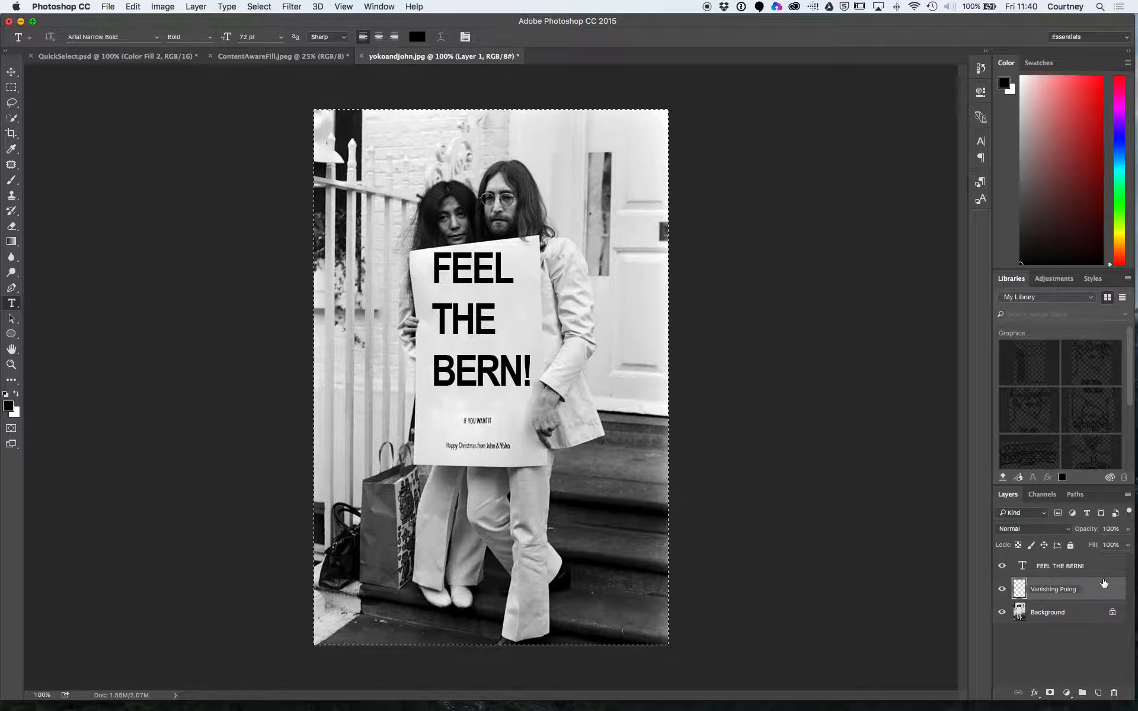
left_click(1098, 589)
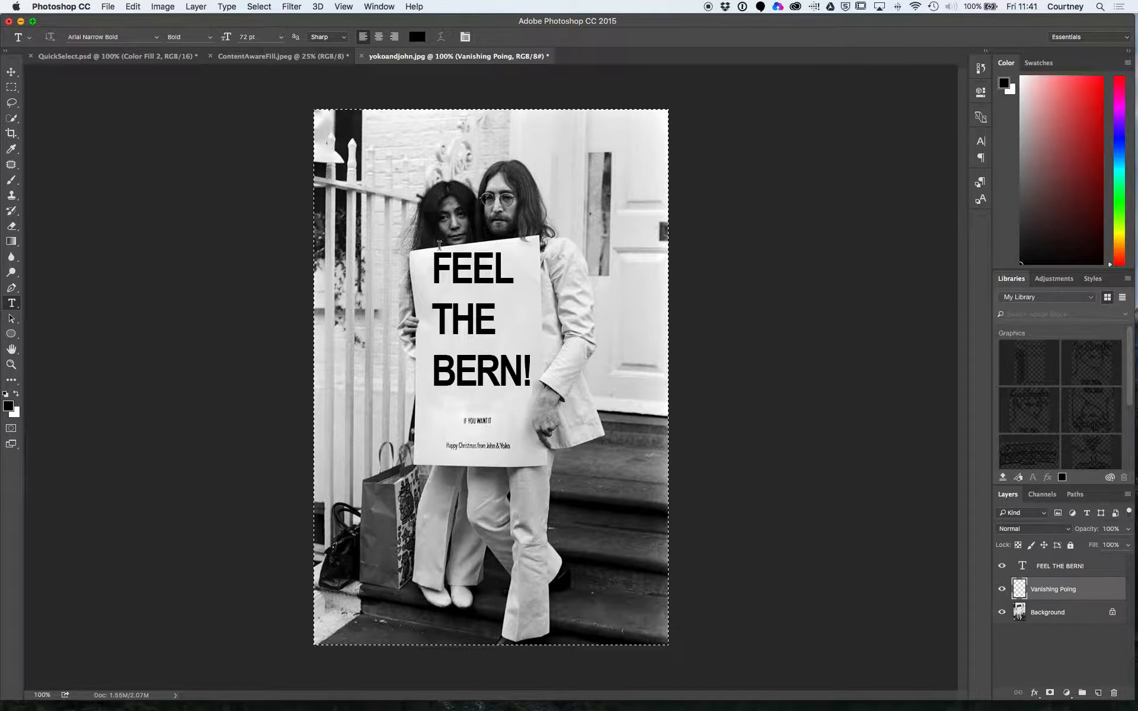
Step: Hide the FEEL THE BERN! text layer and open the Vanishing Point filter on the Vanishing Poing layer
left_click(293, 7)
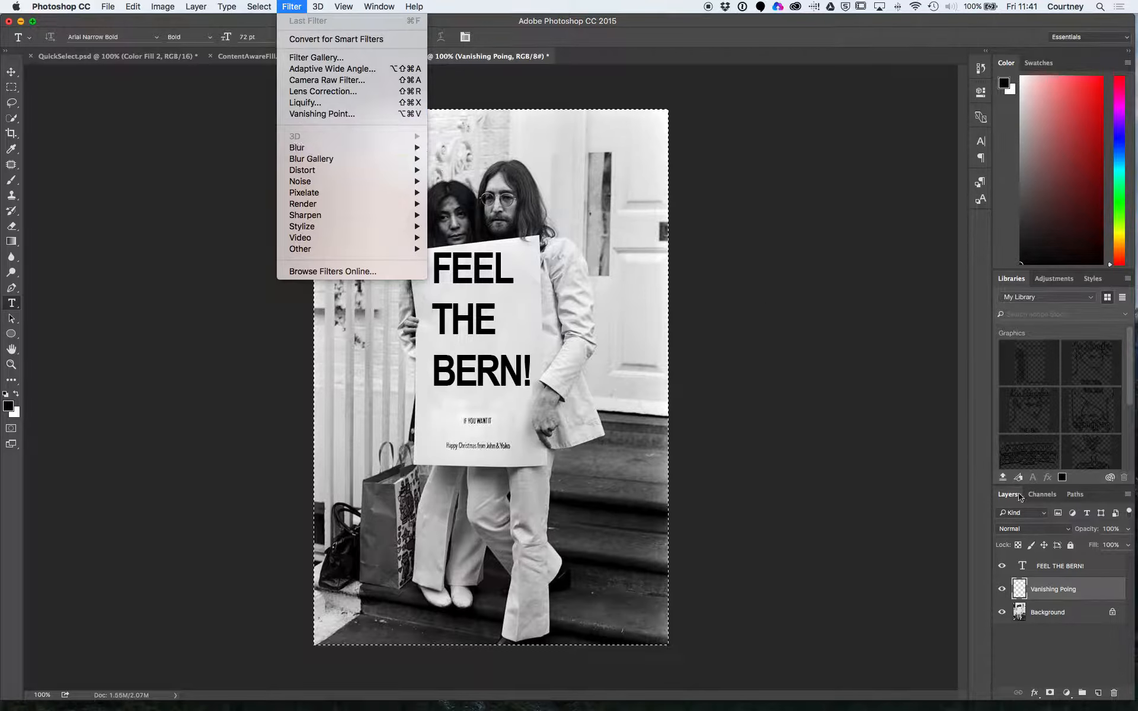
left_click(856, 414)
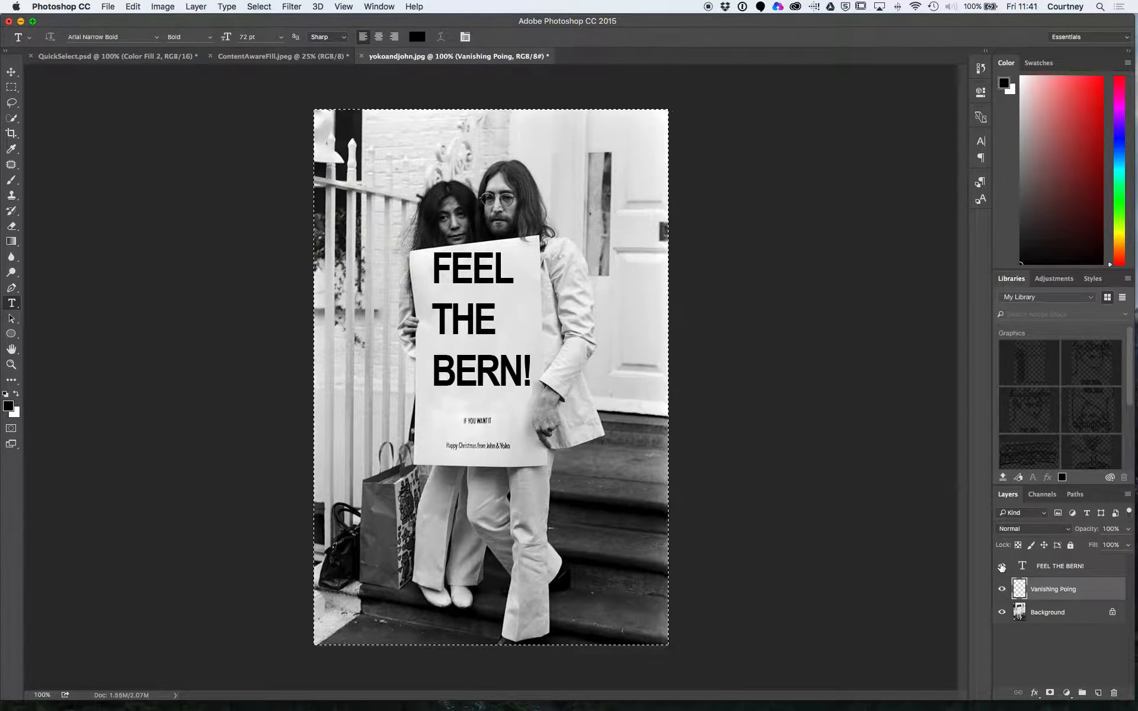
left_click(1002, 566)
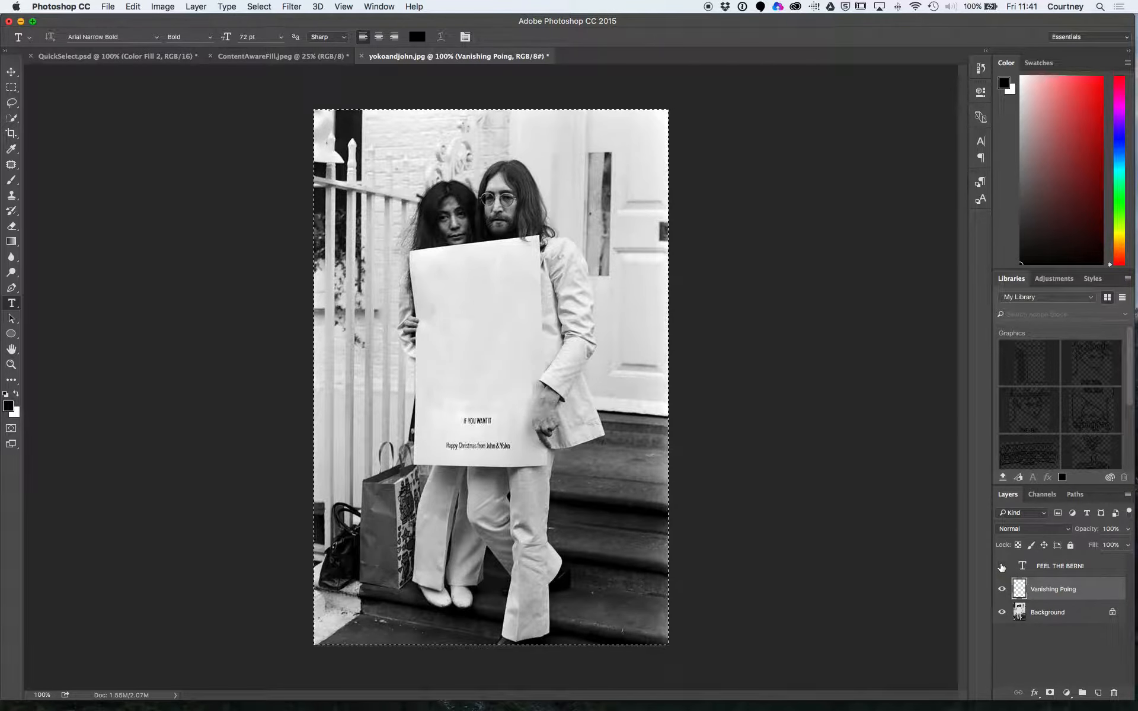
left_click(294, 6)
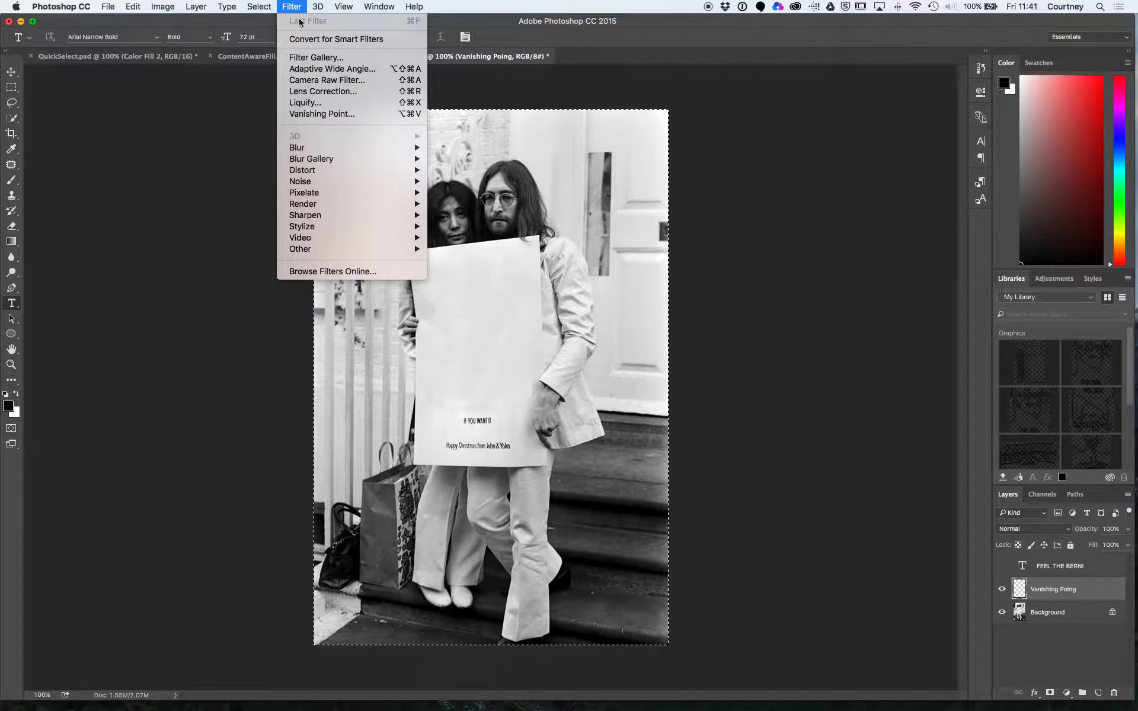
left_click(320, 115)
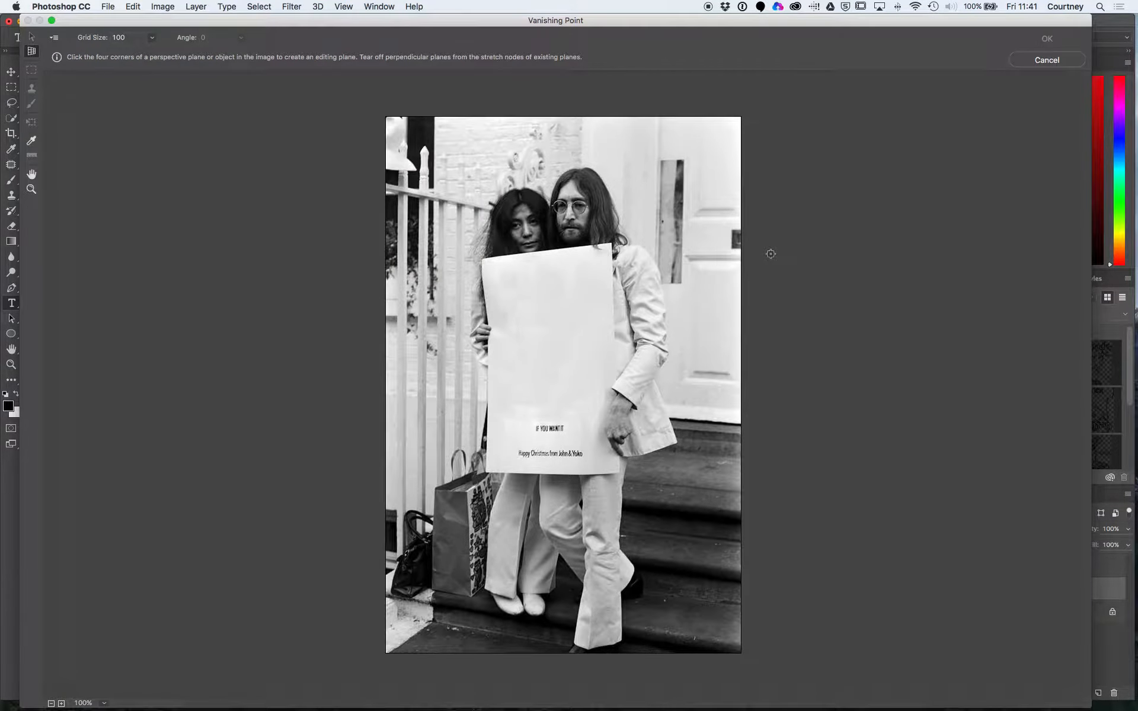
mouse_move(496, 26)
left_mouse_down()
mouse_move(498, 15)
mouse_move(575, 221)
mouse_move(645, 70)
mouse_move(456, 4)
mouse_move(635, 41)
mouse_move(482, 13)
mouse_move(492, 13)
left_mouse_up()
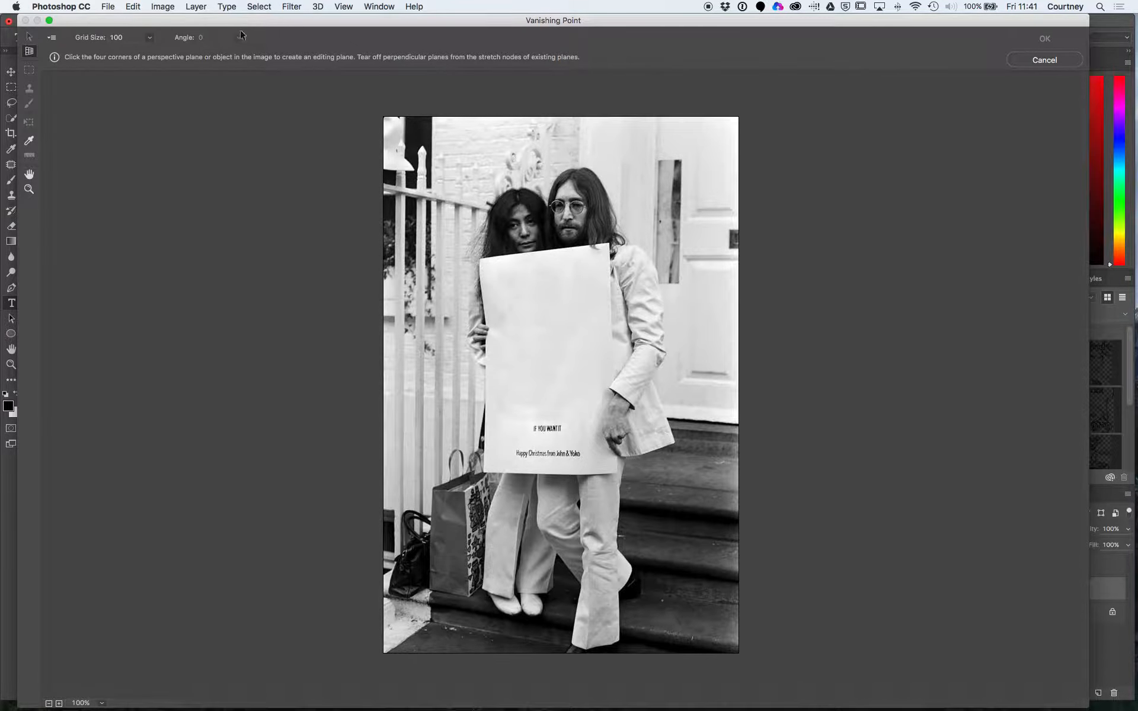
left_click_drag(310, 20, 308, 20)
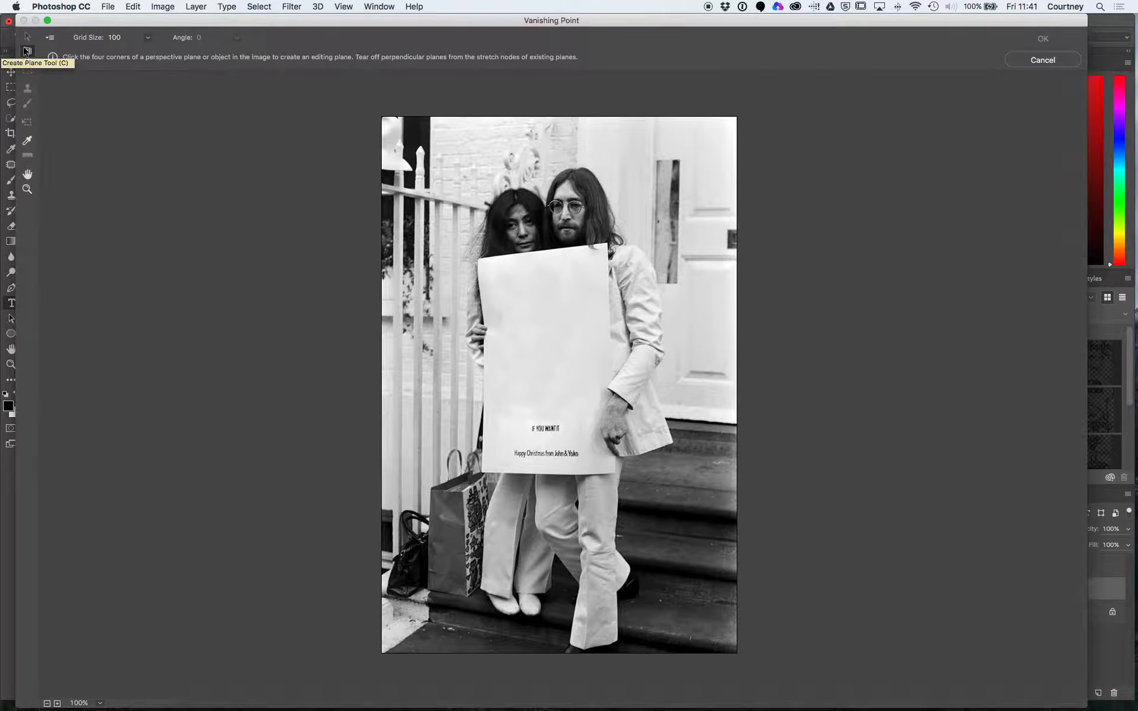
double_click(27, 52)
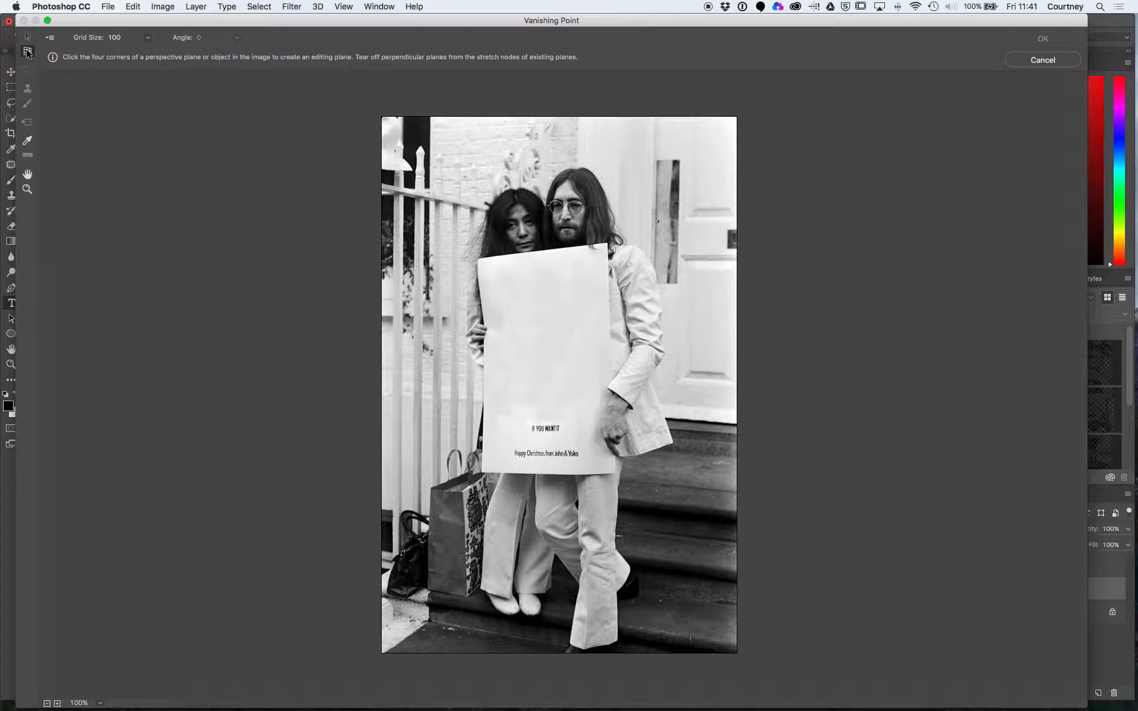
left_click(27, 52)
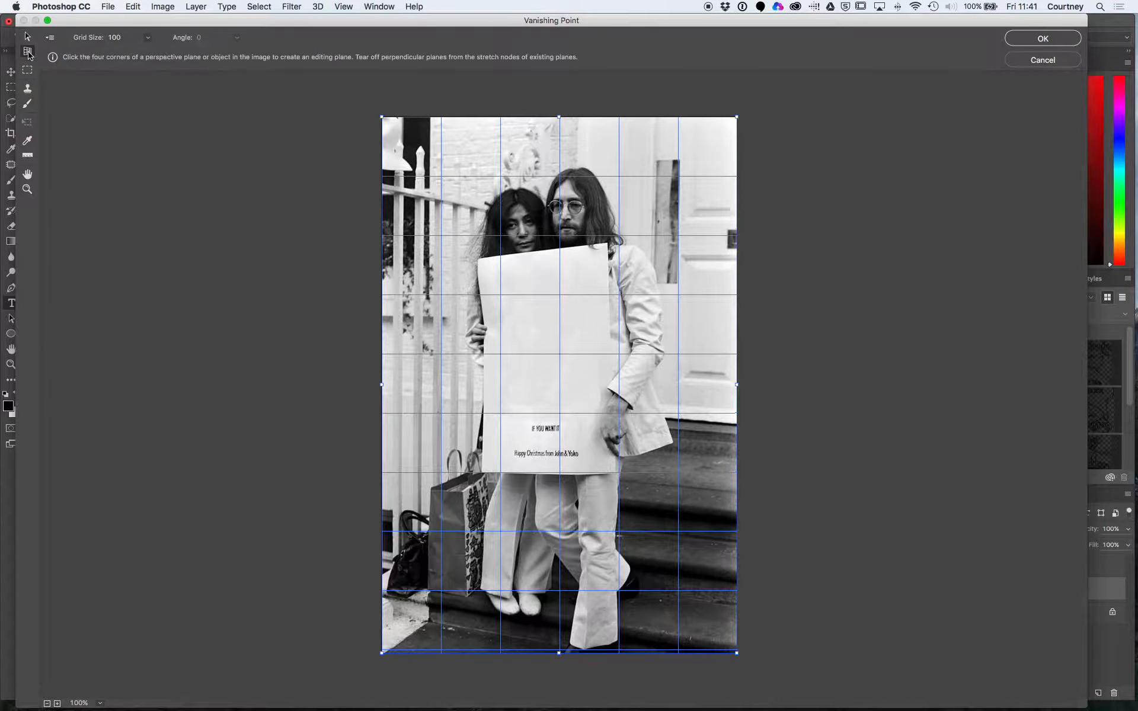
key("alt")
key("BackSpace")
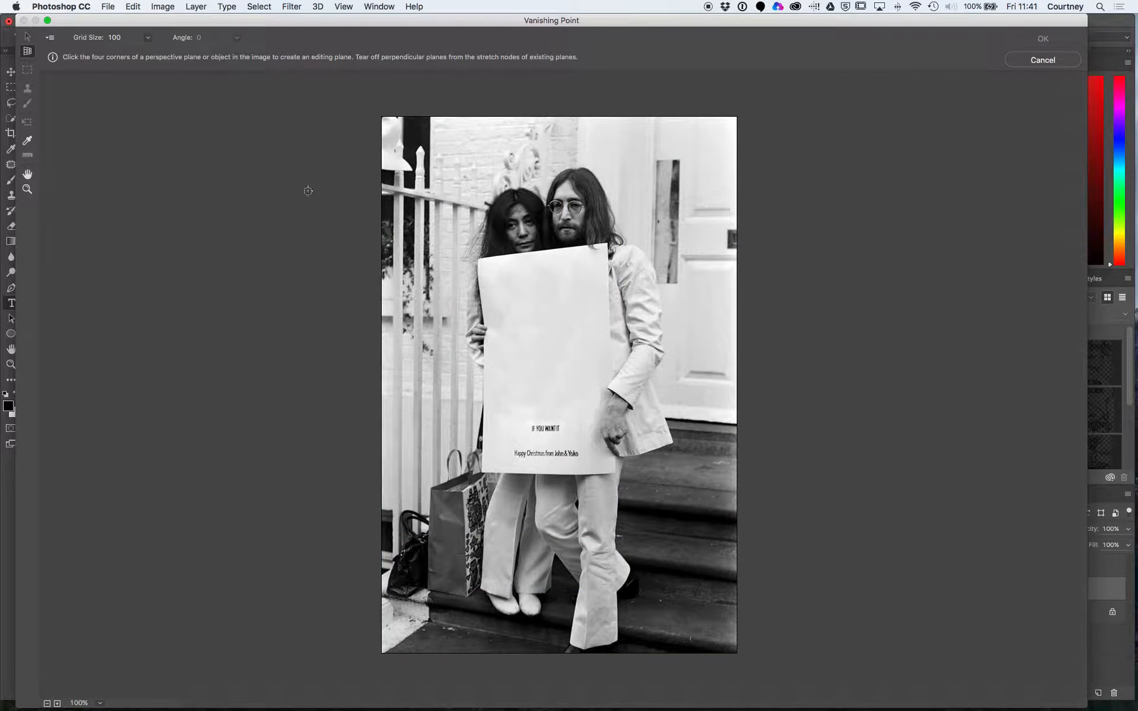
Step: Create a perspective plane by placing its four corners on the corners of the poster
left_click(479, 260)
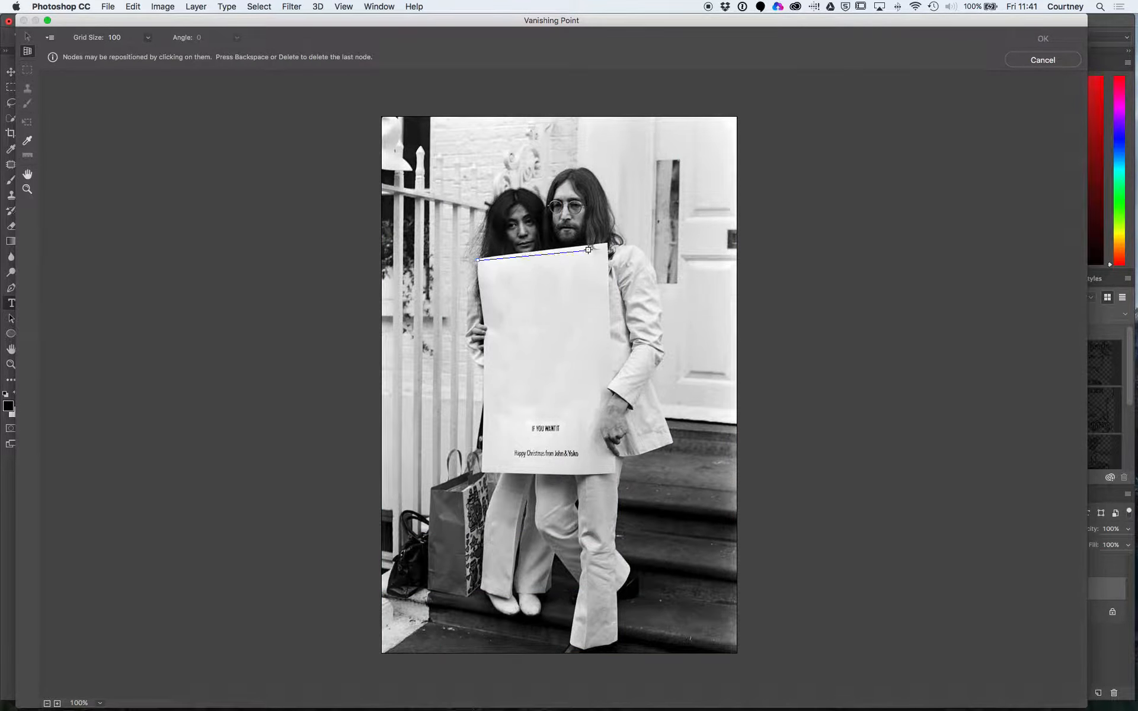
left_click(607, 244)
left_click(616, 474)
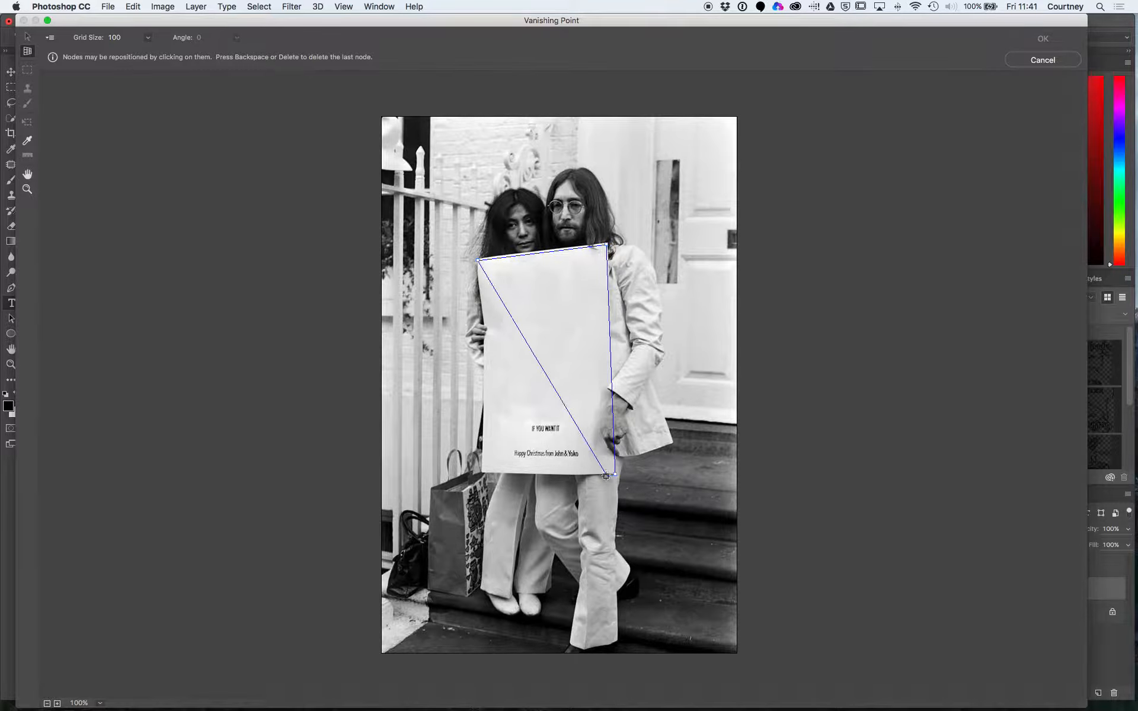
left_click(480, 474)
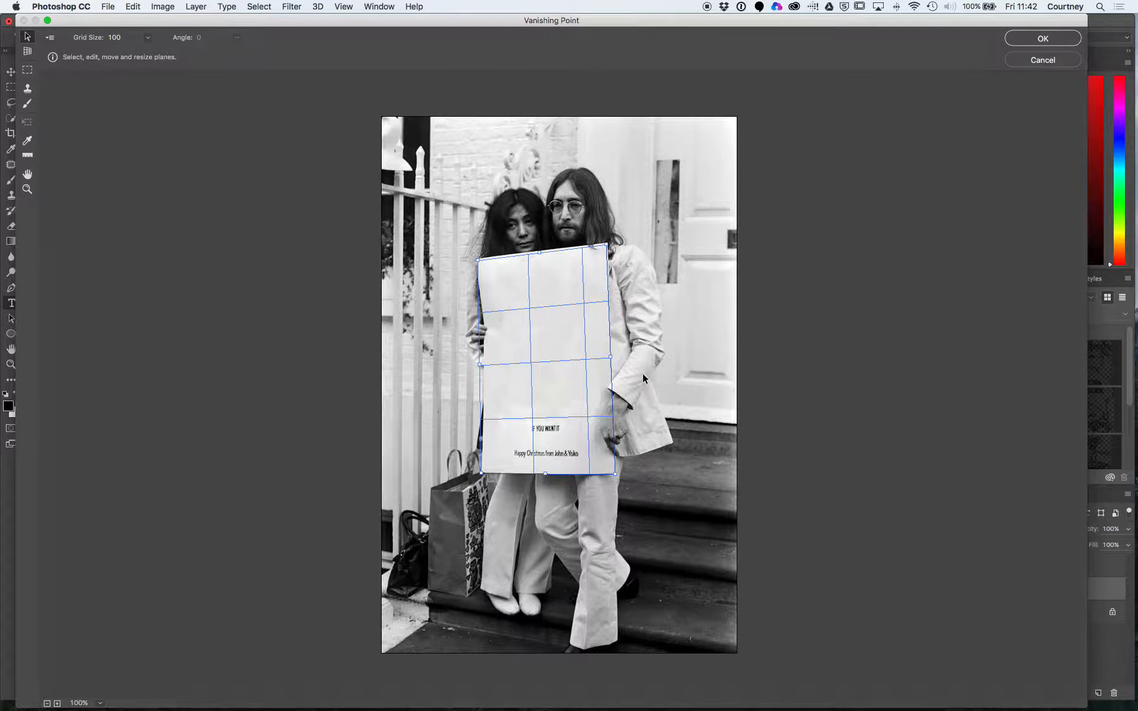
left_click(647, 343)
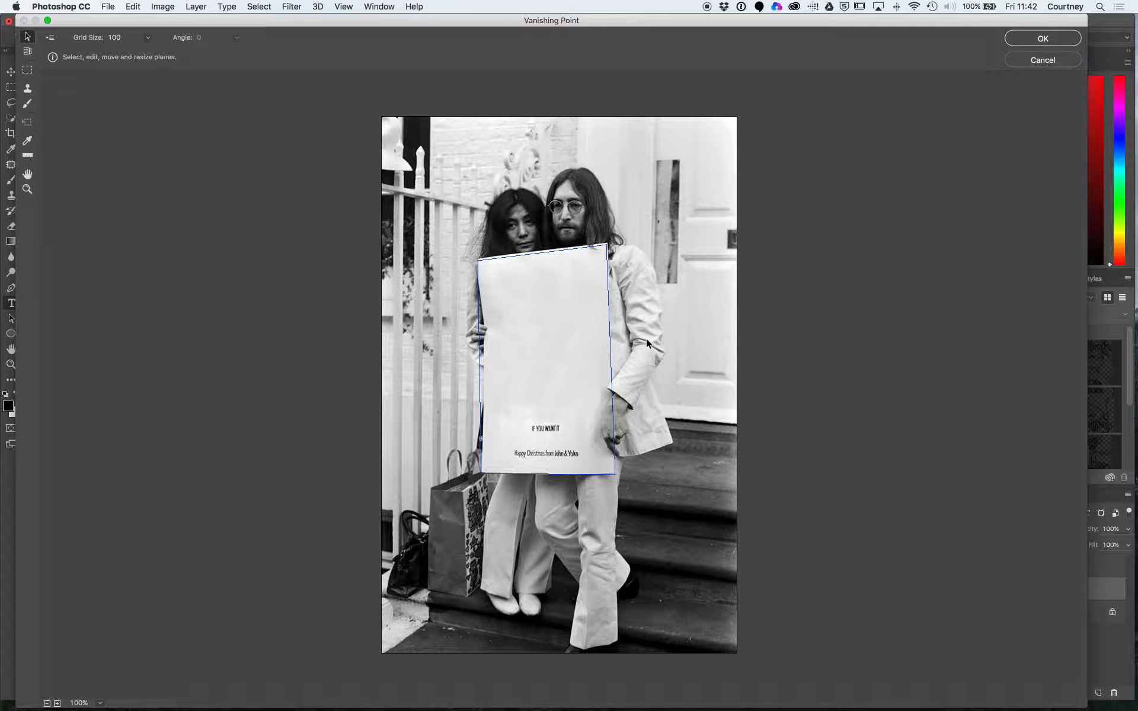
Step: Paste the copied slogan, fit it into the poster's perspective plane above the small text, and apply the Vanishing Point filter
key("super+v")
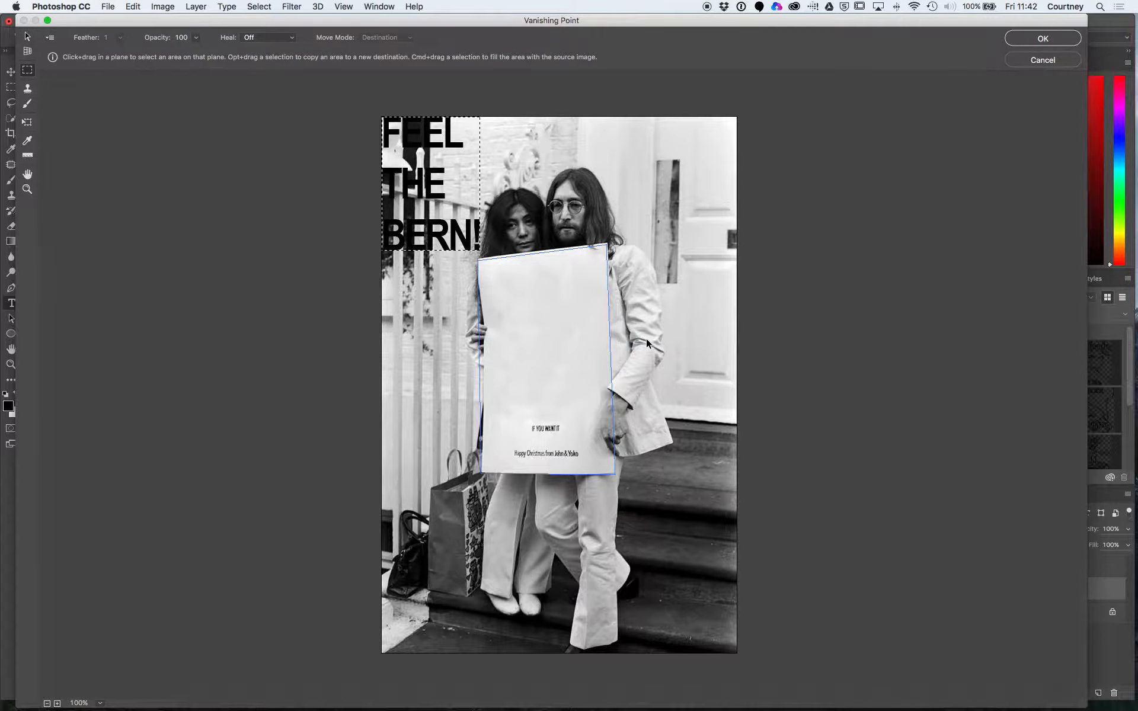
left_click(452, 139)
left_click_drag(451, 140, 562, 293)
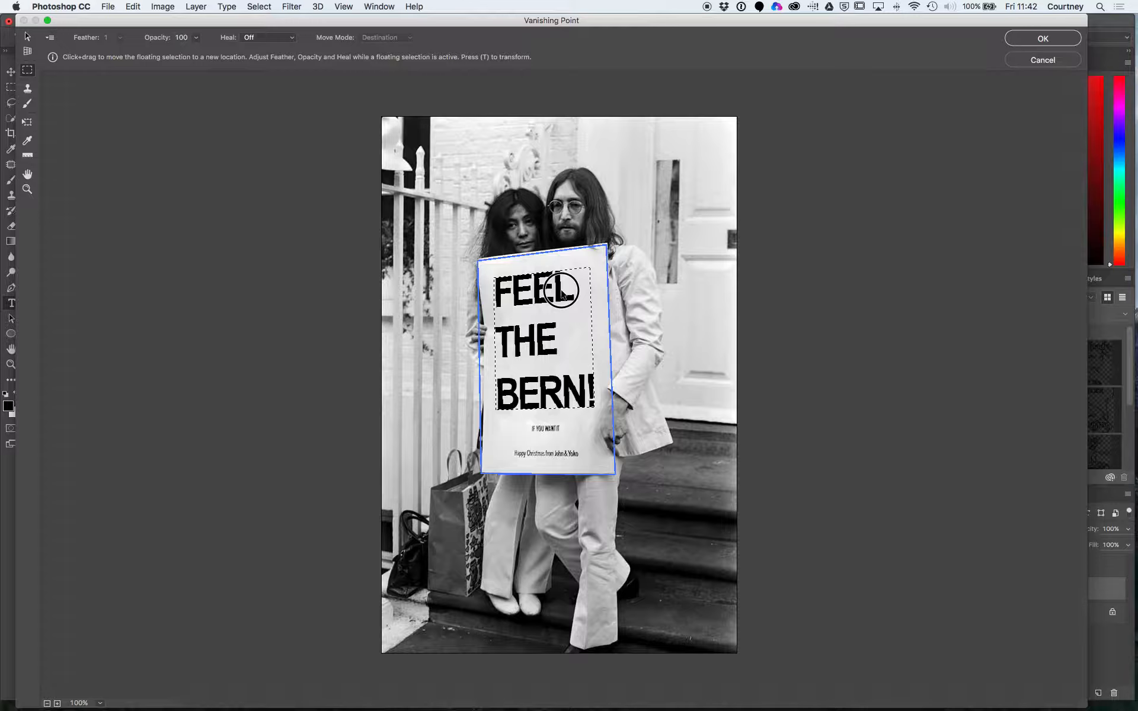
left_click_drag(562, 293, 564, 293)
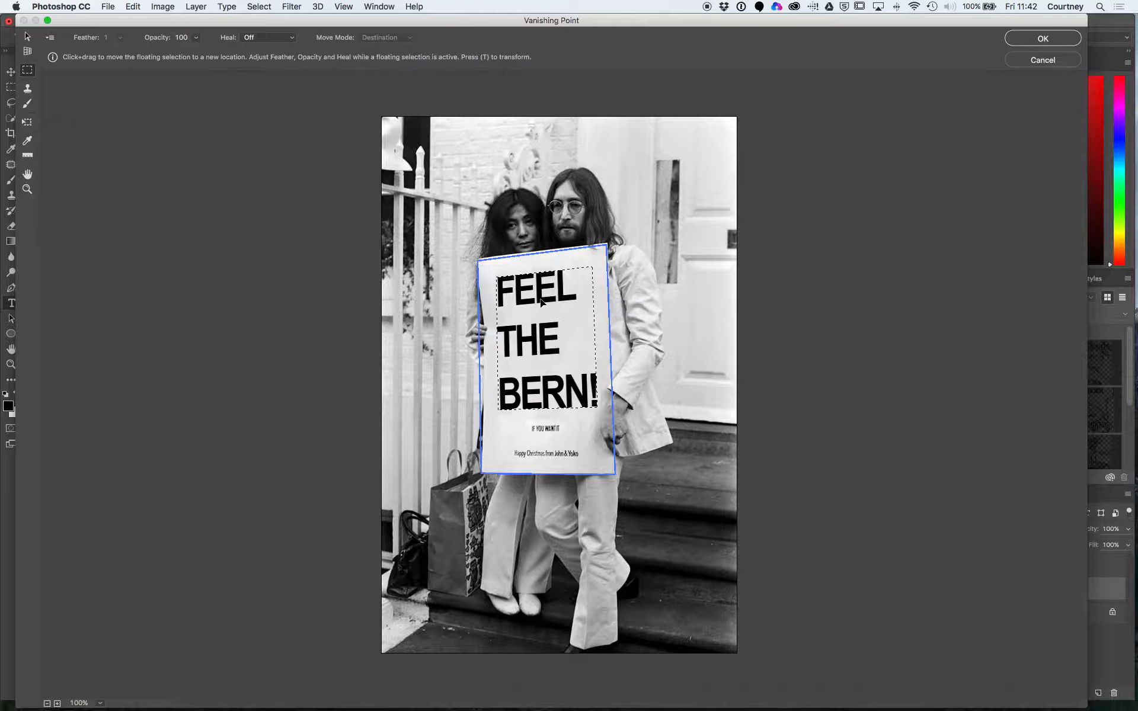
mouse_move(541, 301)
left_mouse_down()
mouse_move(481, 226)
mouse_move(454, 134)
mouse_move(436, 148)
mouse_move(490, 203)
mouse_move(540, 298)
left_mouse_up()
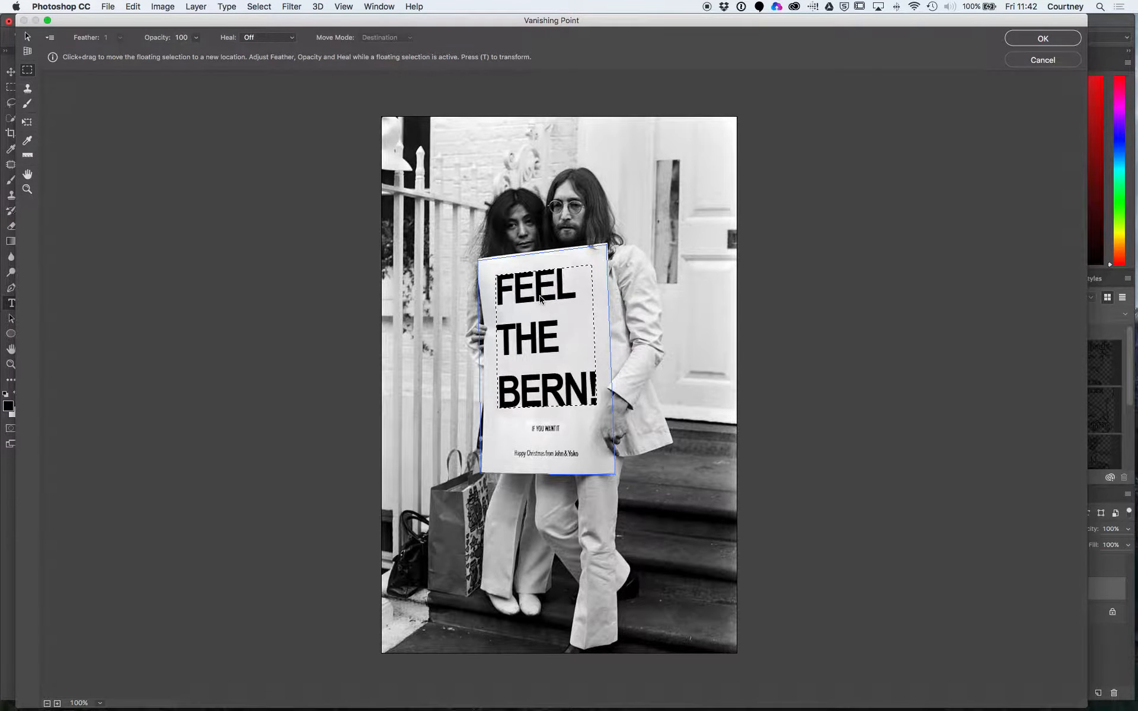
left_click(1043, 39)
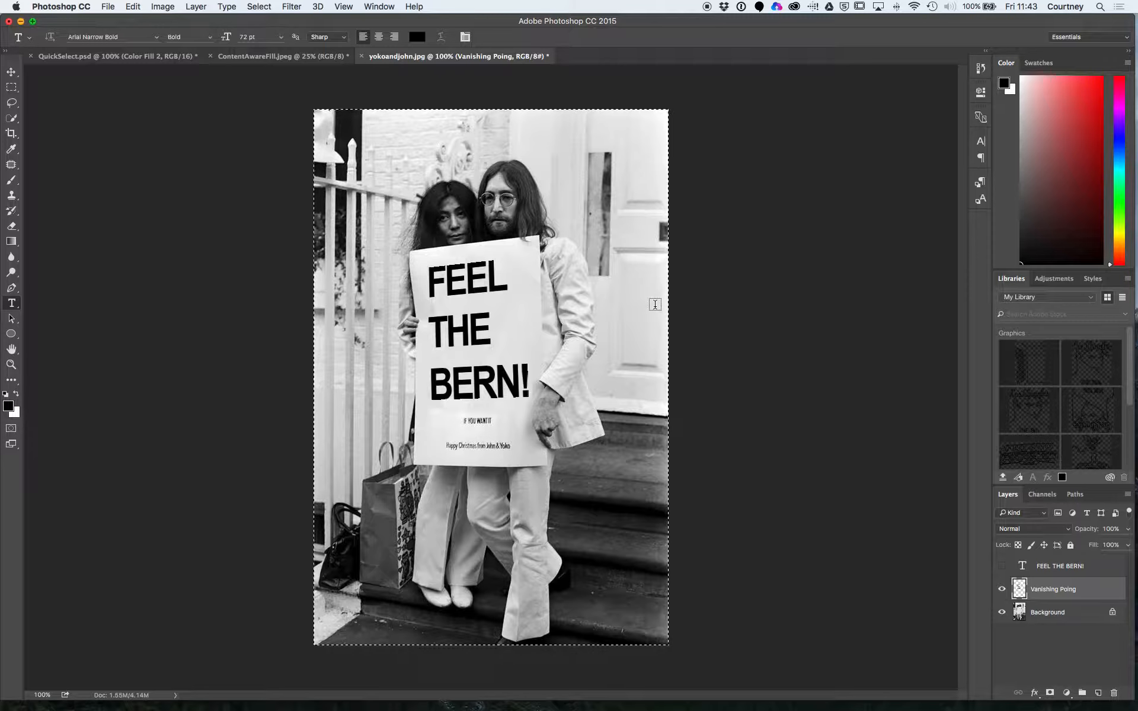
Step: Show the document's history and compare the image before and after the Vanishing Point state
left_click(379, 6)
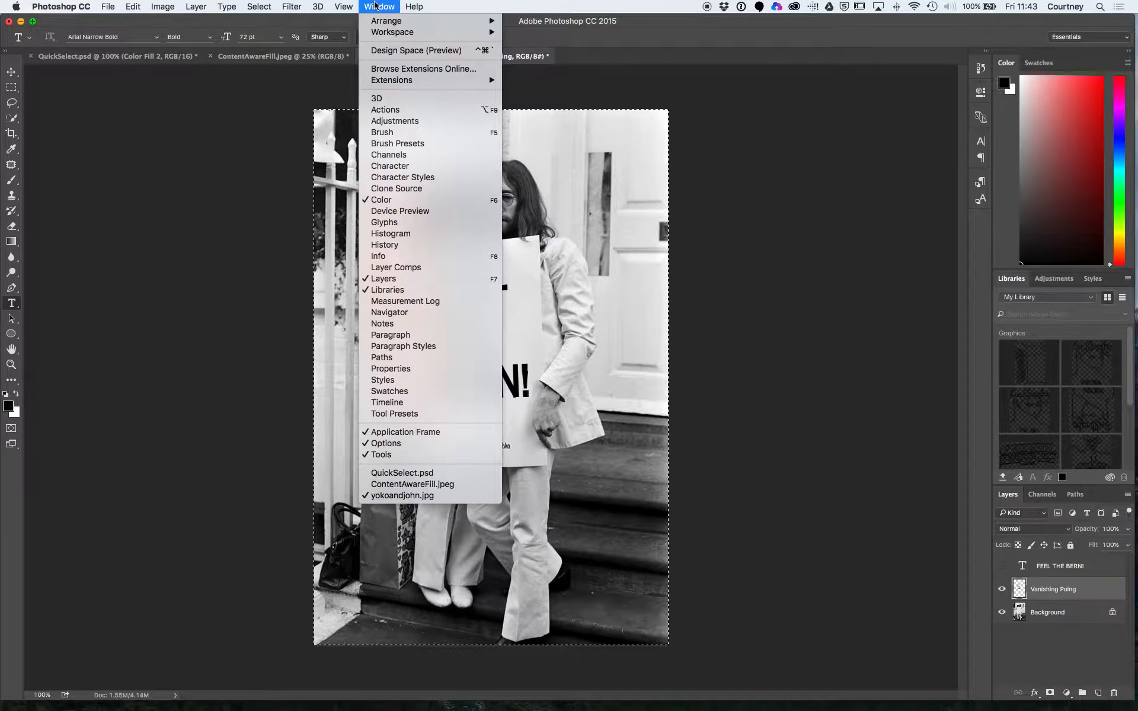
left_click(398, 244)
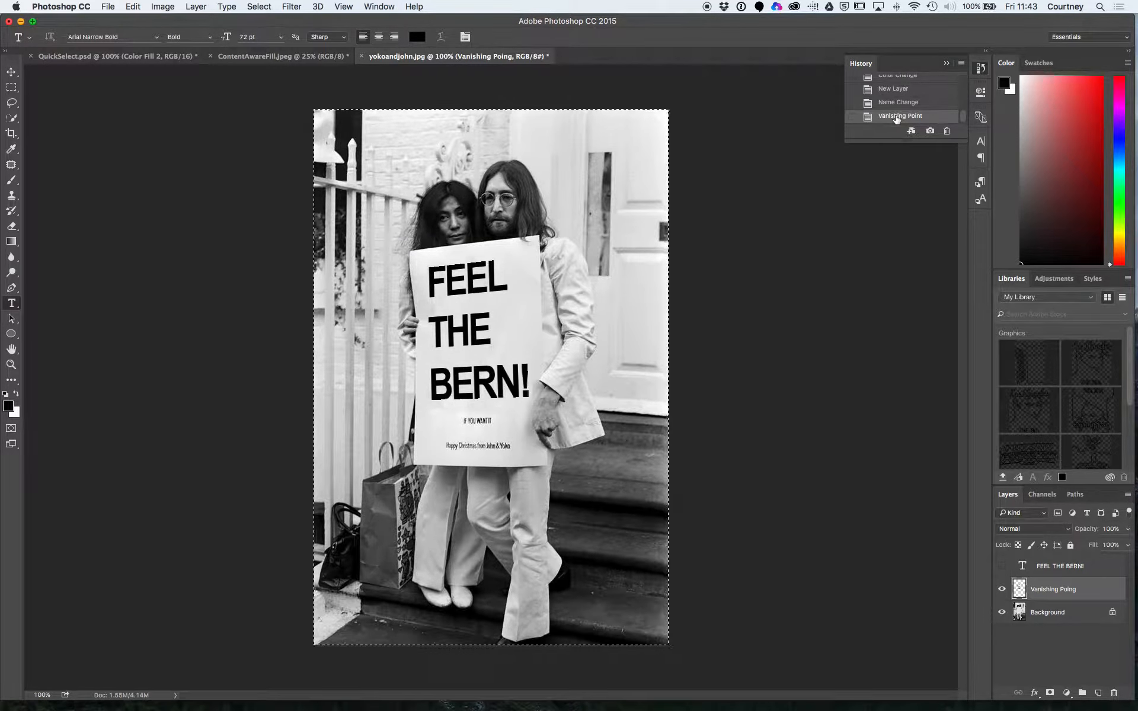
left_click_drag(963, 117, 964, 113)
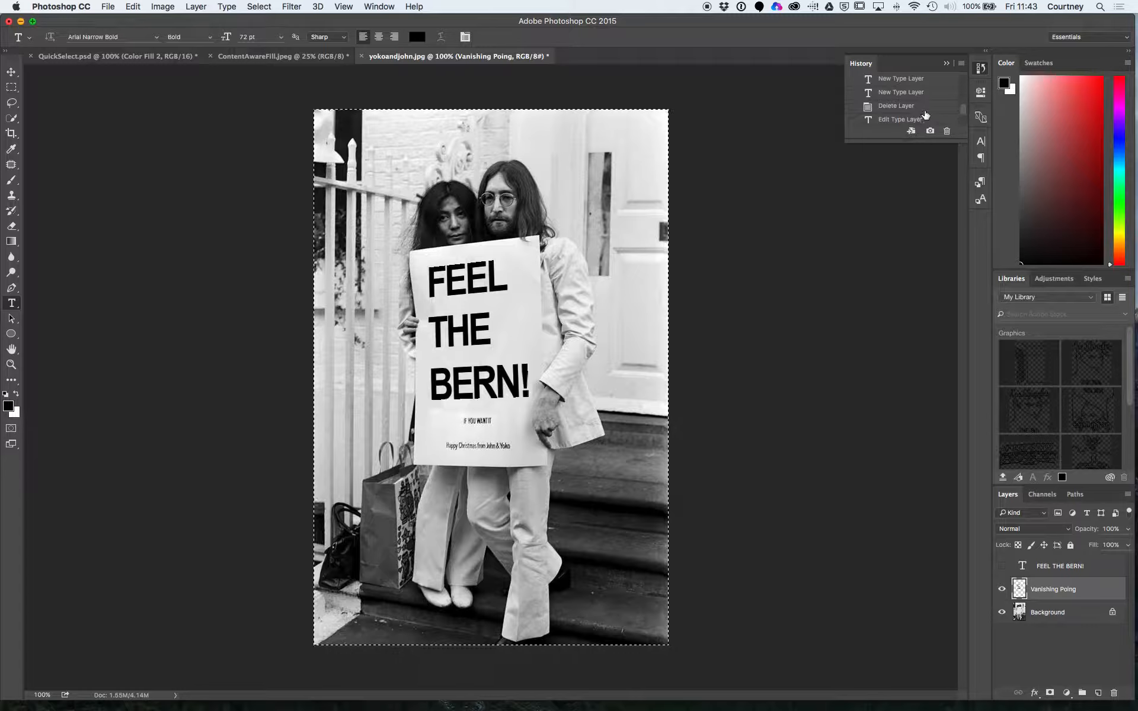
left_click_drag(961, 110, 962, 127)
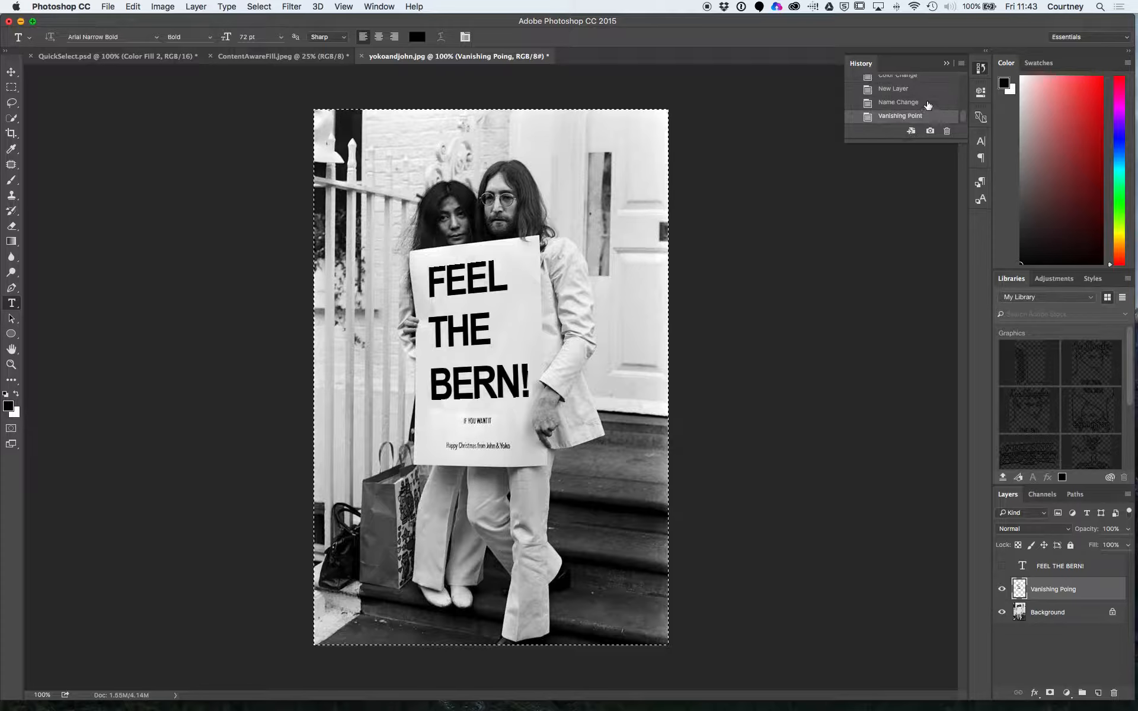
left_click(928, 104)
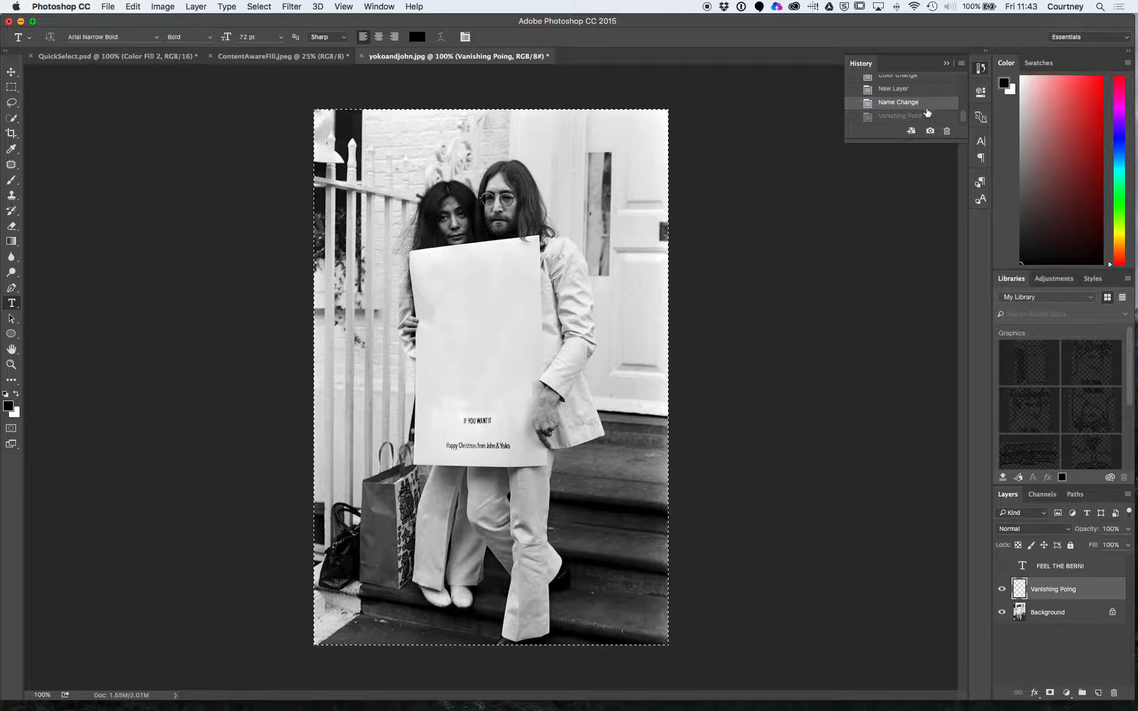
left_click(927, 117)
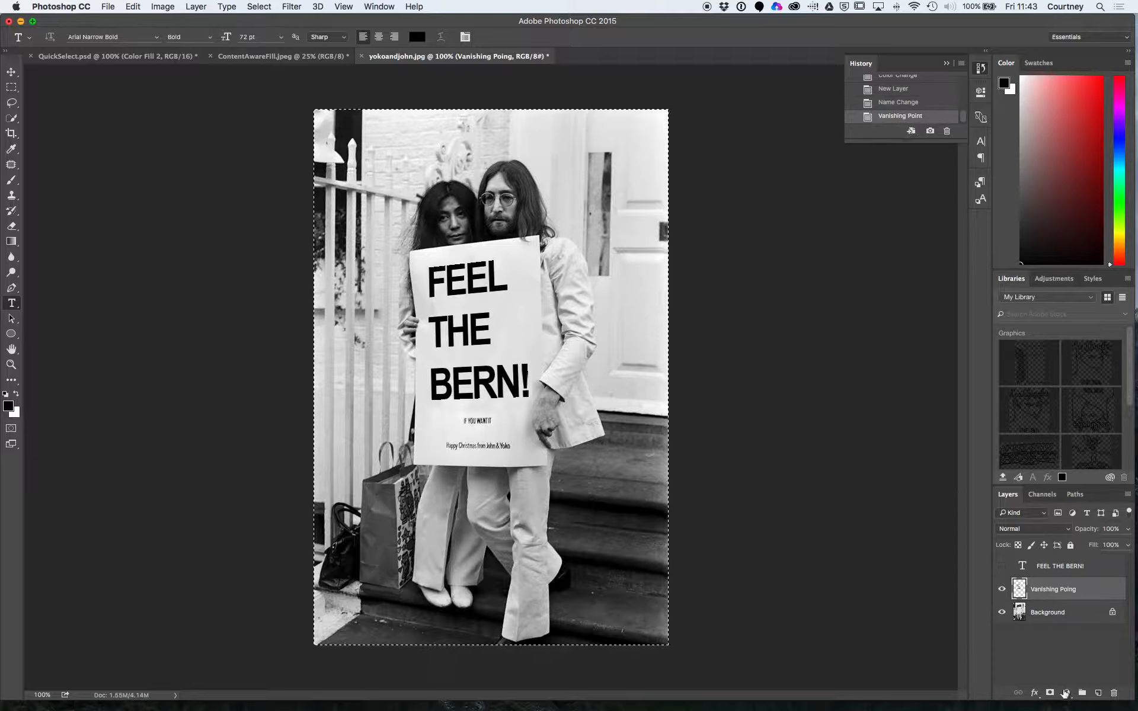
Step: Delete the Vanishing Poing layer, then select the FEEL THE BERN! text layer and make it visible again
left_click(1052, 651)
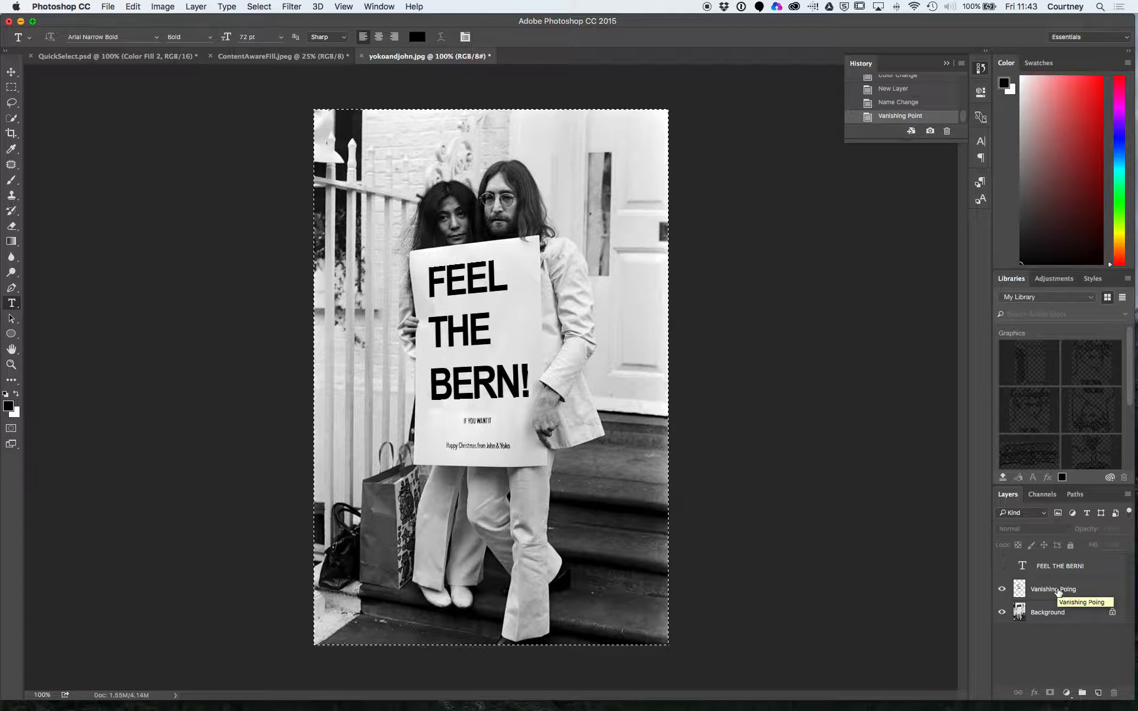
left_click(1053, 590)
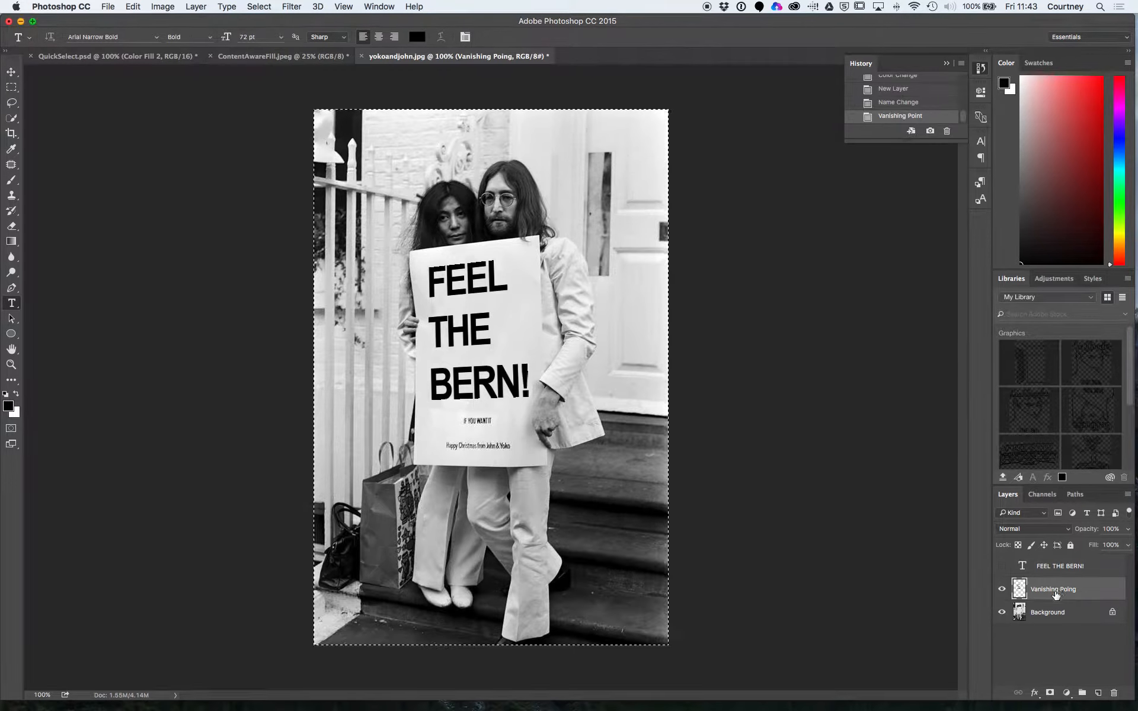
left_click_drag(1048, 591, 1114, 693)
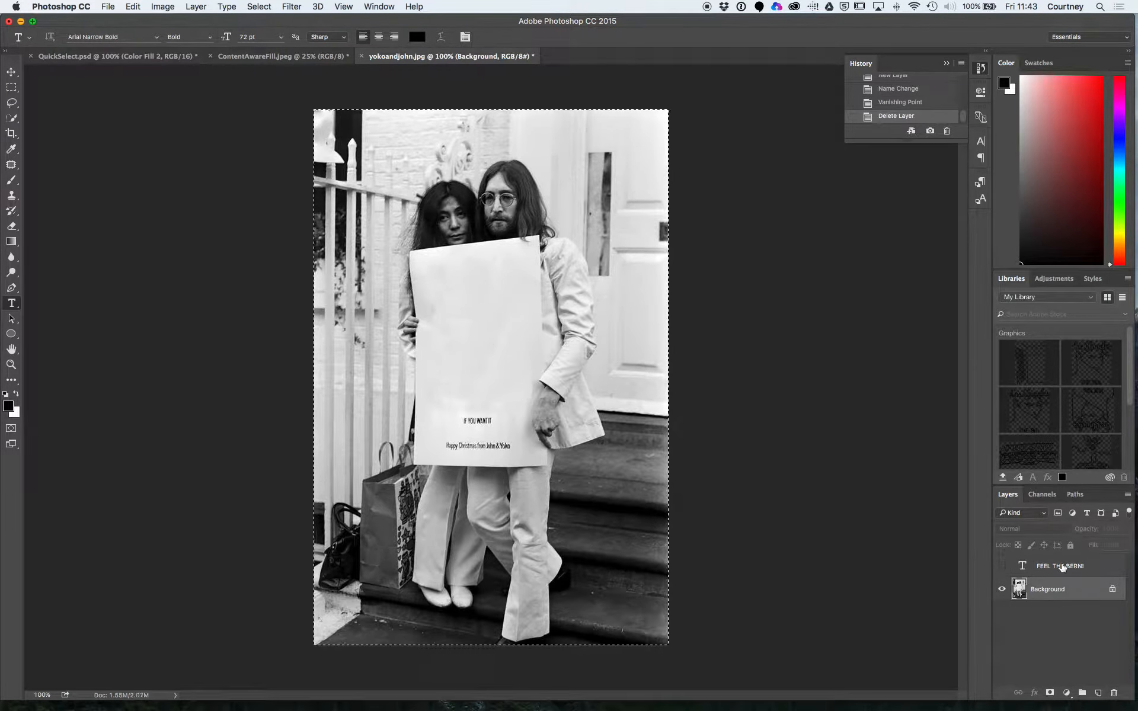
left_click(1062, 567)
left_click(1001, 566)
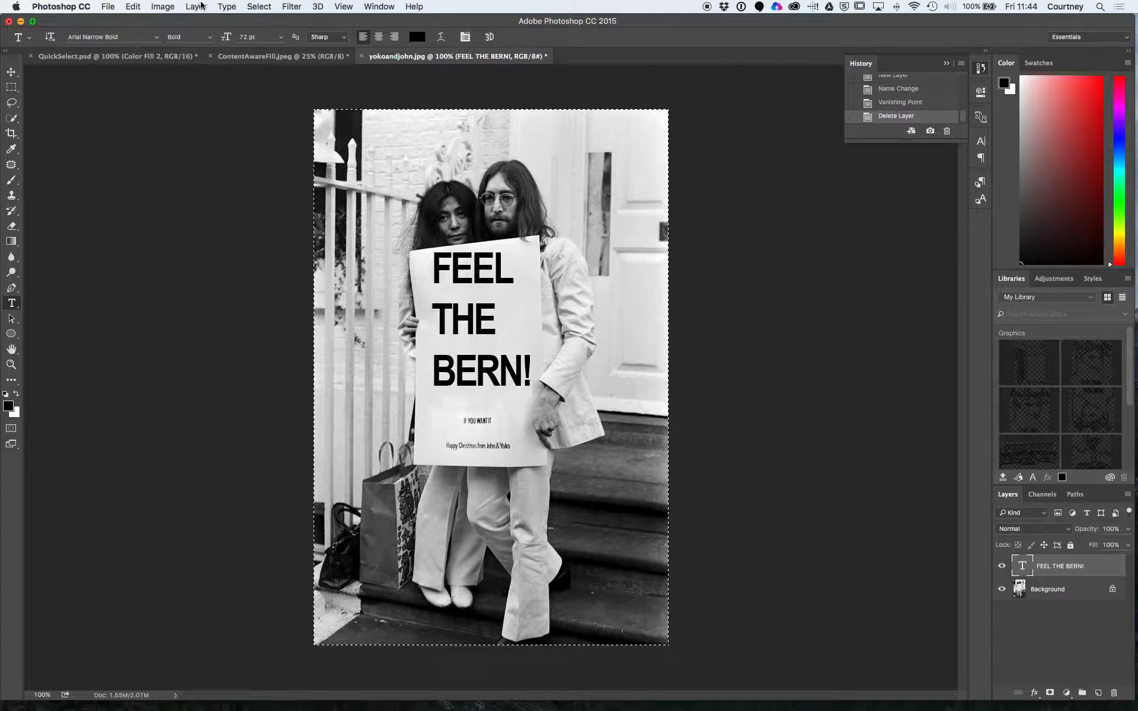
Step: Select the whole canvas and copy the FEEL THE BERN! text layer
left_click(263, 6)
left_click(267, 22)
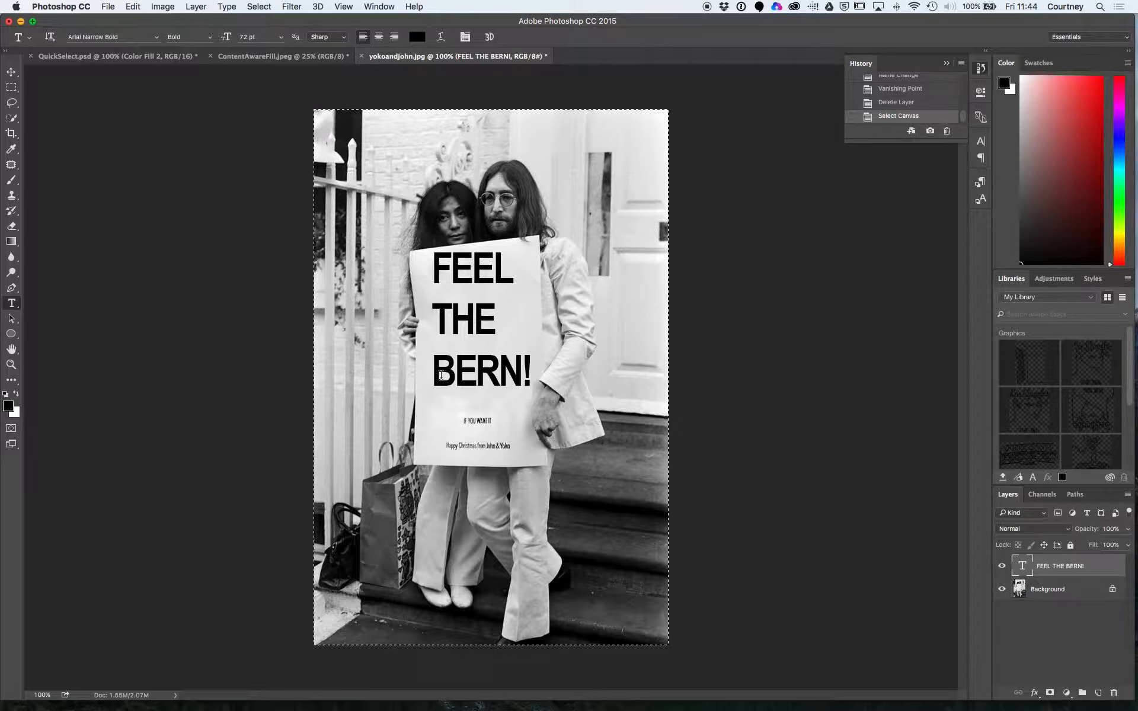
left_click(133, 6)
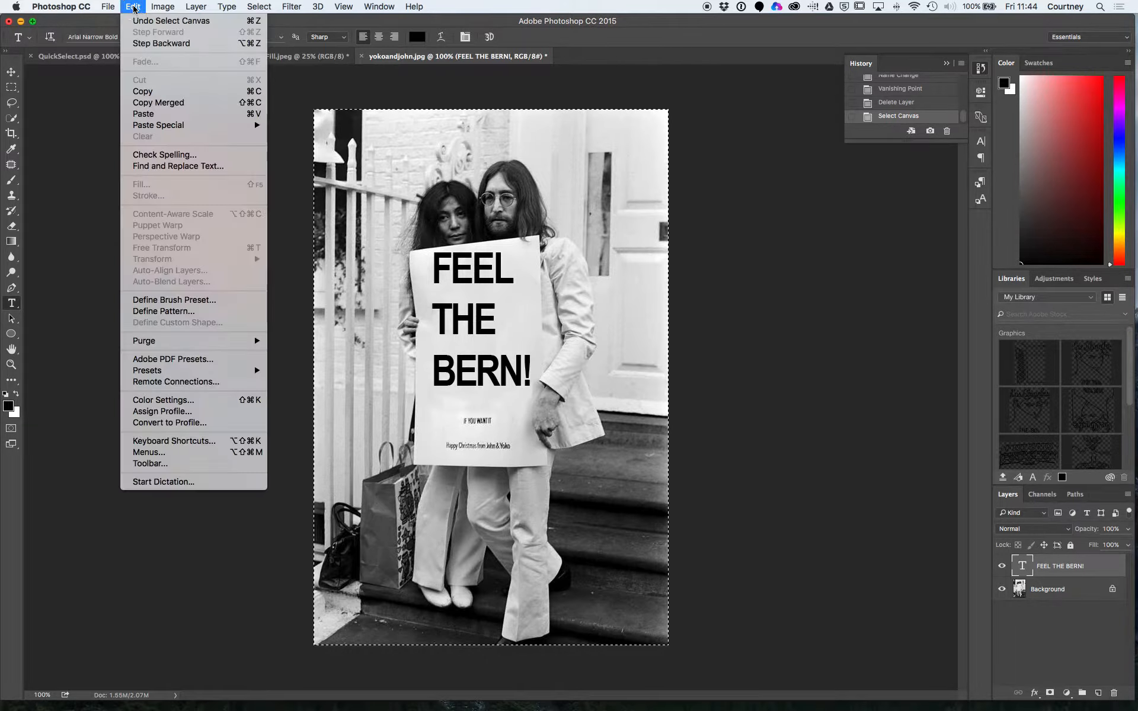
left_click(172, 103)
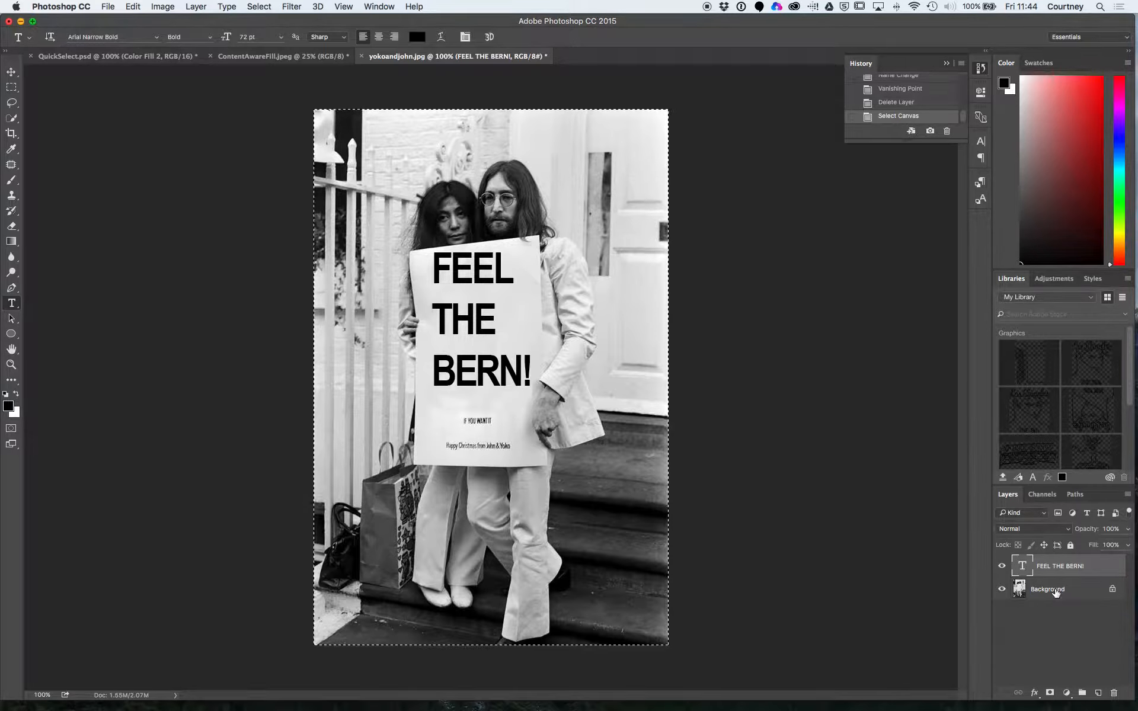
Step: Add a new layer named Vanishing Point directly above the Background layer and hide the FEEL THE BERN! text layer
left_click(1056, 590)
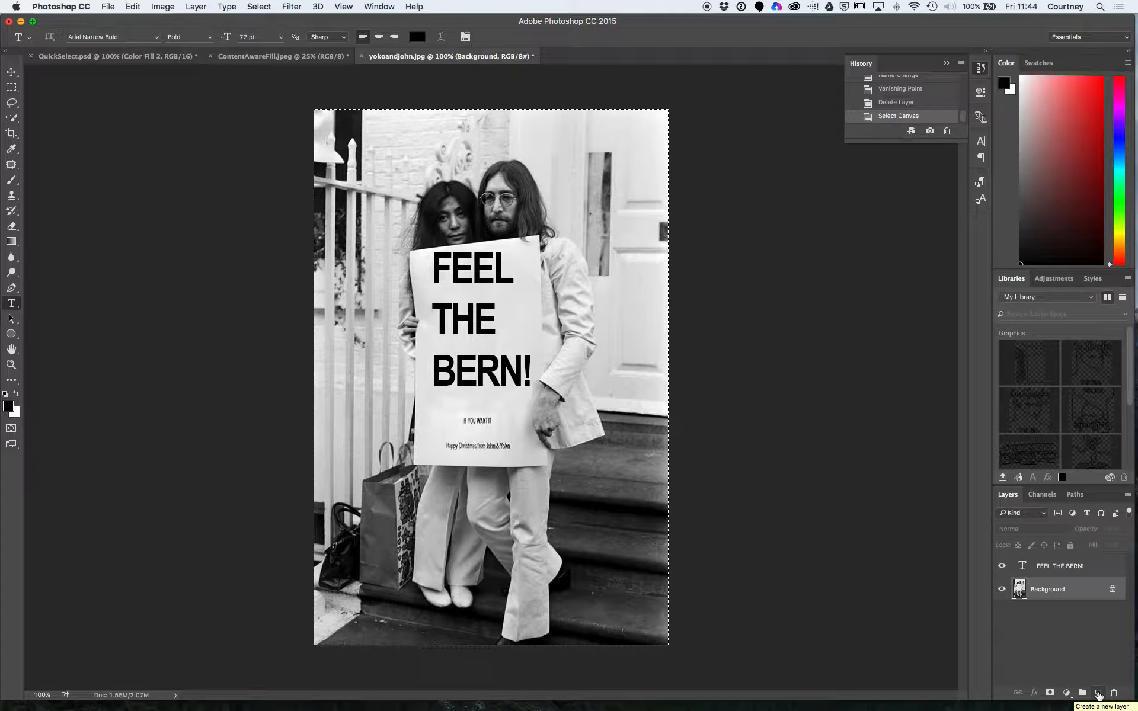
left_click(1099, 693)
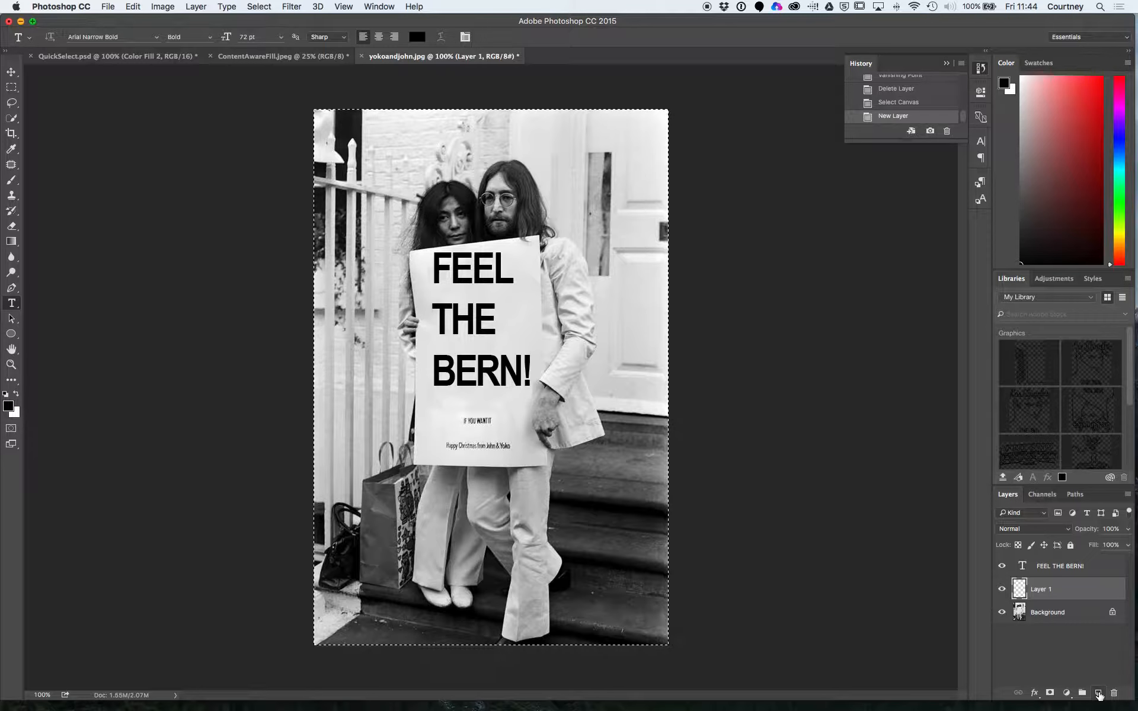
left_click(1045, 591)
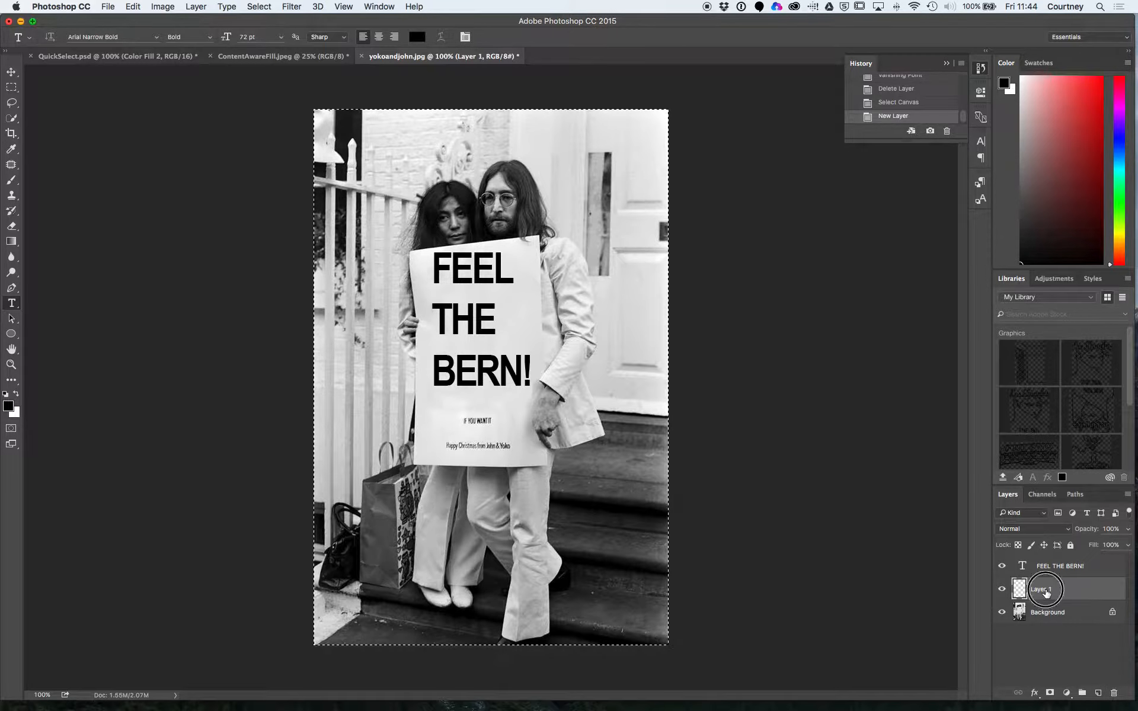
left_click(1045, 591)
type("Vanishing Point")
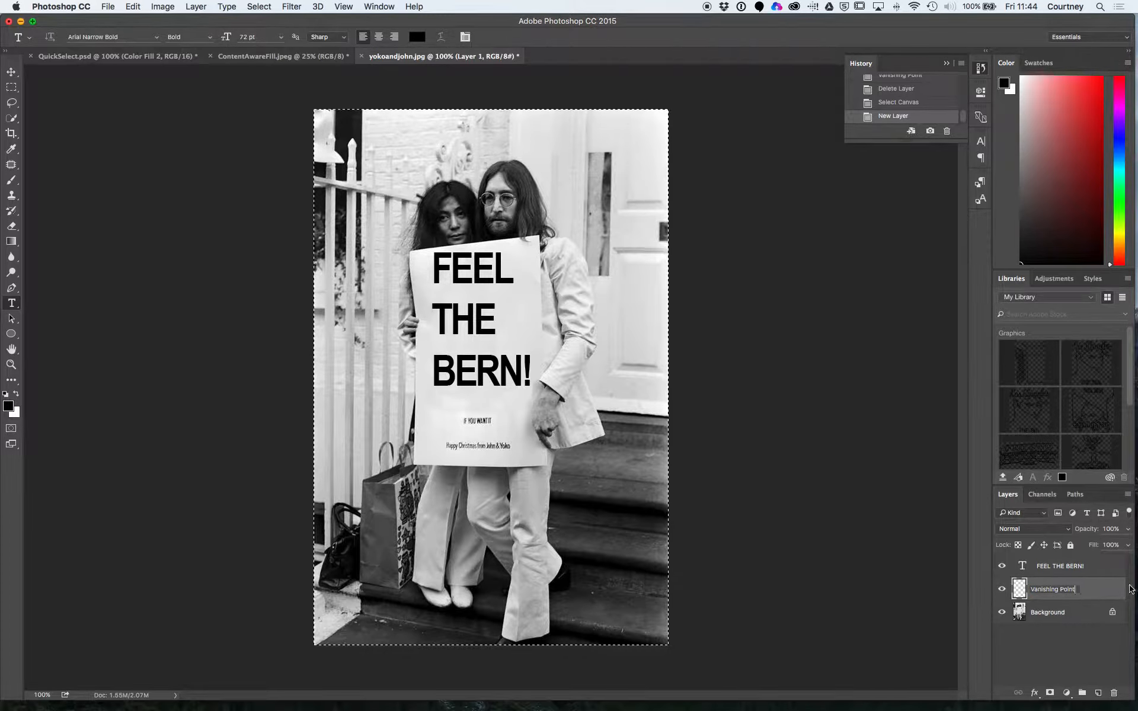
left_click(1096, 590)
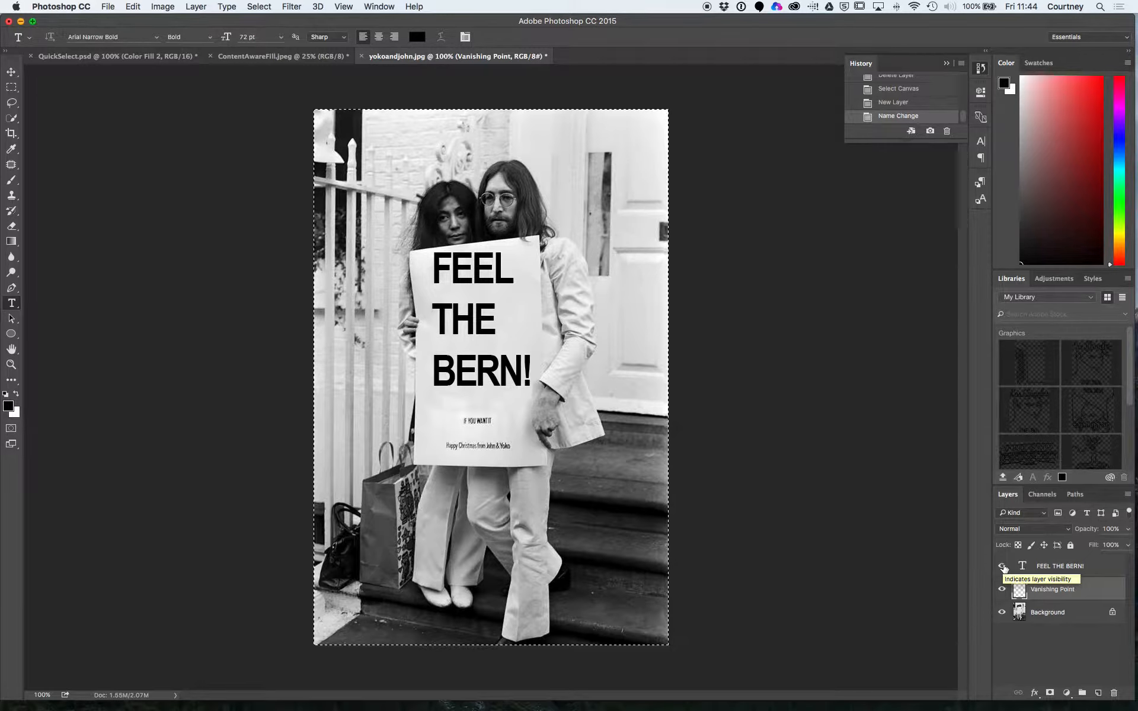
left_click(1002, 568)
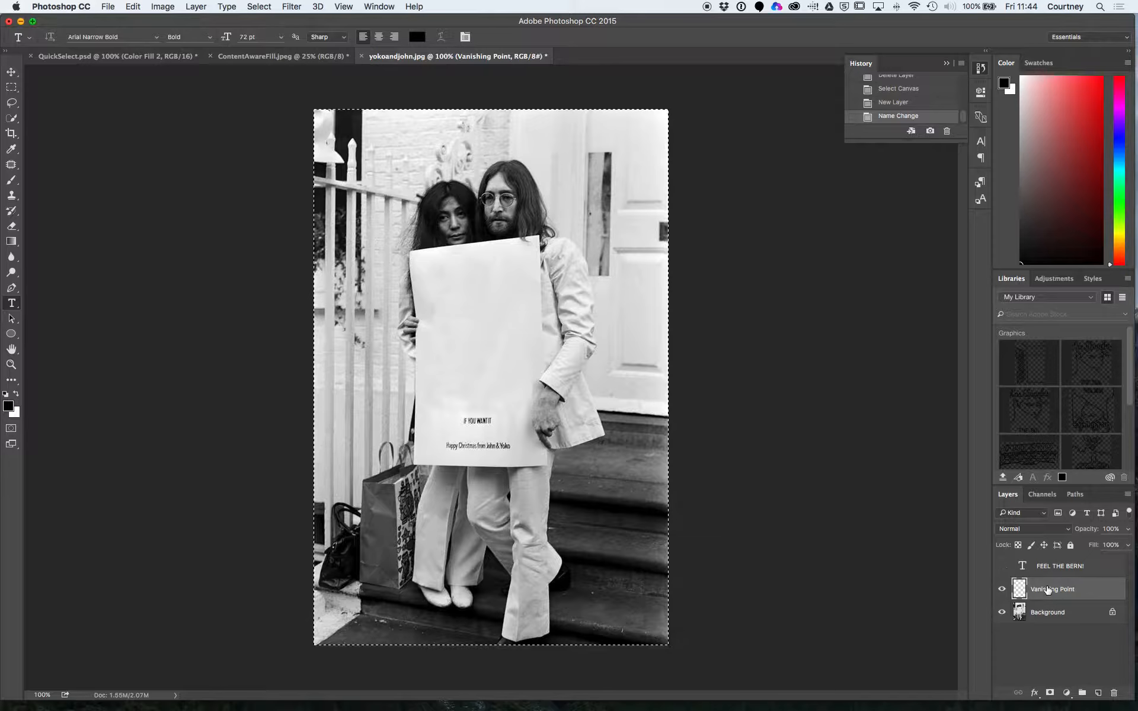
left_click(296, 7)
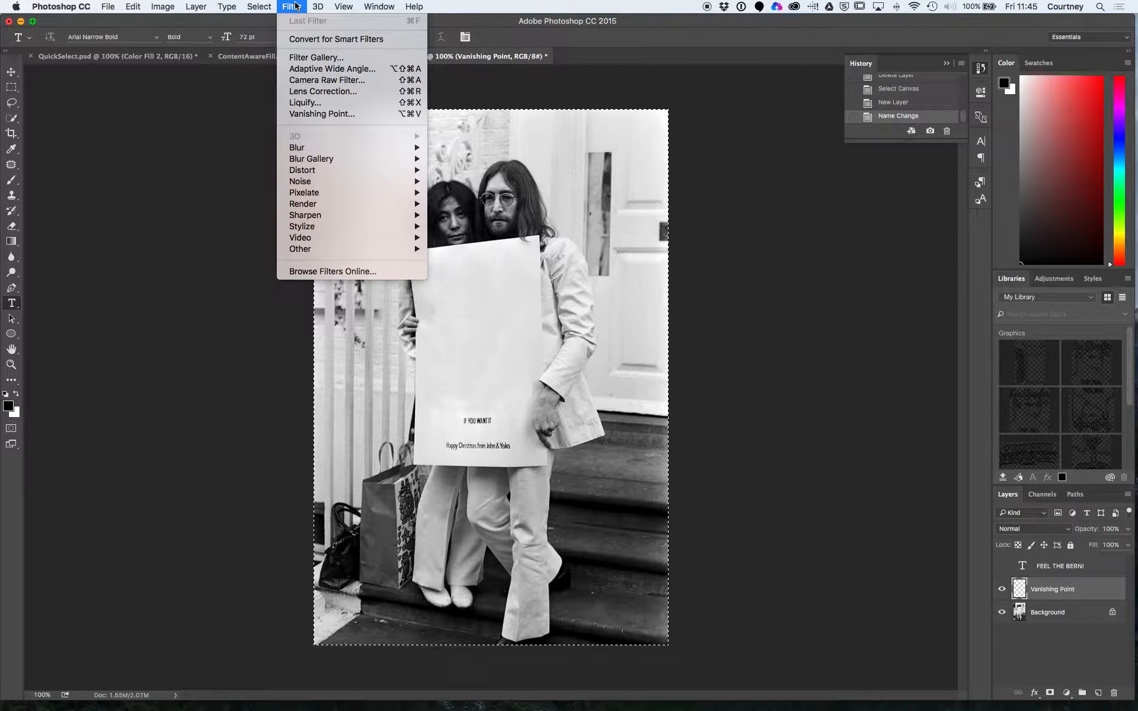
left_click(321, 114)
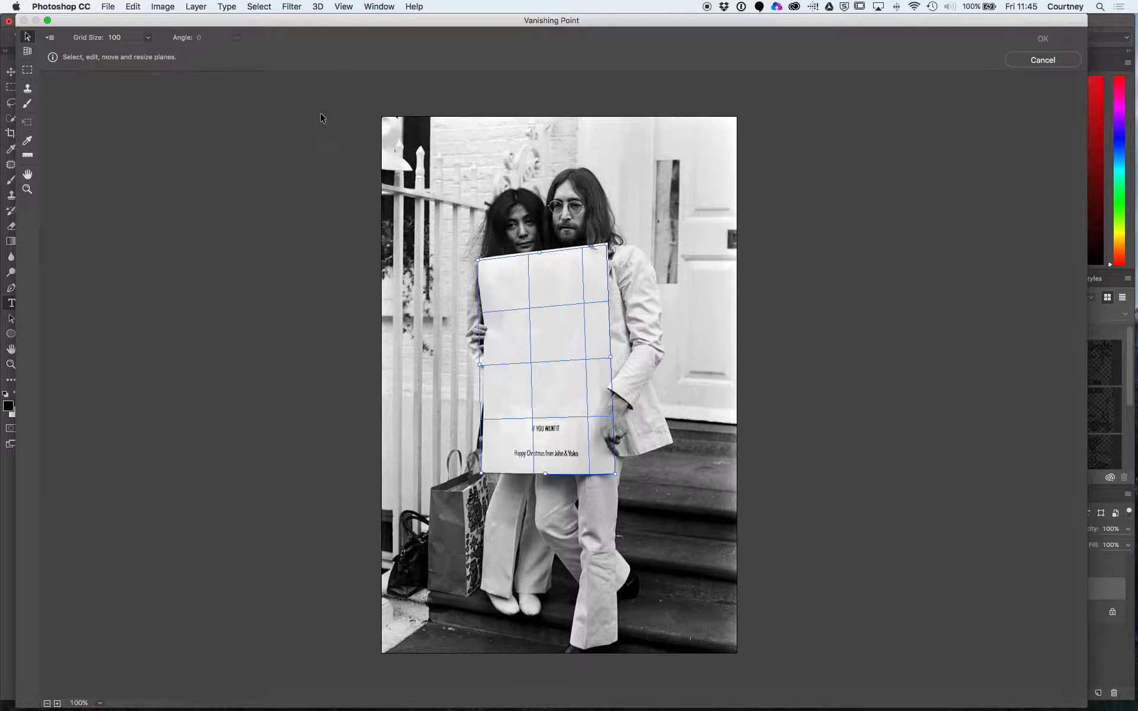
left_click(28, 53)
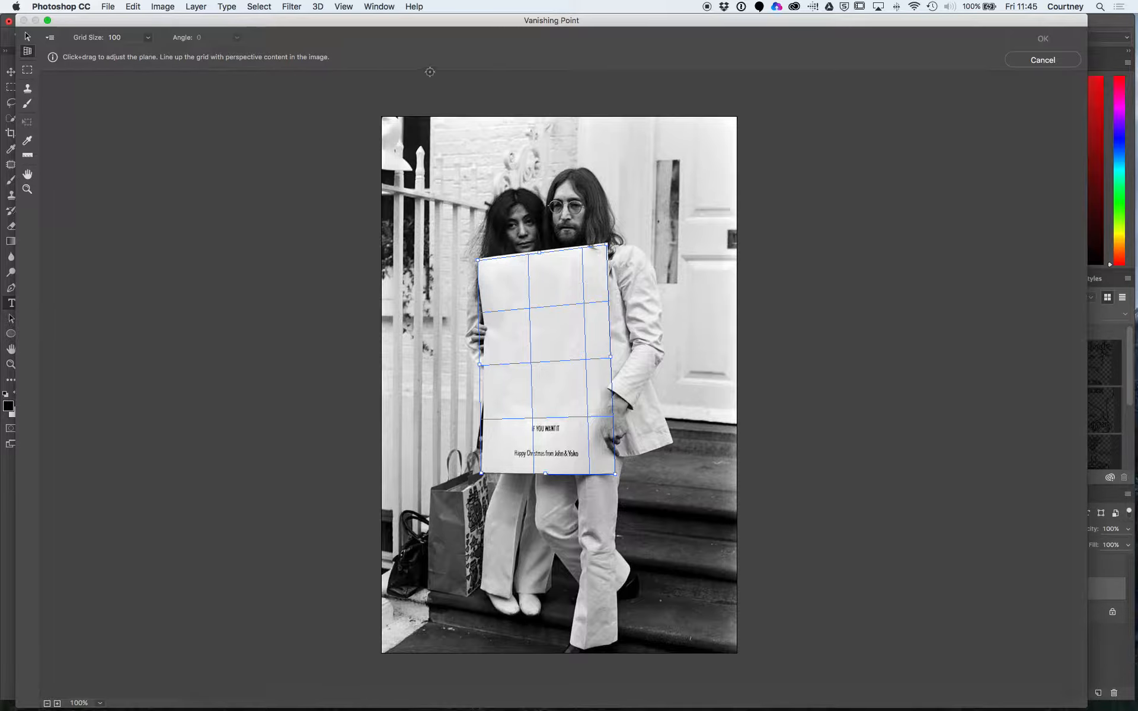
left_click_drag(309, 23, 327, 40)
left_click(1076, 78)
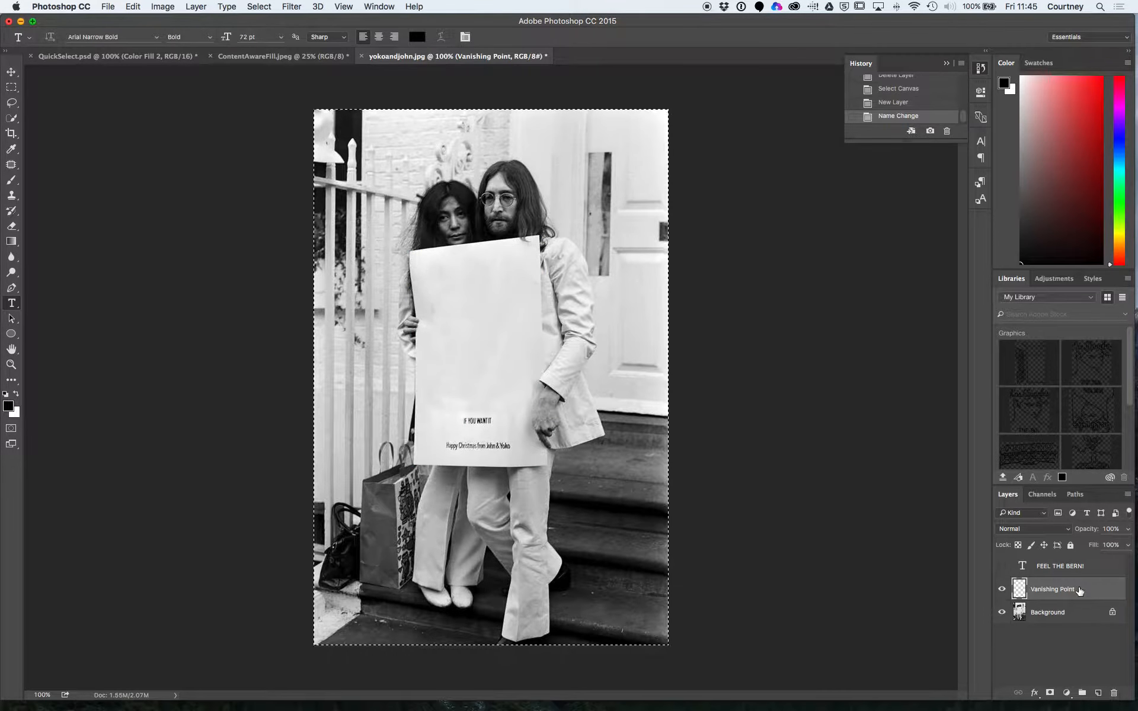
Step: Start the Vanishing Point filter on the Vanishing Point layer and create a perspective plane on the four corners of the poster
left_click(286, 7)
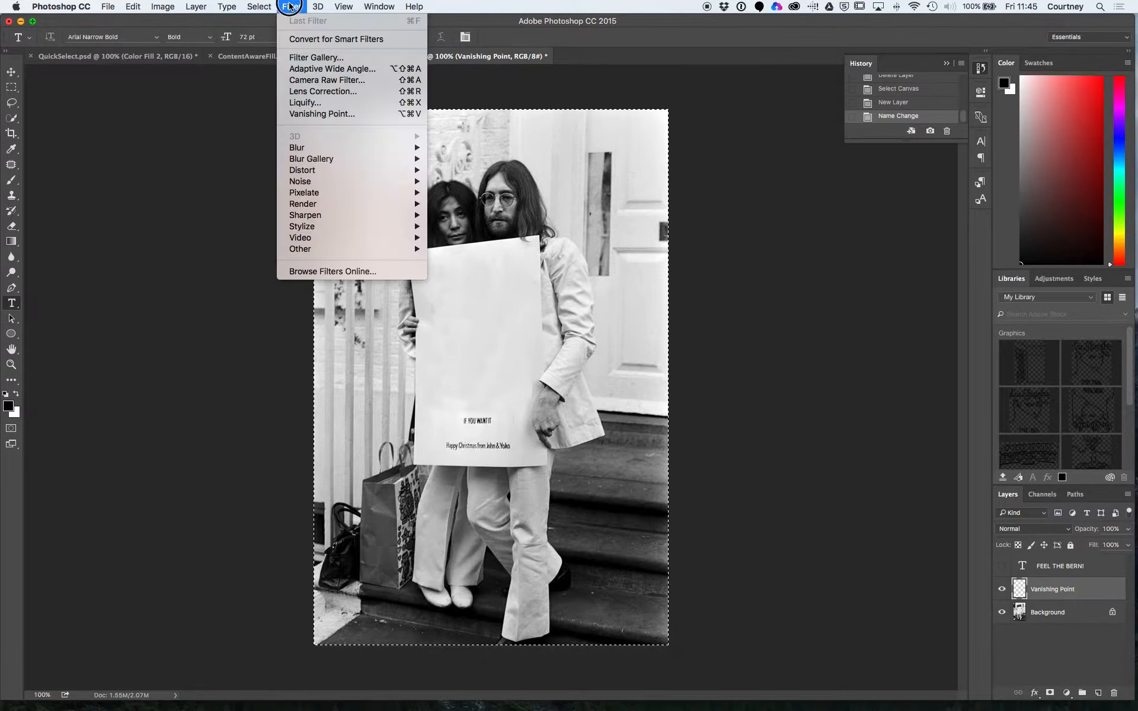
left_click(311, 113)
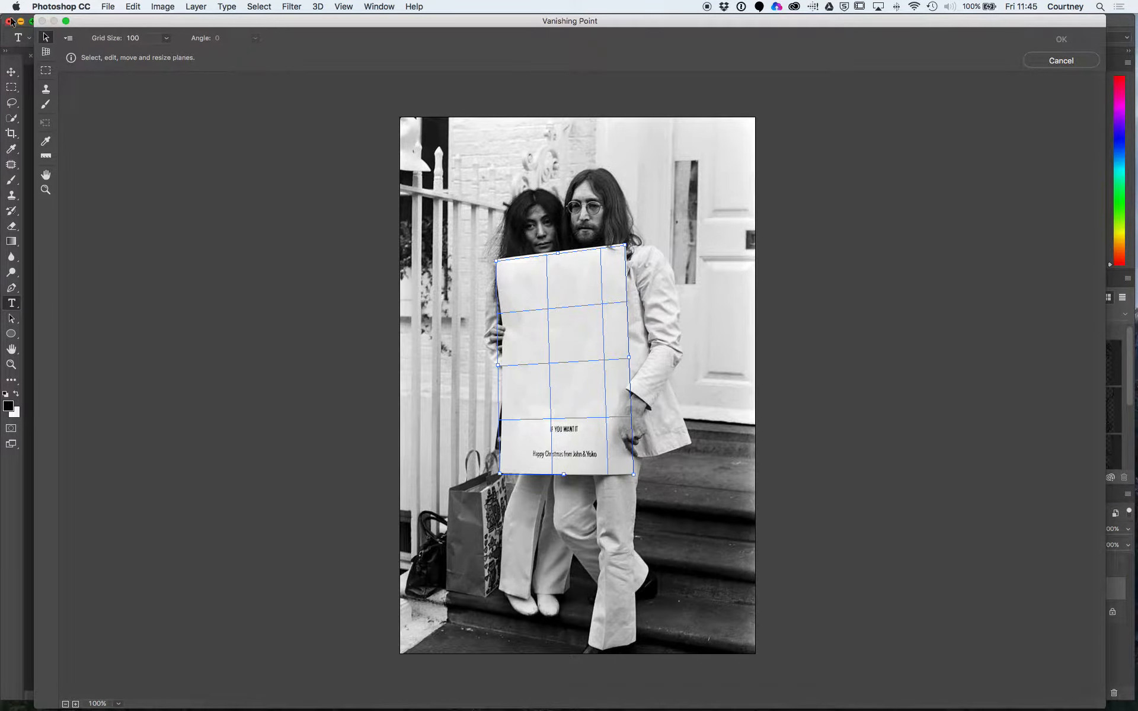
left_click(46, 52)
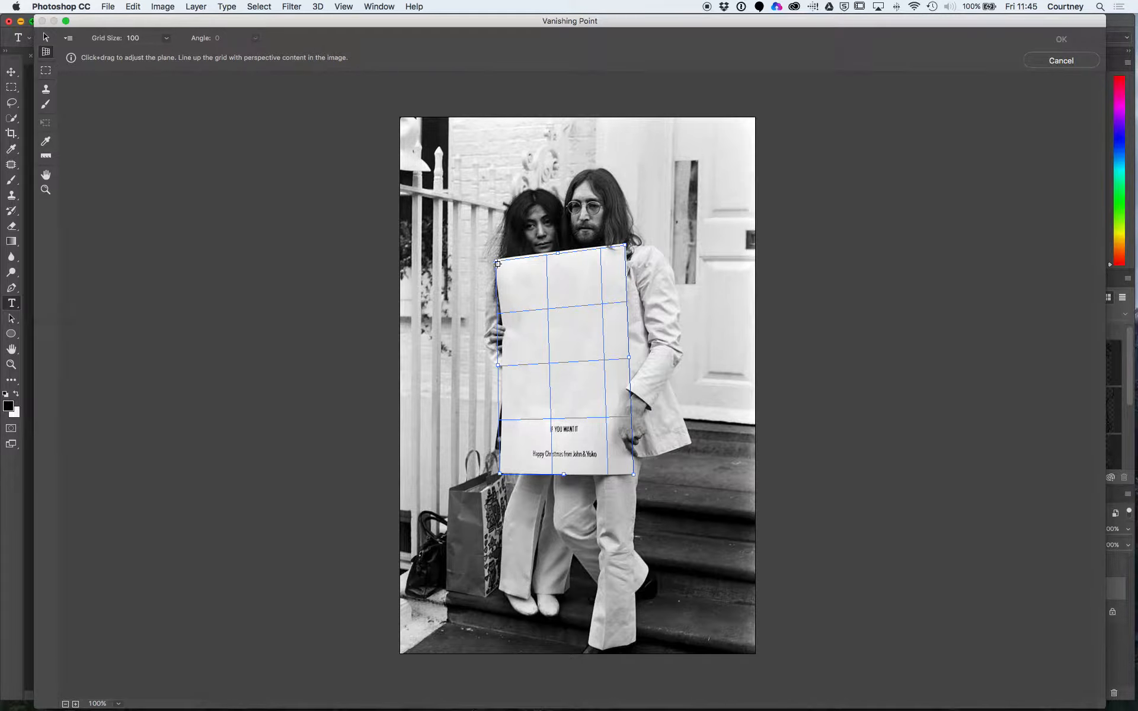
key("BackSpace")
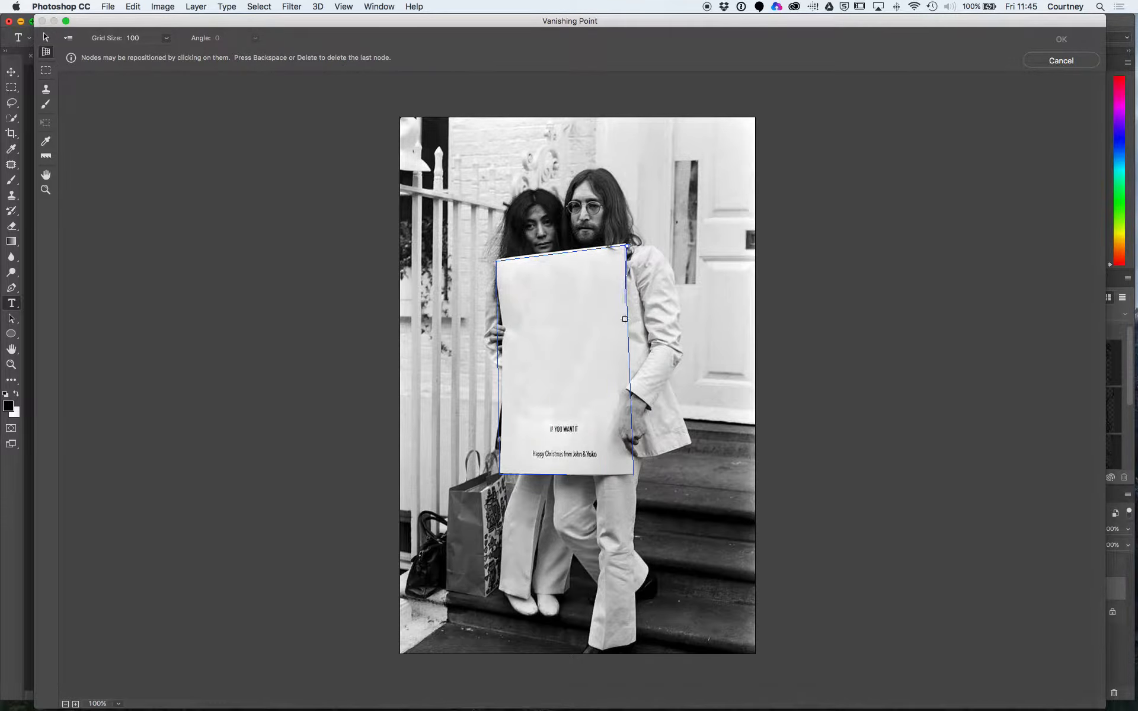
left_click(505, 474)
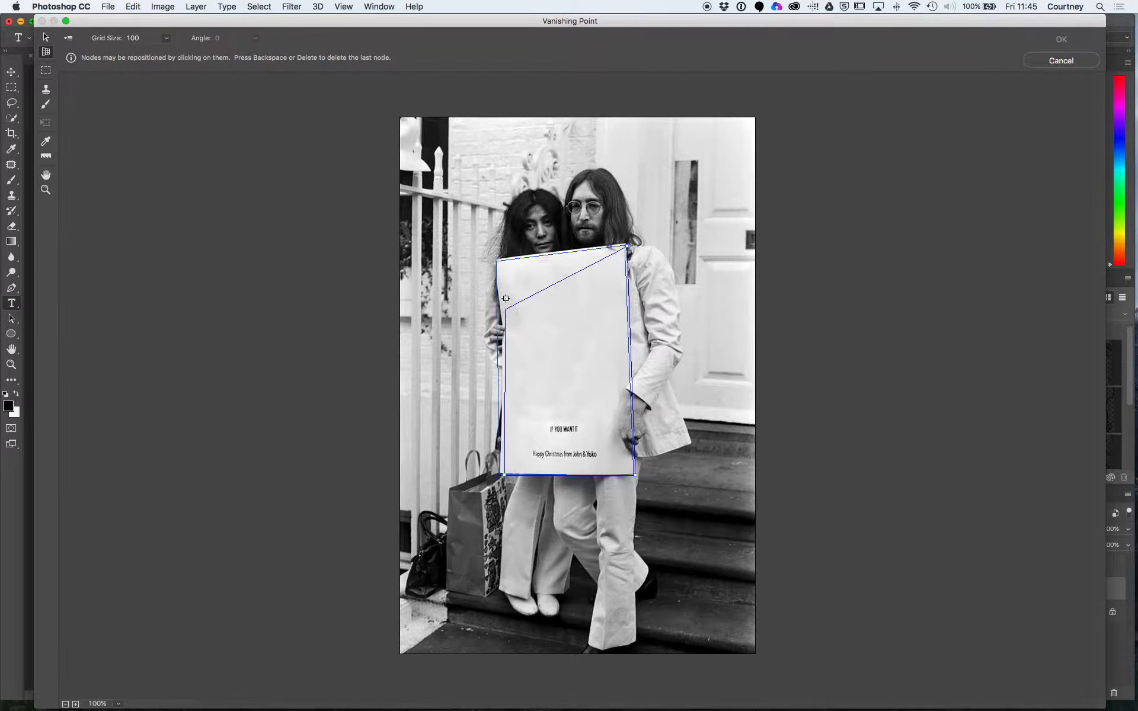
left_click(496, 260)
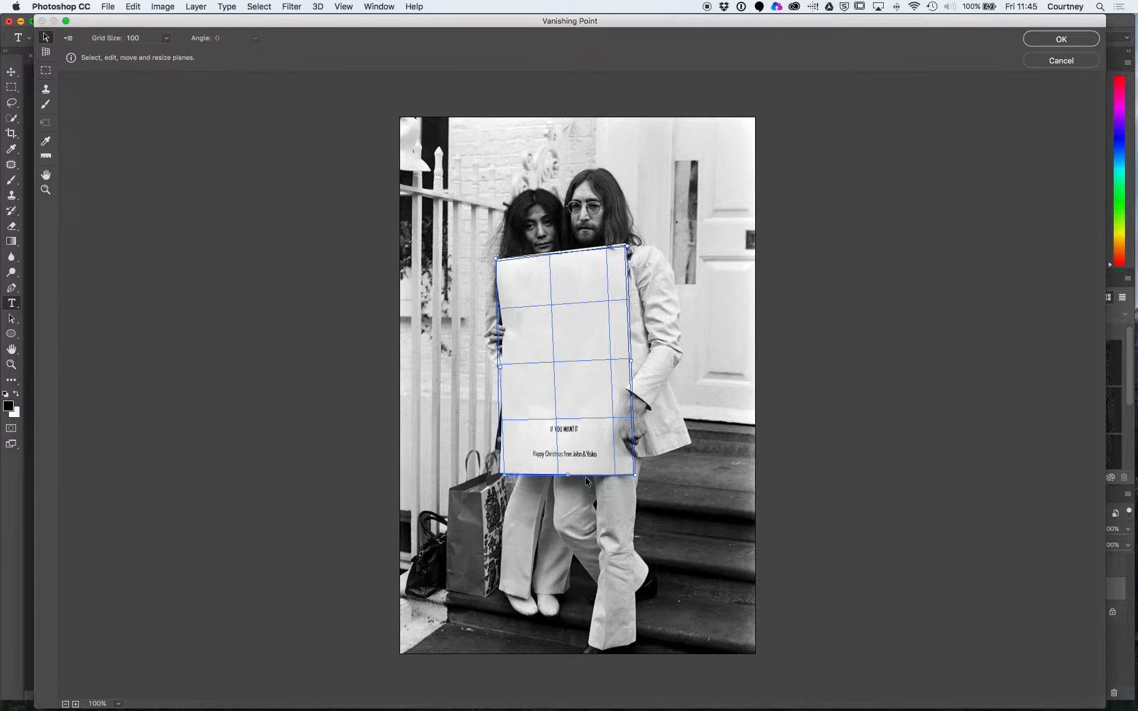
left_click(671, 288)
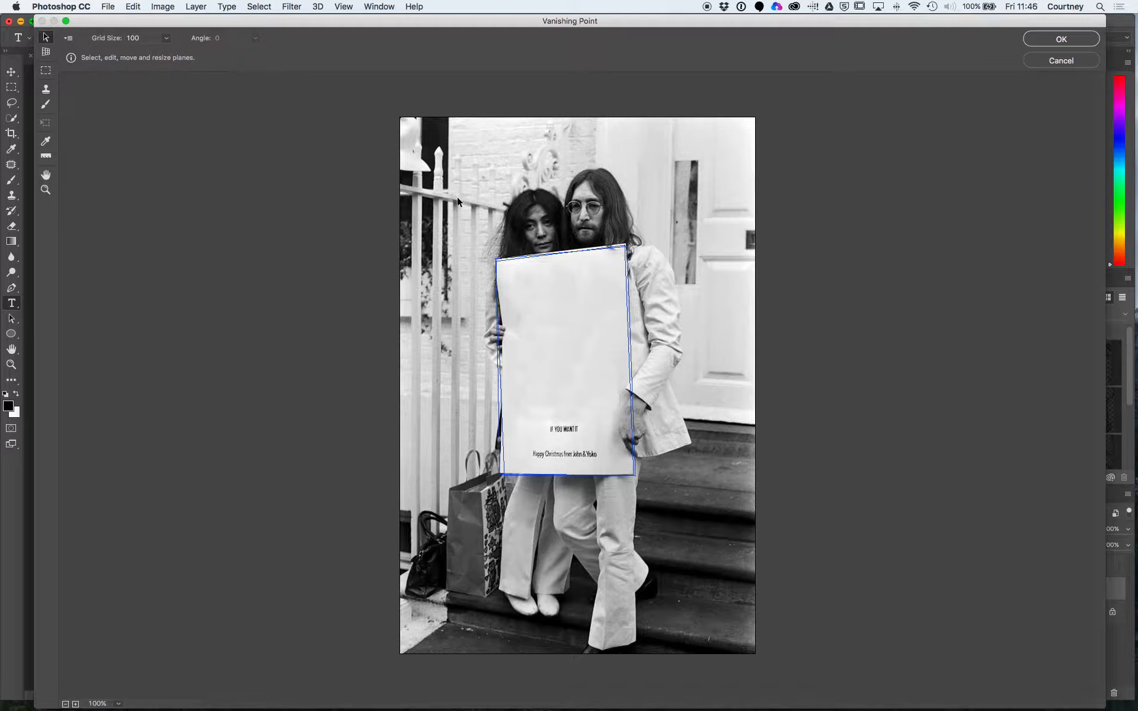
Step: Paste the copied slogan, fit it into the poster's plane above the small text, apply the Vanishing Point filter and clear the canvas selection
left_click(132, 6)
left_click(130, 6)
key("super+v")
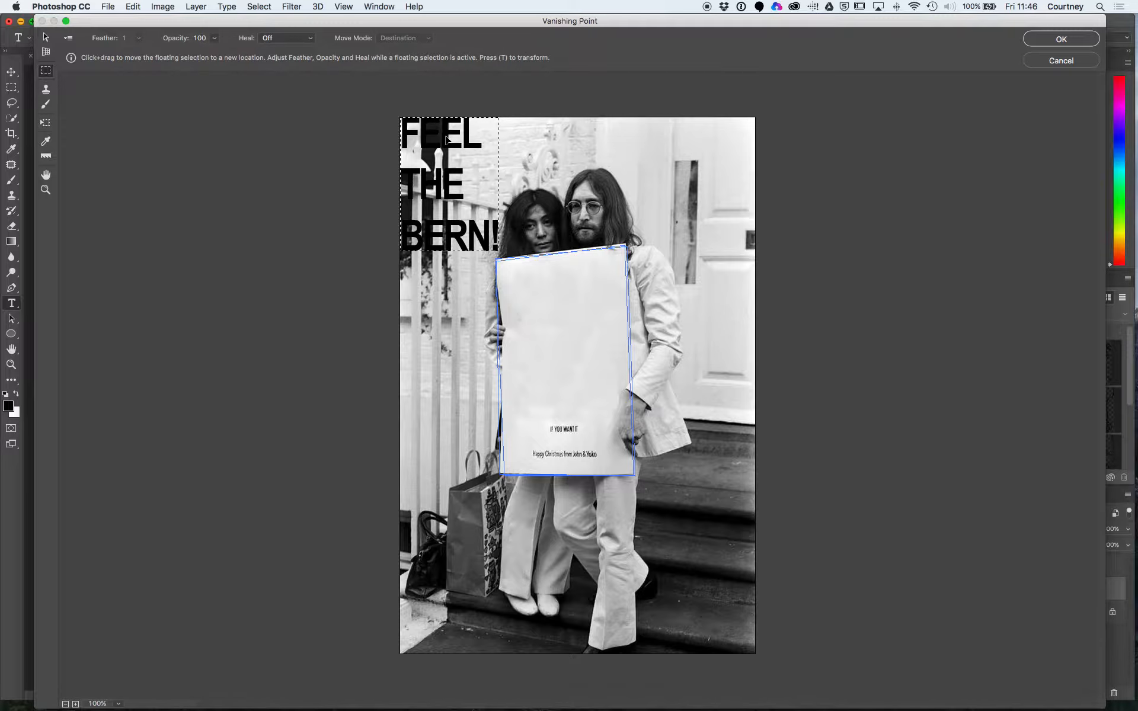
left_click_drag(447, 140, 559, 291)
left_click(698, 319)
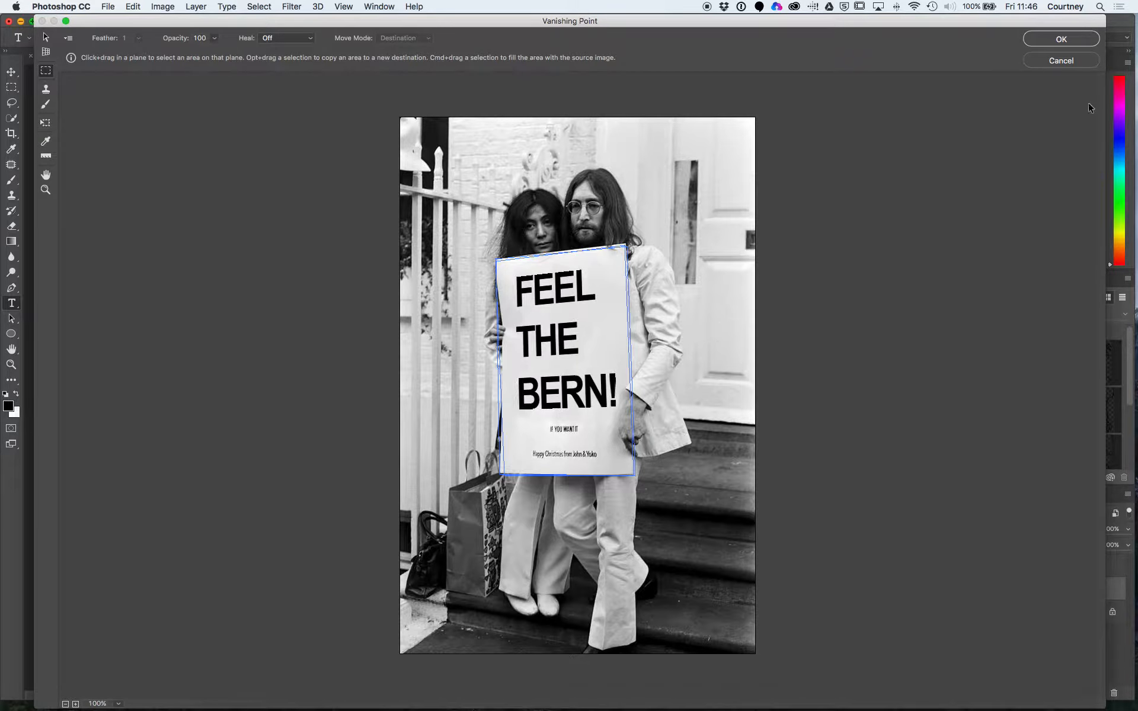
left_click(1060, 39)
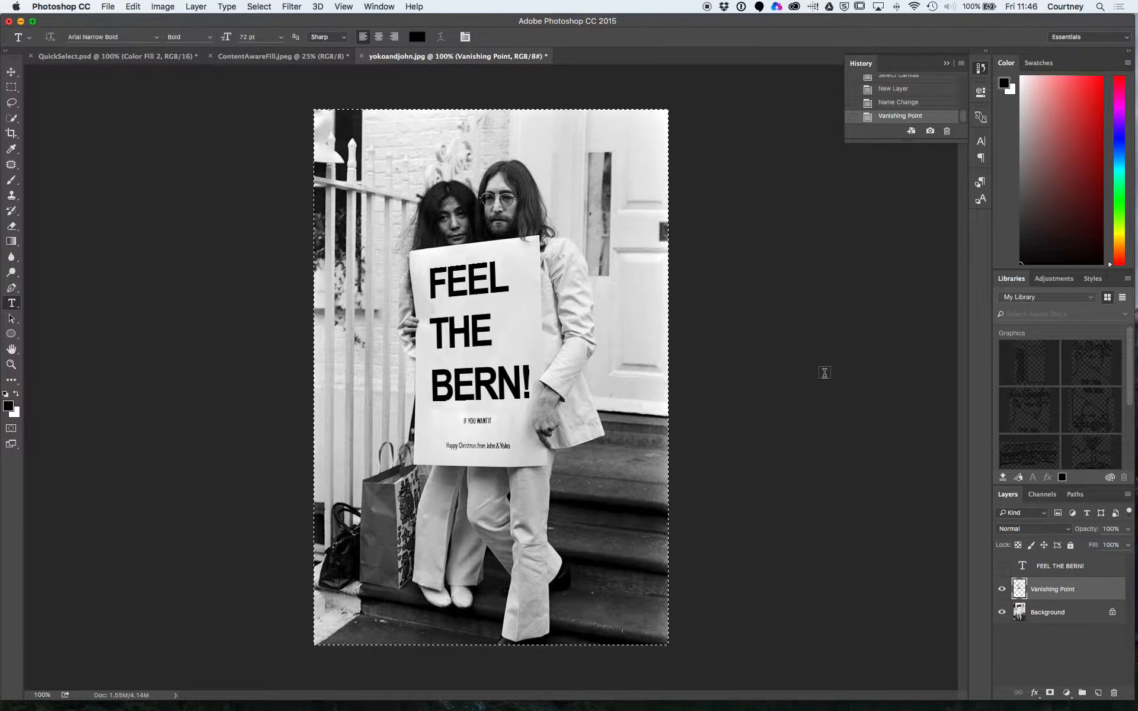
key("super+d")
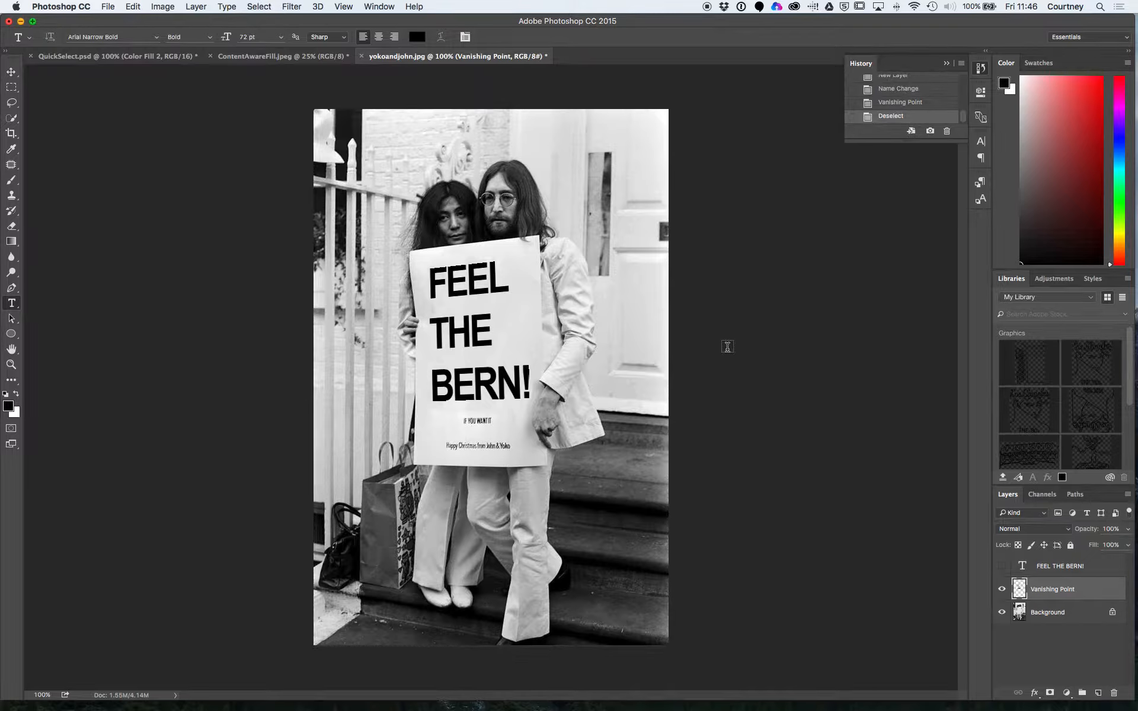
left_click(727, 346)
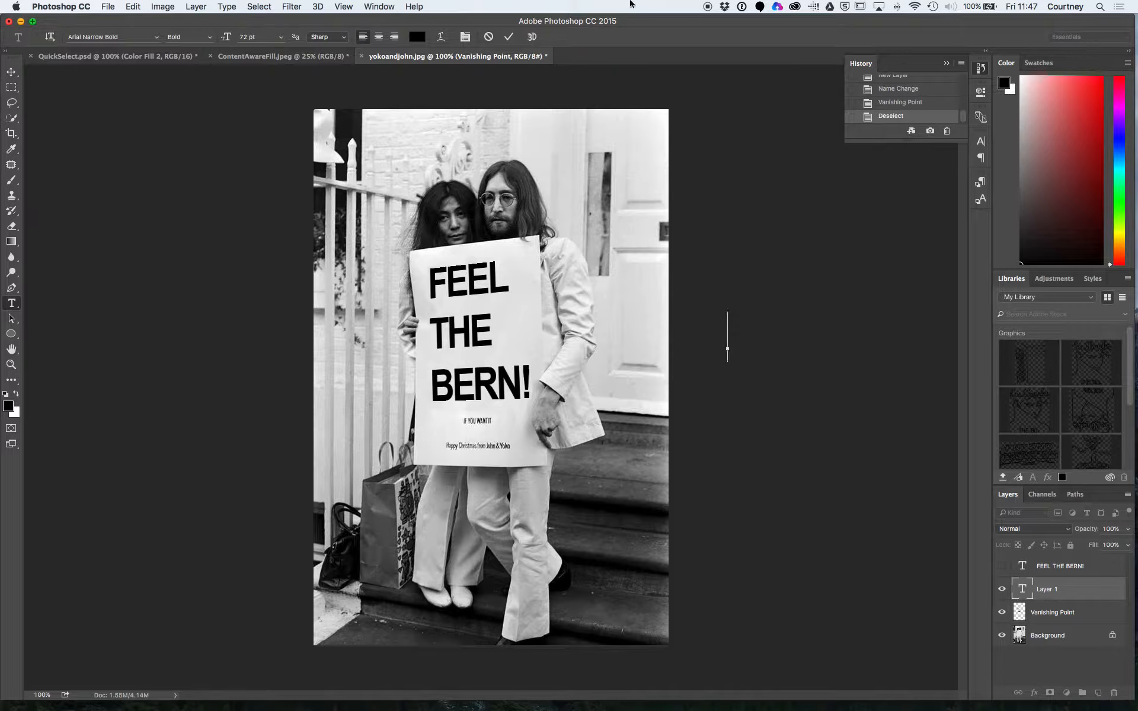
left_click(110, 8)
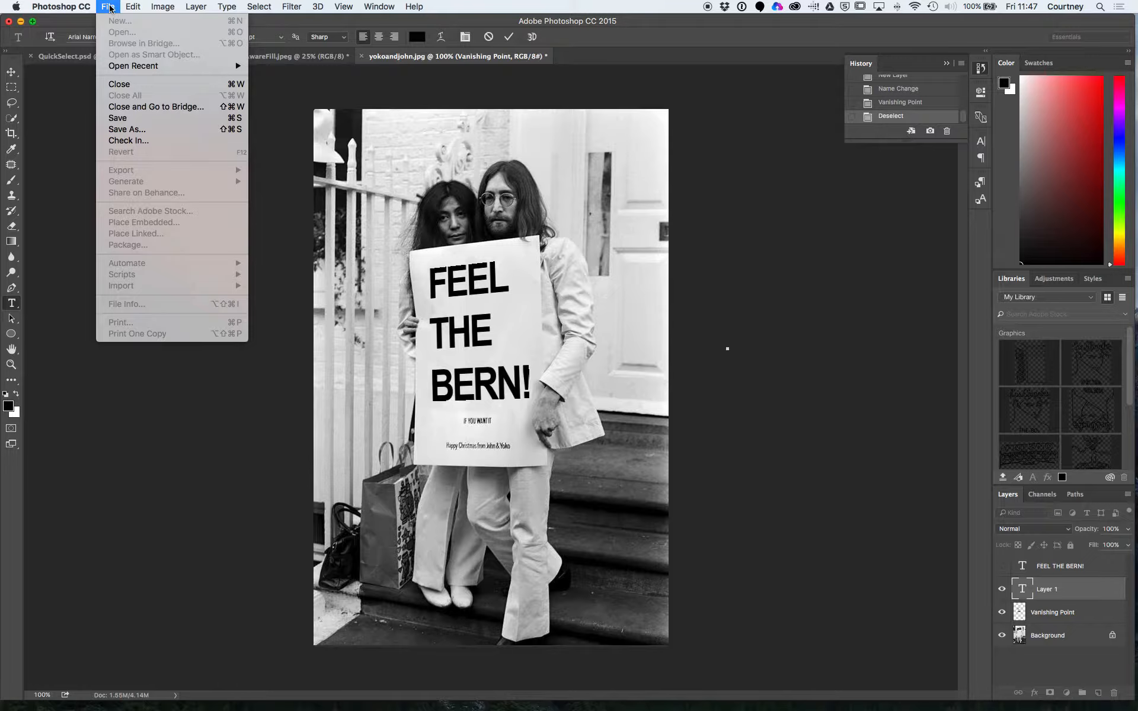
left_click(109, 8)
left_click(110, 8)
left_click(128, 471)
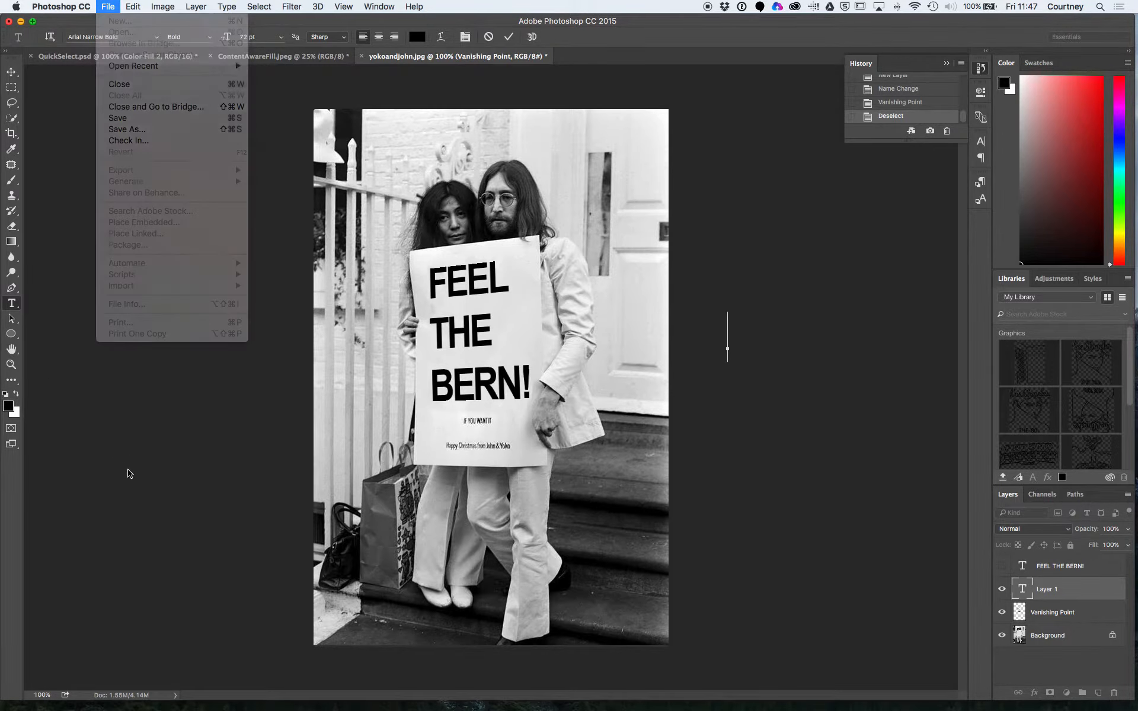
left_click(362, 56)
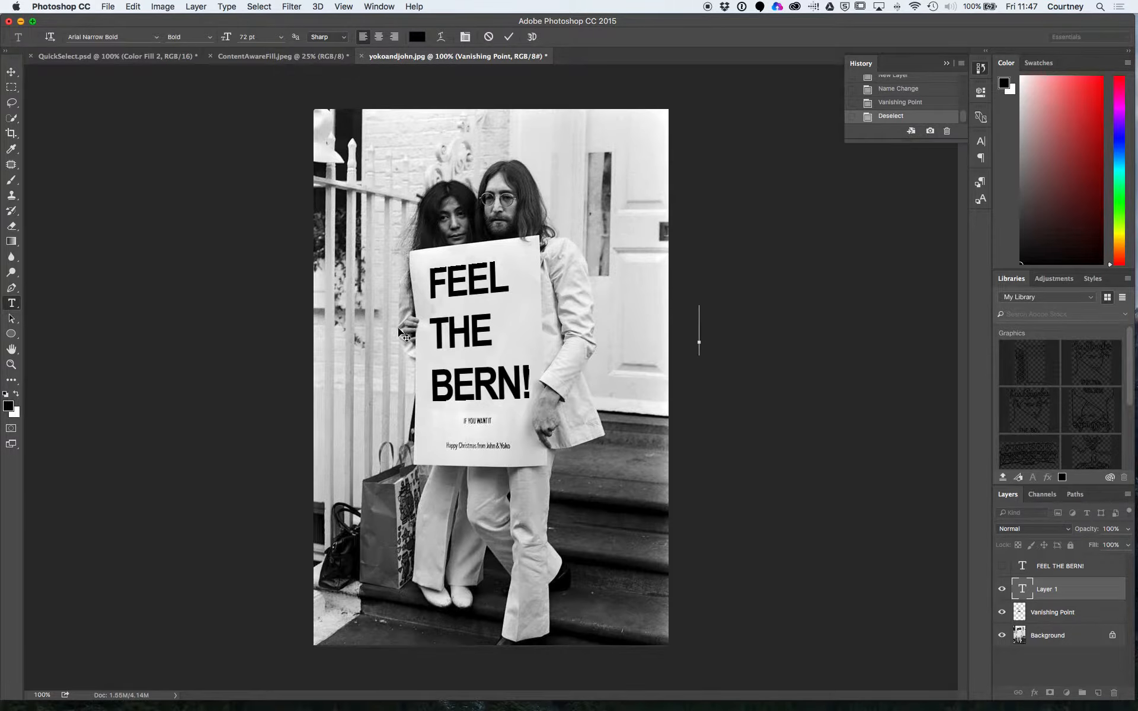
left_click(107, 8)
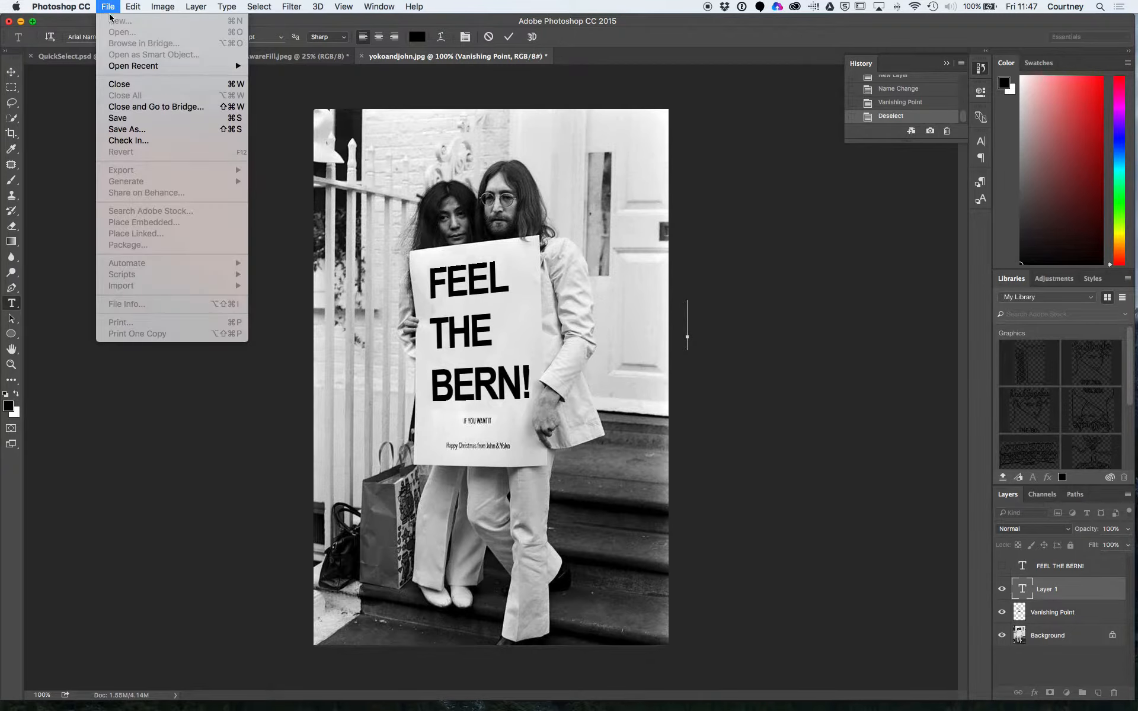
mouse_move(133, 66)
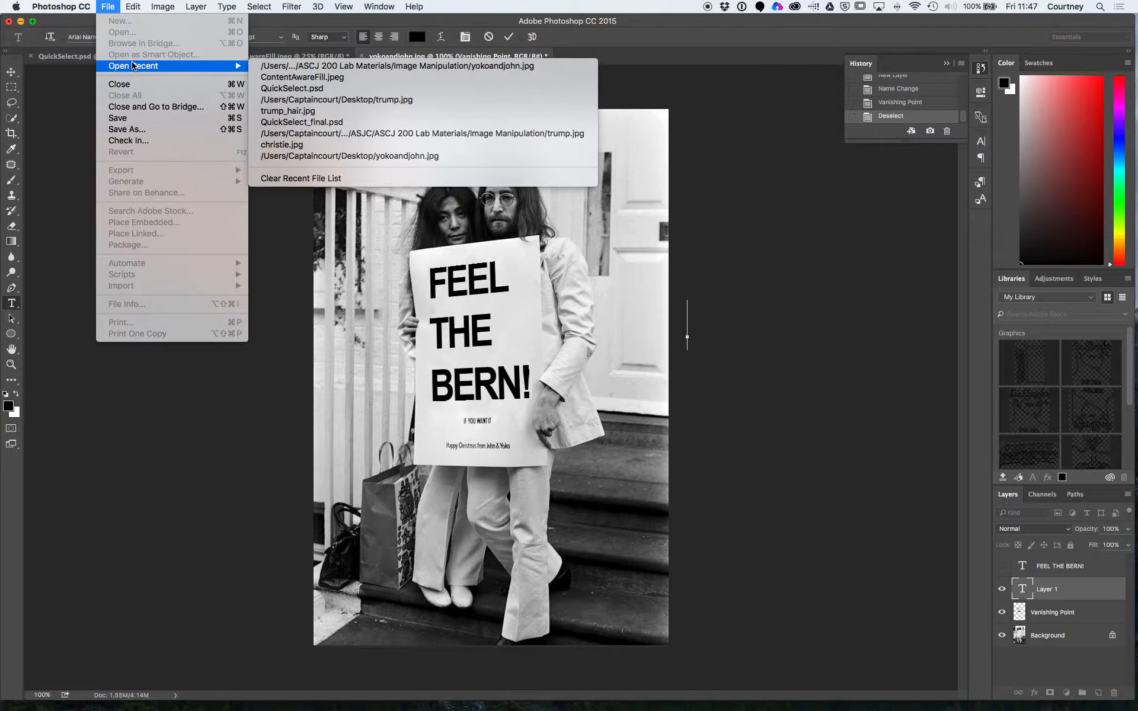
left_click(295, 112)
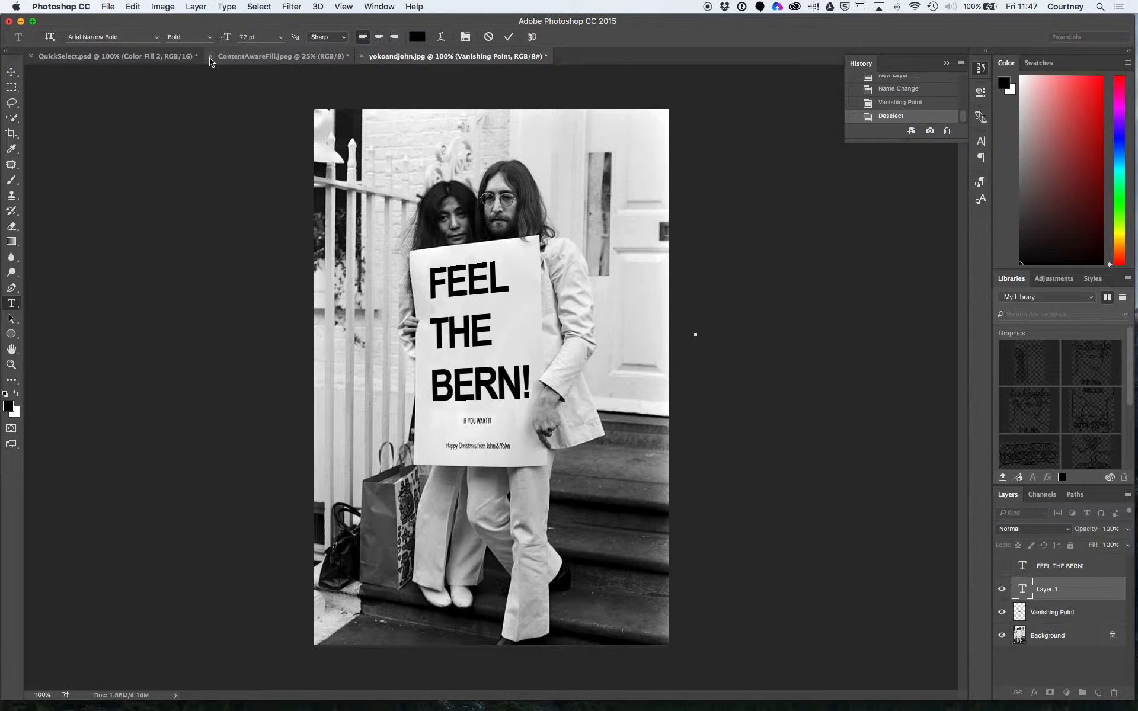
mouse_move(742, 20)
left_mouse_down()
mouse_move(739, 113)
mouse_move(733, 9)
left_mouse_up()
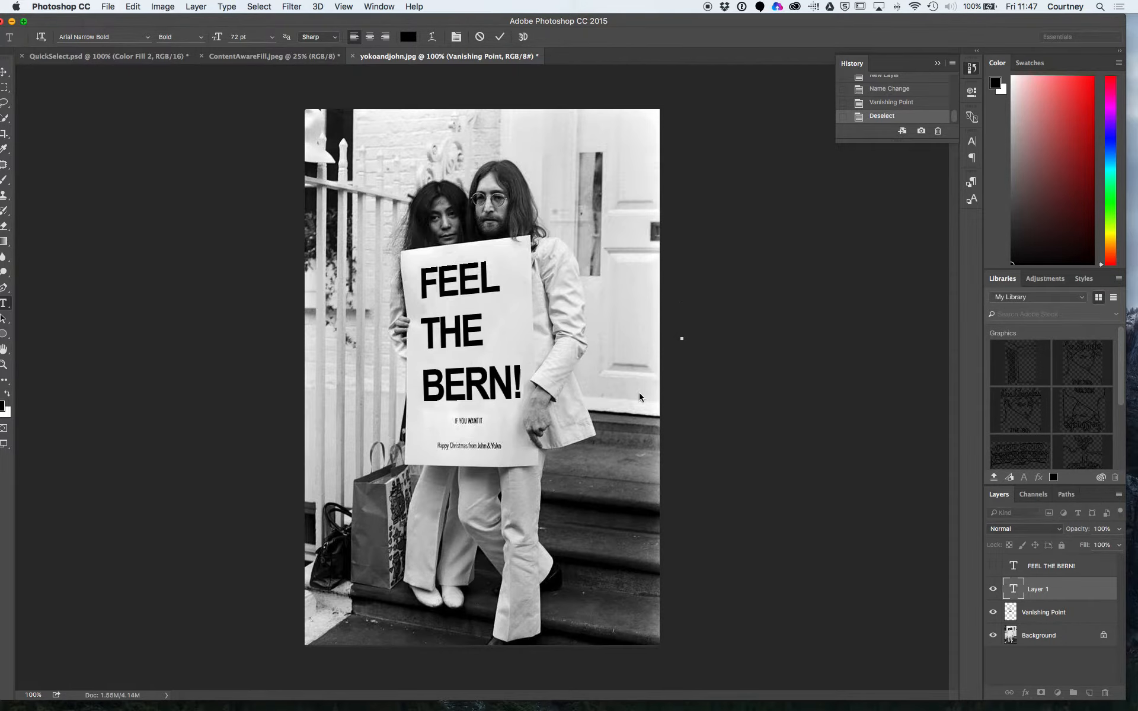
key("Escape")
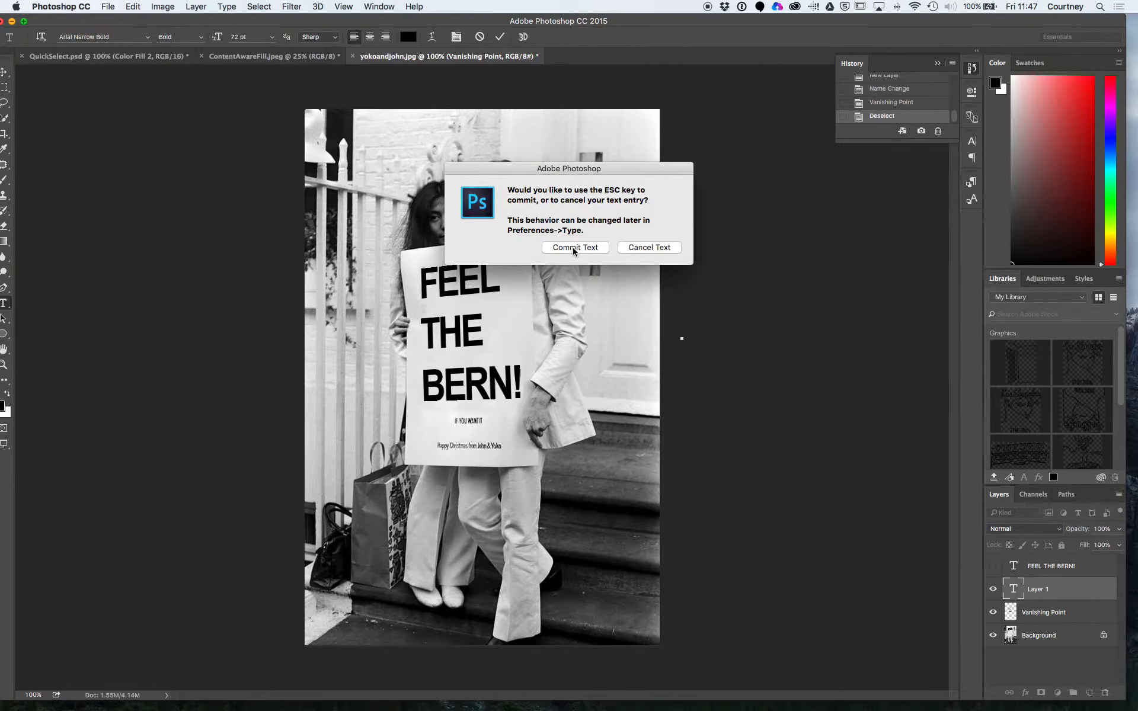
left_click(630, 249)
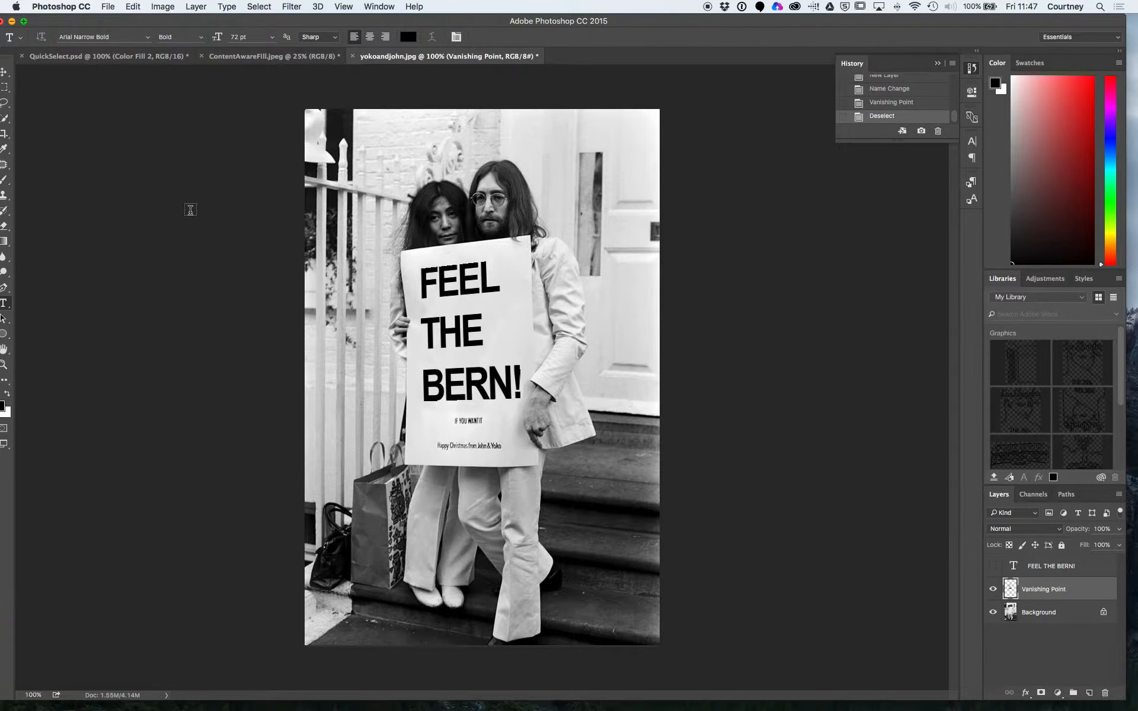
Step: Open trump_hair.jpg from the Image Manipulation folder and shift the application window so the whole toolbox is visible
left_click(104, 6)
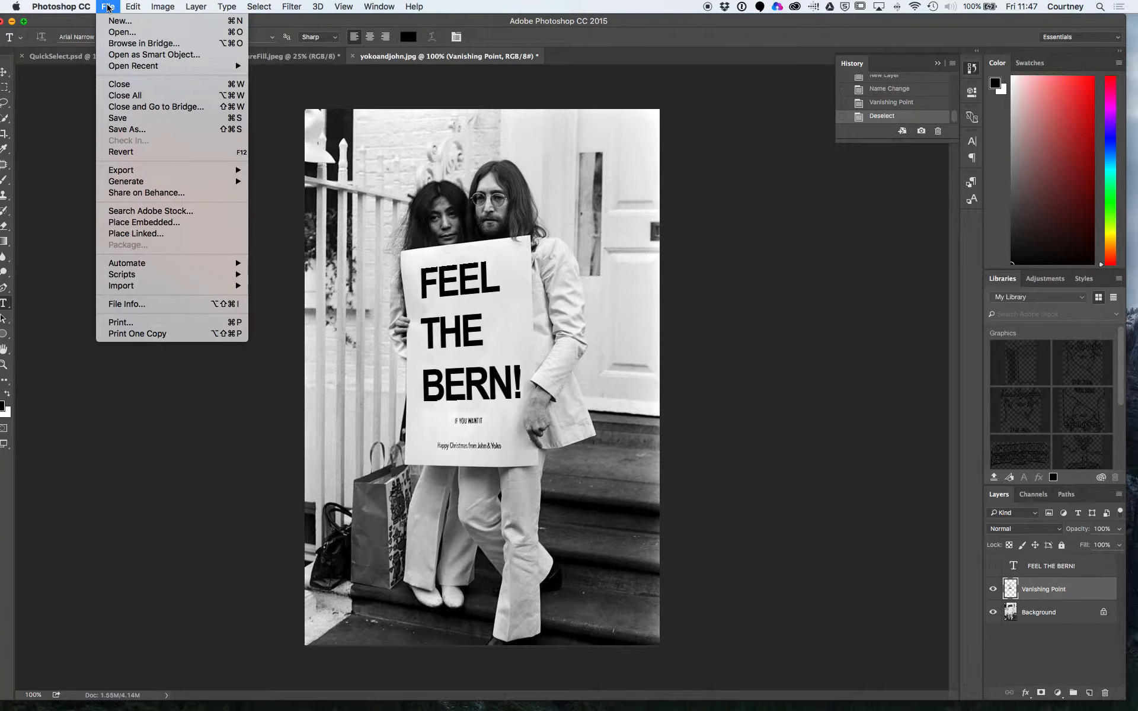
left_click(118, 32)
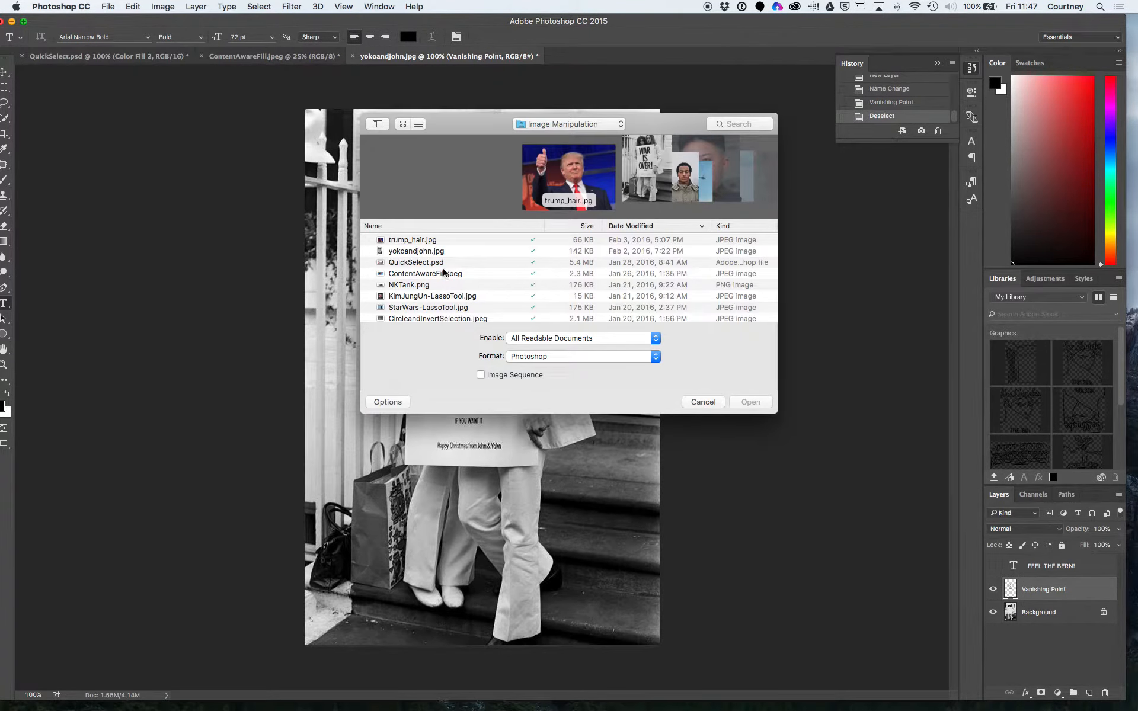
left_click(439, 240)
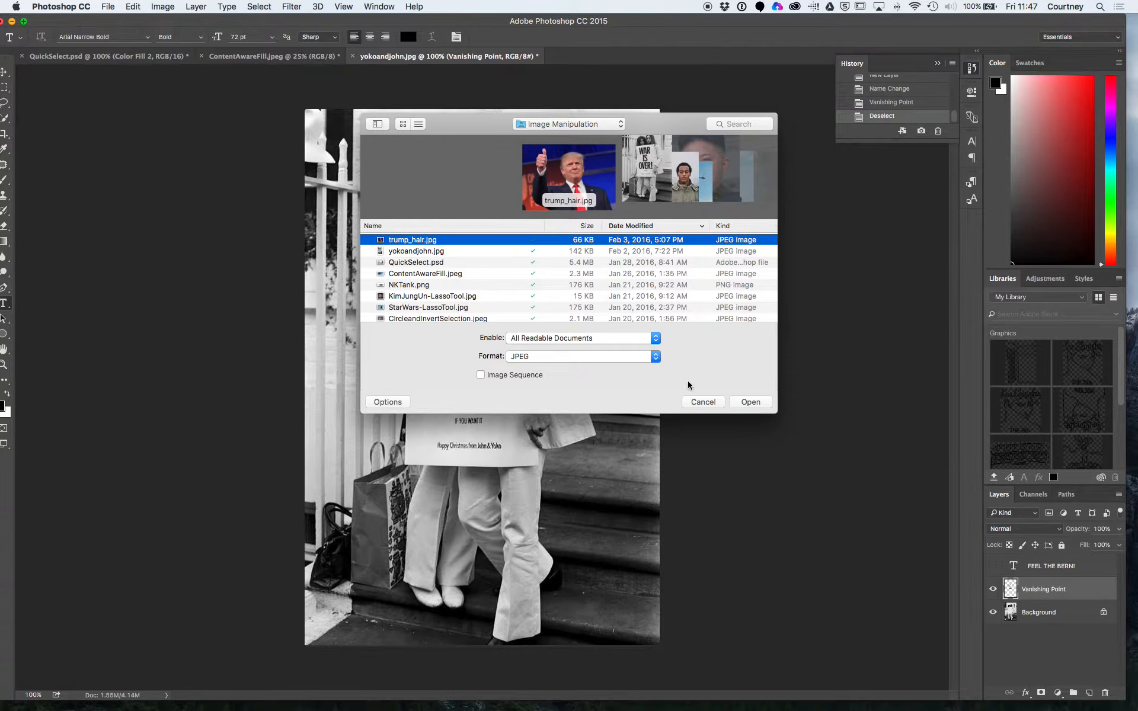
left_click(749, 402)
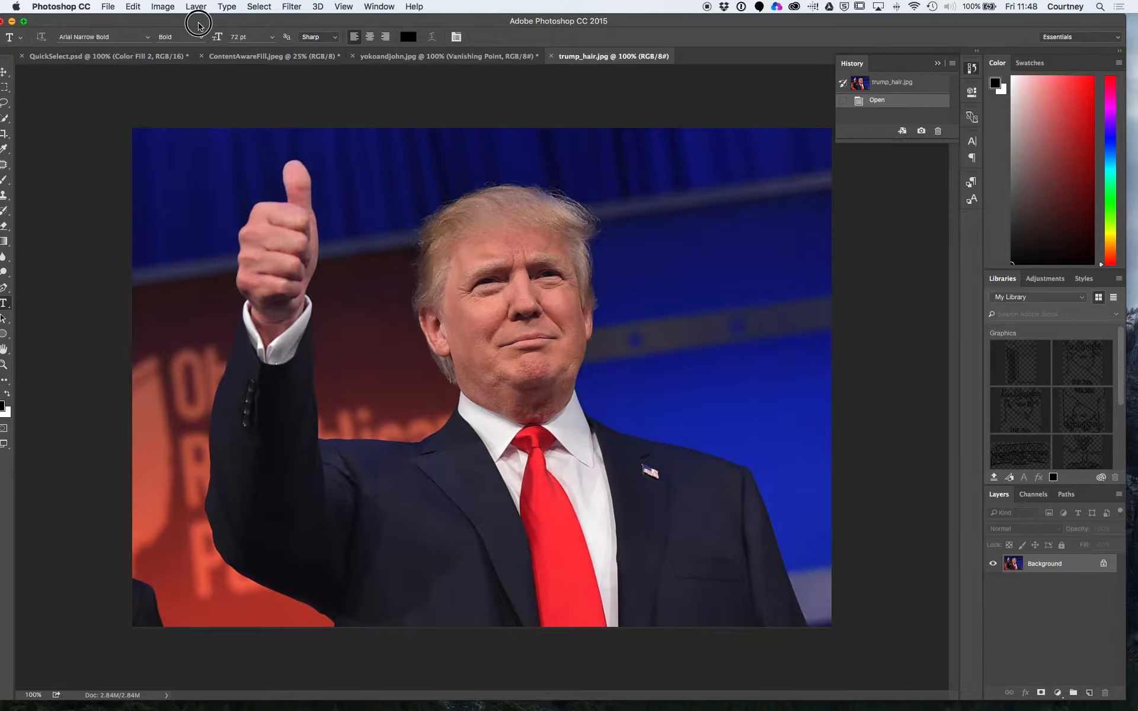
left_click_drag(198, 23, 210, 22)
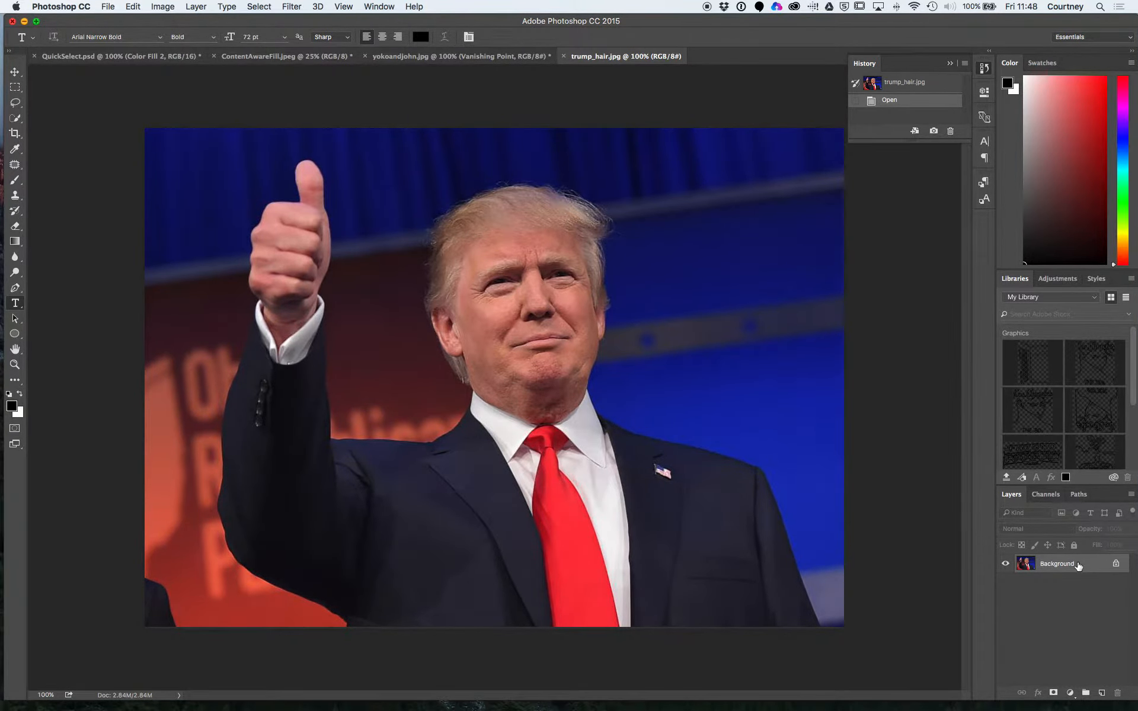
Step: Start the Liquify filter on the Background layer and set the Forward Warp brush's pressure to 36
left_click(292, 7)
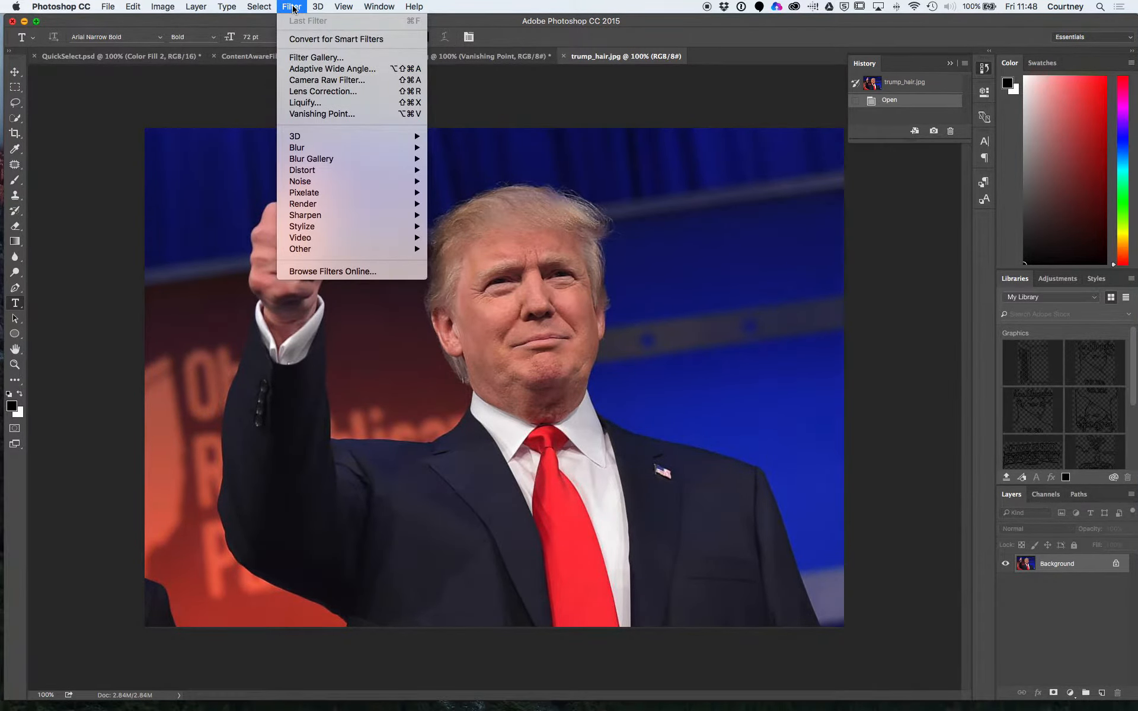
left_click(325, 107)
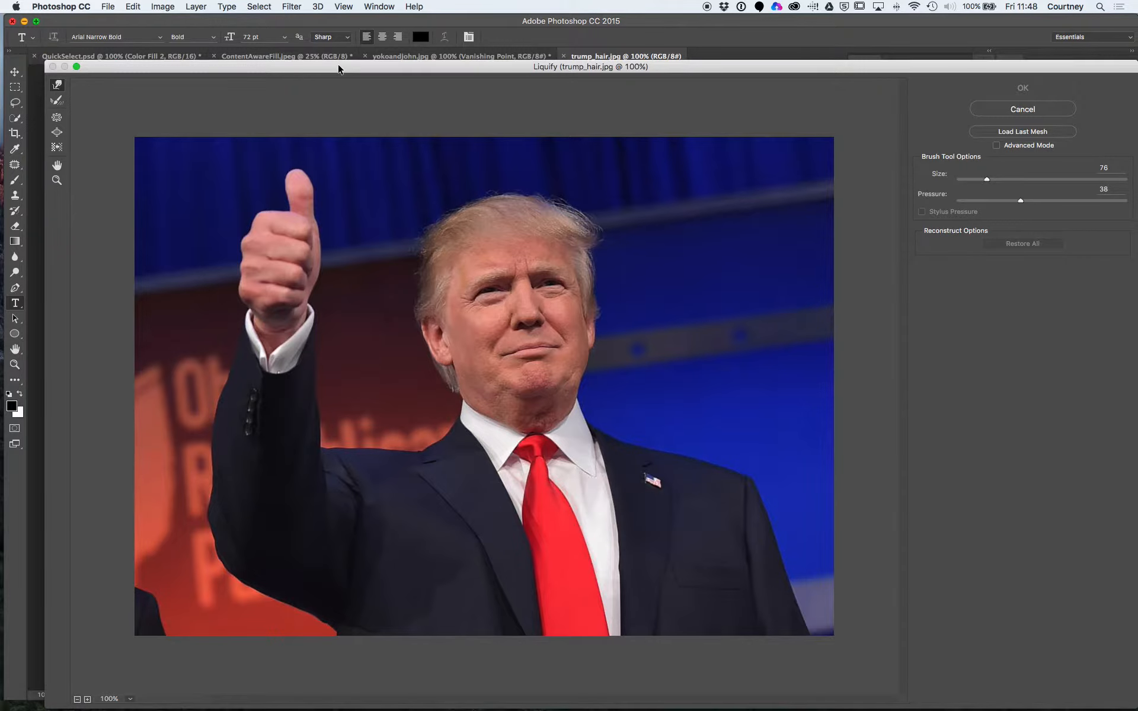
mouse_move(338, 69)
left_mouse_down()
mouse_move(318, 34)
mouse_move(398, 36)
mouse_move(328, 23)
mouse_move(308, 25)
mouse_move(311, 36)
left_mouse_up()
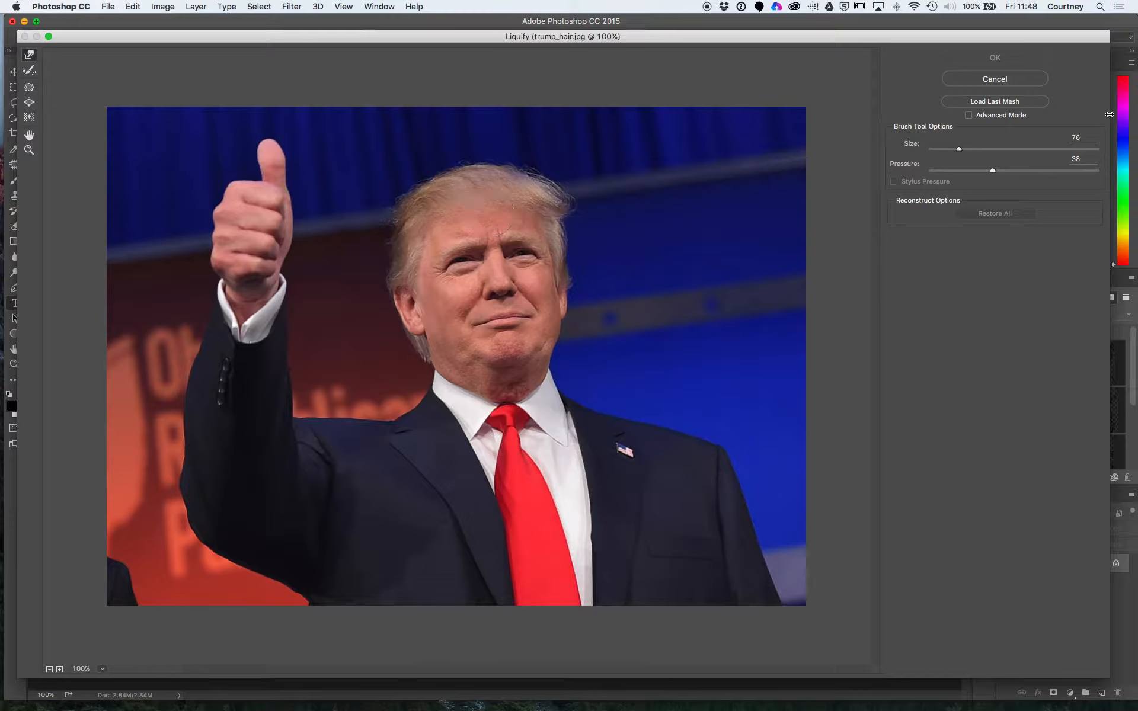
left_click_drag(961, 149, 992, 172)
Step: Push the hair upward and outward along the crown and both sides with the Forward Warp tool, checking the result close up
mouse_move(441, 193)
left_mouse_down()
mouse_move(409, 184)
mouse_move(439, 176)
mouse_move(423, 163)
mouse_move(468, 172)
left_mouse_up()
mouse_move(448, 161)
left_mouse_down()
mouse_move(457, 144)
mouse_move(536, 158)
mouse_move(544, 188)
mouse_move(566, 191)
mouse_move(557, 203)
mouse_move(571, 208)
mouse_move(490, 202)
mouse_move(514, 221)
mouse_move(532, 212)
left_mouse_up()
mouse_move(456, 200)
left_mouse_down()
mouse_move(479, 214)
mouse_move(372, 205)
mouse_move(412, 193)
mouse_move(401, 170)
mouse_move(429, 177)
mouse_move(426, 154)
mouse_move(439, 170)
mouse_move(465, 149)
mouse_move(500, 181)
mouse_move(510, 168)
mouse_move(517, 185)
mouse_move(529, 174)
mouse_move(555, 203)
mouse_move(576, 202)
mouse_move(564, 231)
left_mouse_up()
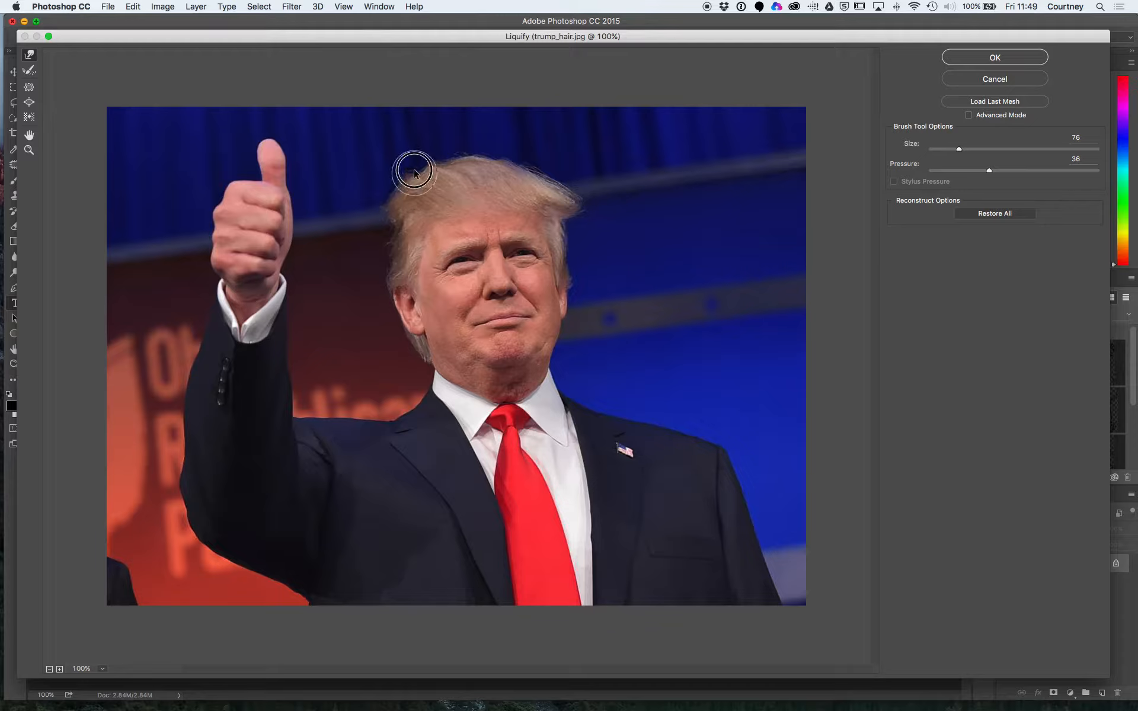
mouse_move(441, 170)
left_mouse_down()
mouse_move(456, 144)
mouse_move(464, 168)
mouse_move(474, 150)
mouse_move(486, 175)
mouse_move(487, 148)
mouse_move(493, 163)
mouse_move(503, 147)
mouse_move(517, 176)
left_mouse_up()
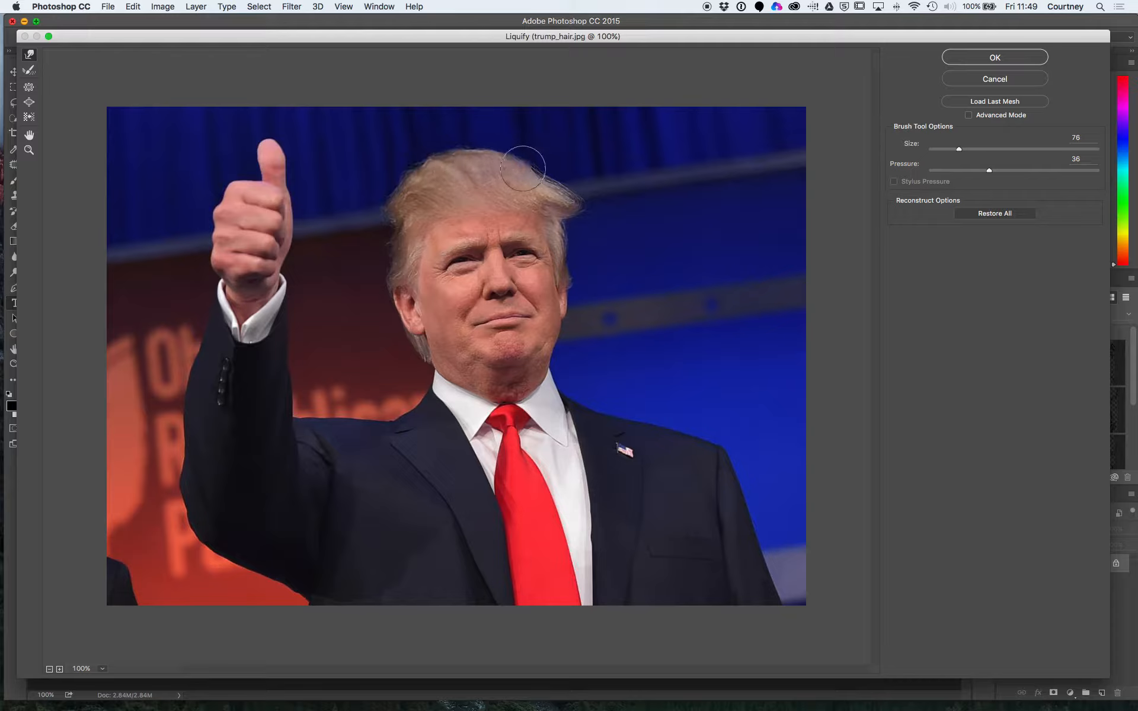
mouse_move(392, 200)
left_mouse_down()
mouse_move(381, 190)
mouse_move(394, 203)
mouse_move(396, 169)
mouse_move(386, 183)
left_mouse_up()
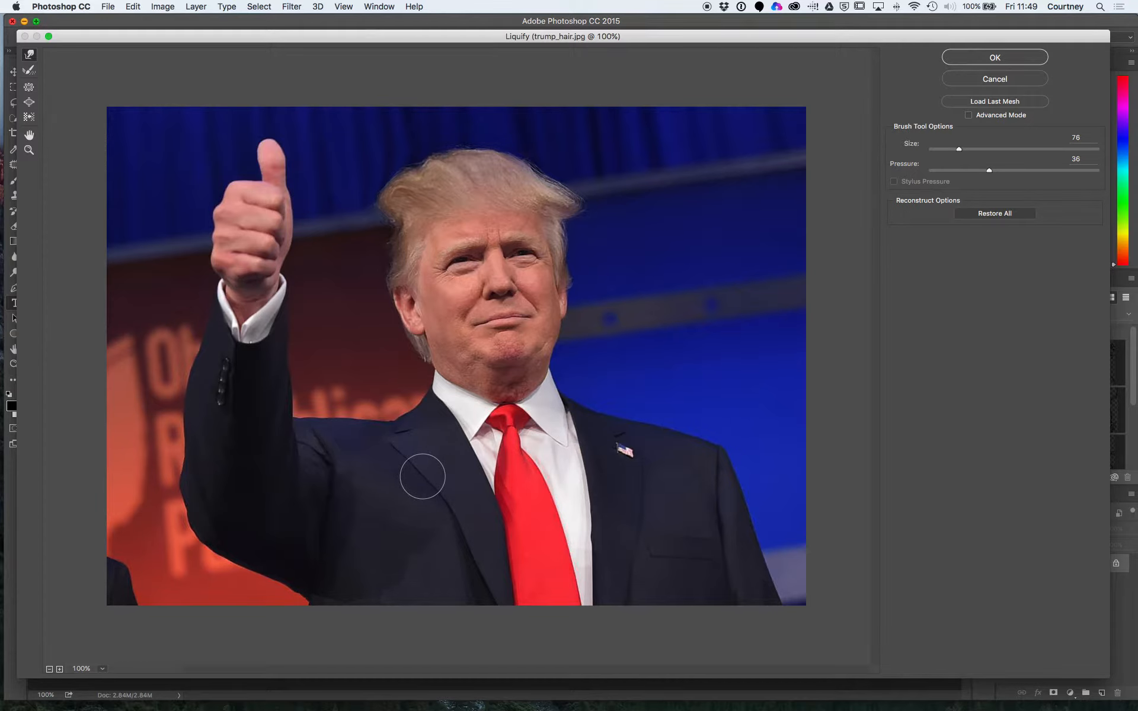
key("super+plus")
key("super+minus")
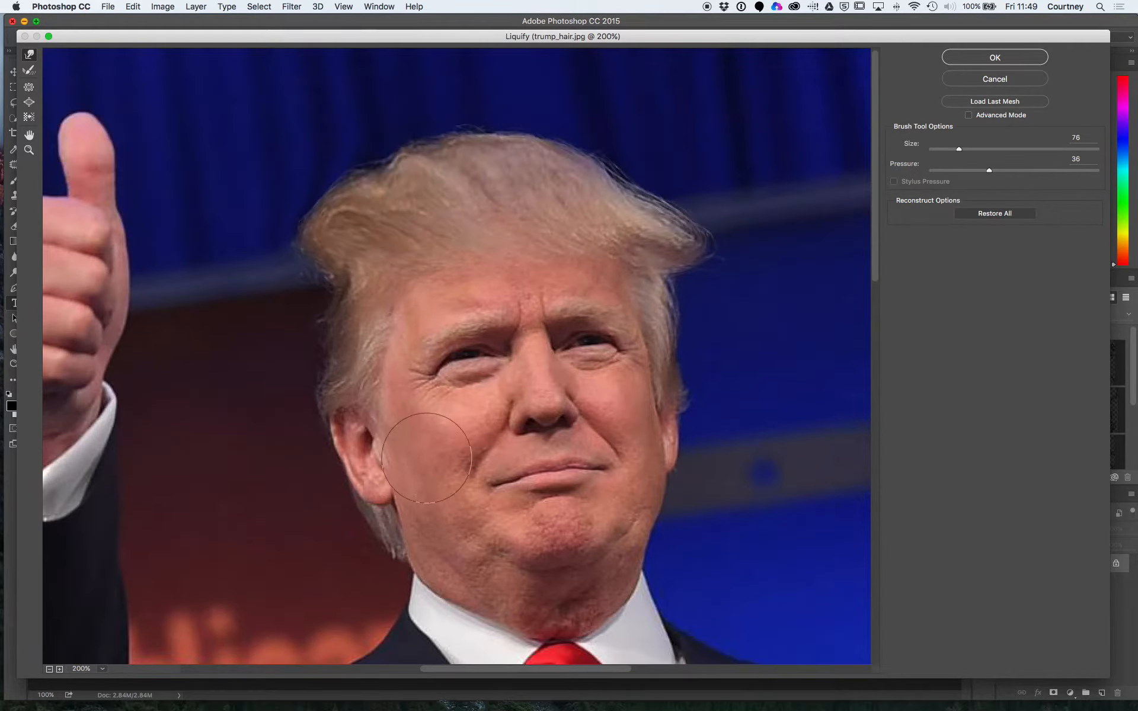
key("super+minus")
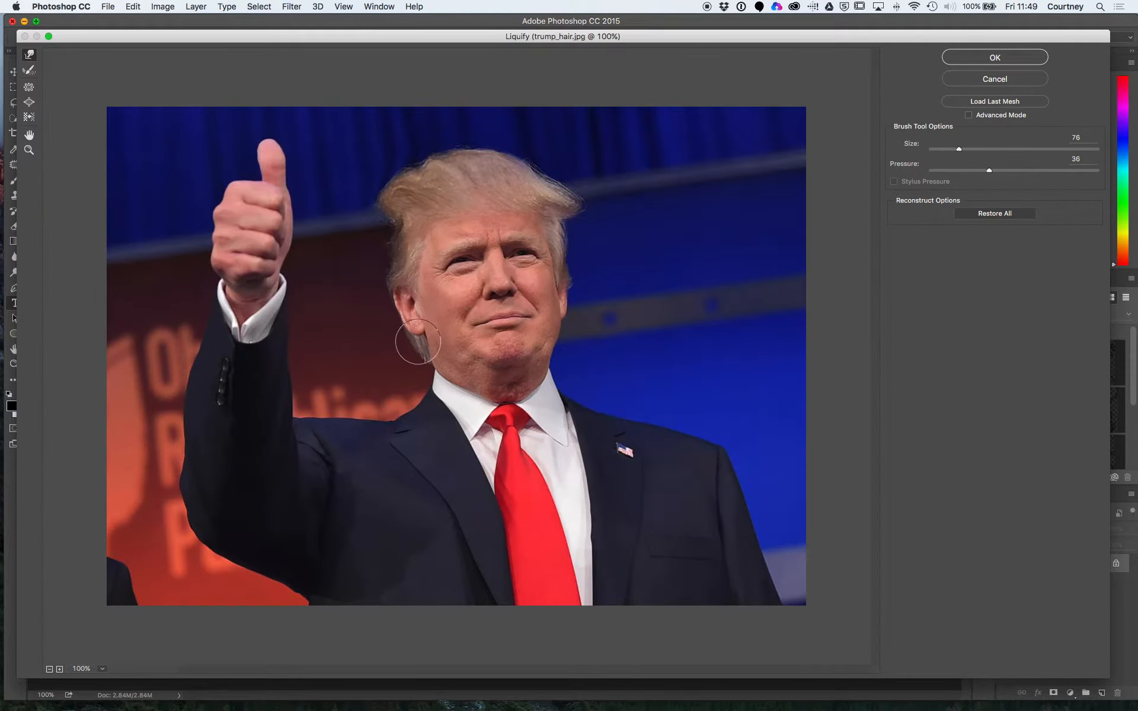
Step: Reshape the jawline, the neck above the collar and the hair below the ear with the Forward Warp tool
left_click_drag(426, 368, 444, 371)
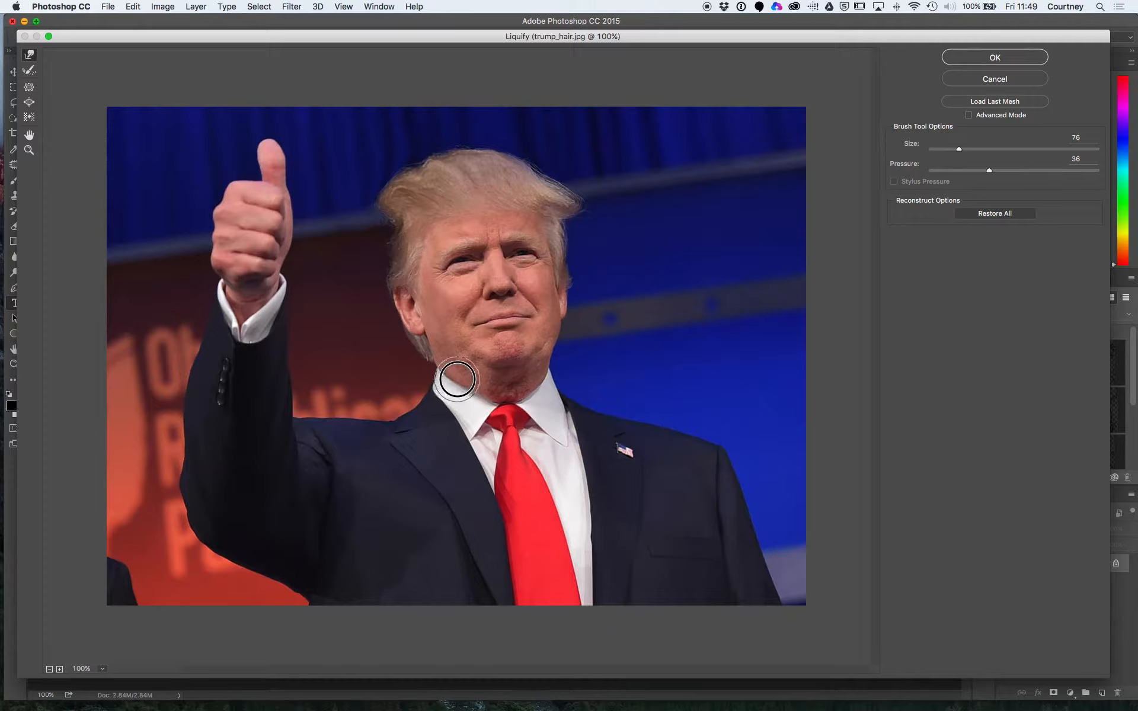
mouse_move(456, 382)
left_mouse_down()
mouse_move(498, 405)
mouse_move(499, 393)
mouse_move(532, 388)
left_mouse_up()
mouse_move(535, 395)
left_mouse_down()
mouse_move(524, 393)
mouse_move(547, 362)
left_mouse_up()
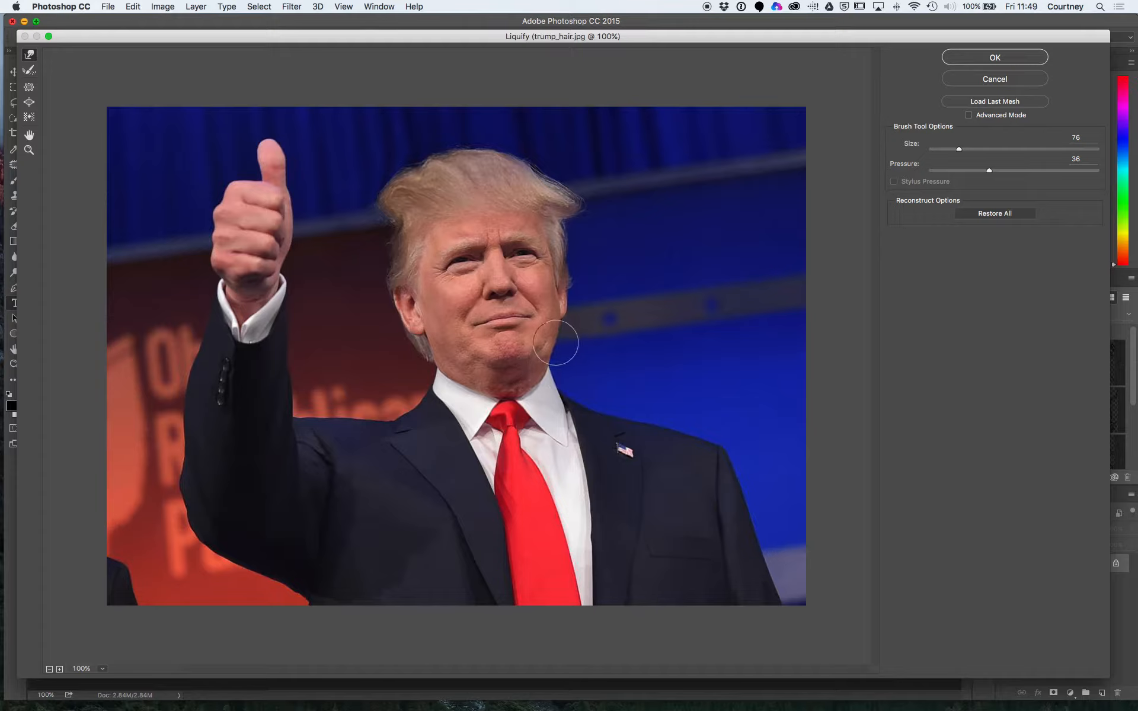
left_click_drag(554, 329, 555, 336)
mouse_move(406, 346)
left_mouse_down()
mouse_move(421, 344)
mouse_move(414, 363)
mouse_move(427, 356)
mouse_move(421, 368)
mouse_move(466, 393)
mouse_move(506, 382)
mouse_move(531, 391)
left_mouse_up()
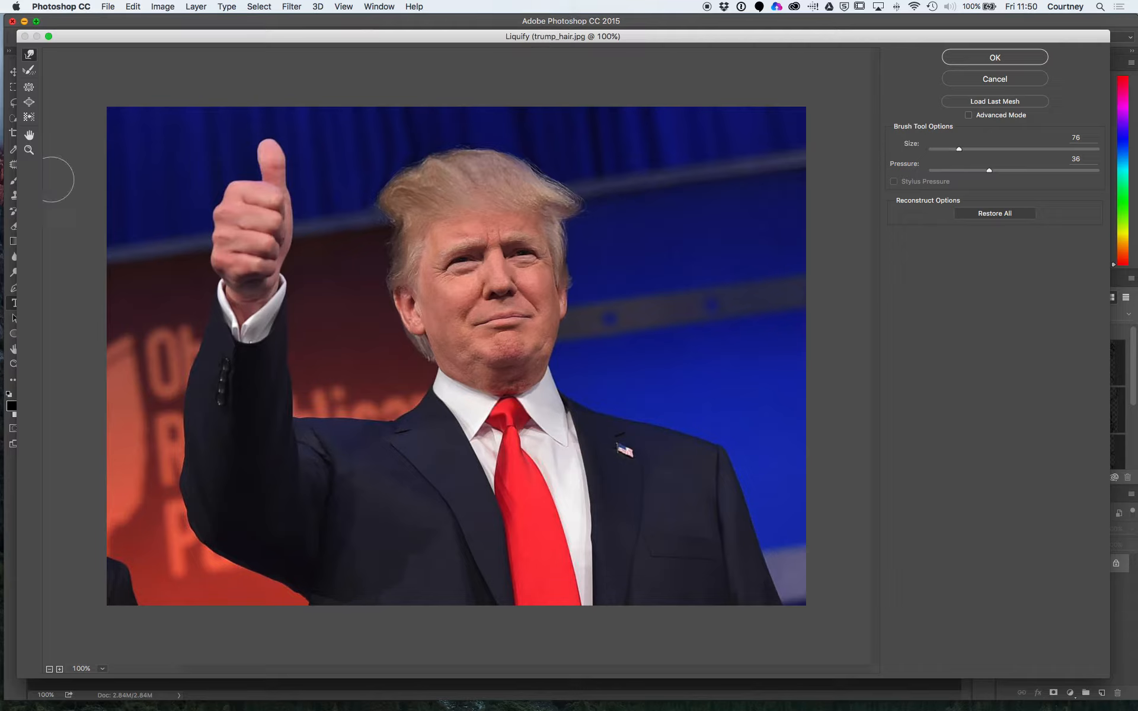
Step: Shrink the ear slightly with the Pucker tool at brush size 60 and apply the Liquify filter
left_click(28, 87)
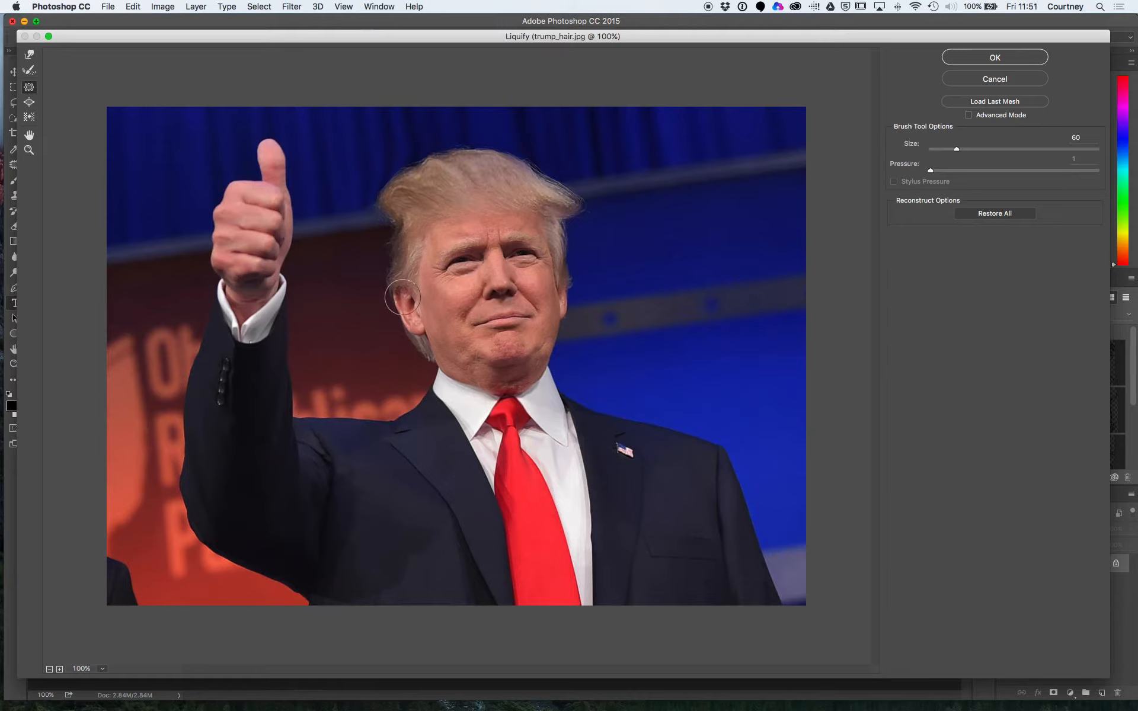
left_click_drag(406, 308, 415, 315)
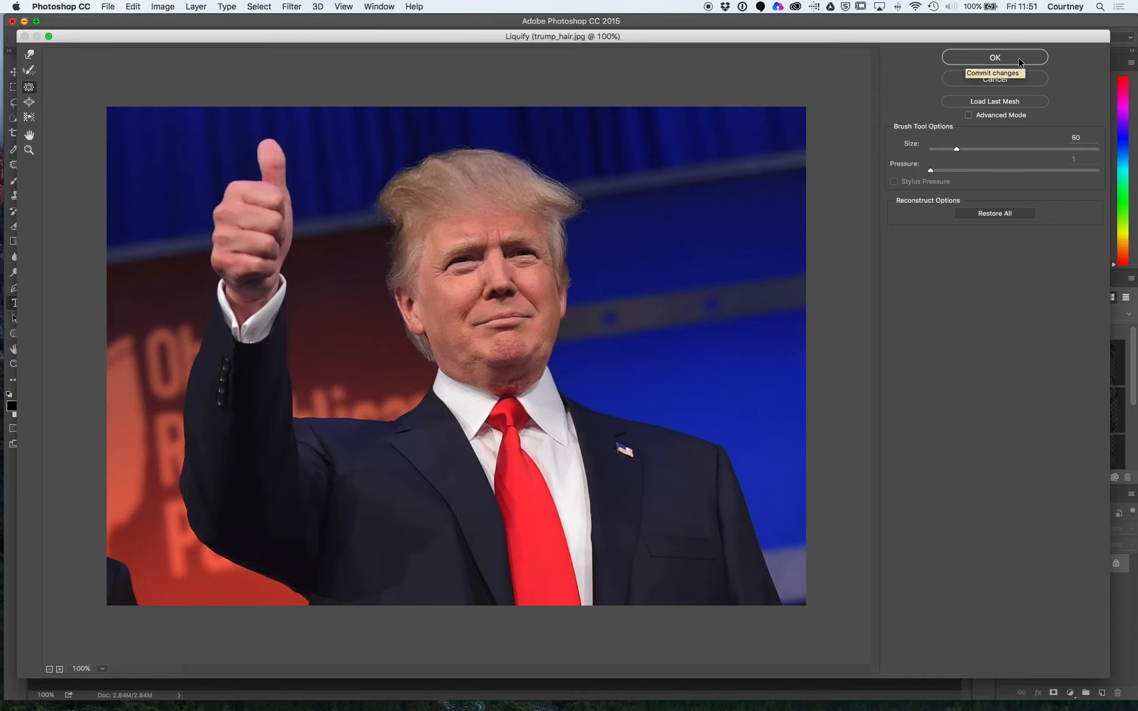
left_click(995, 58)
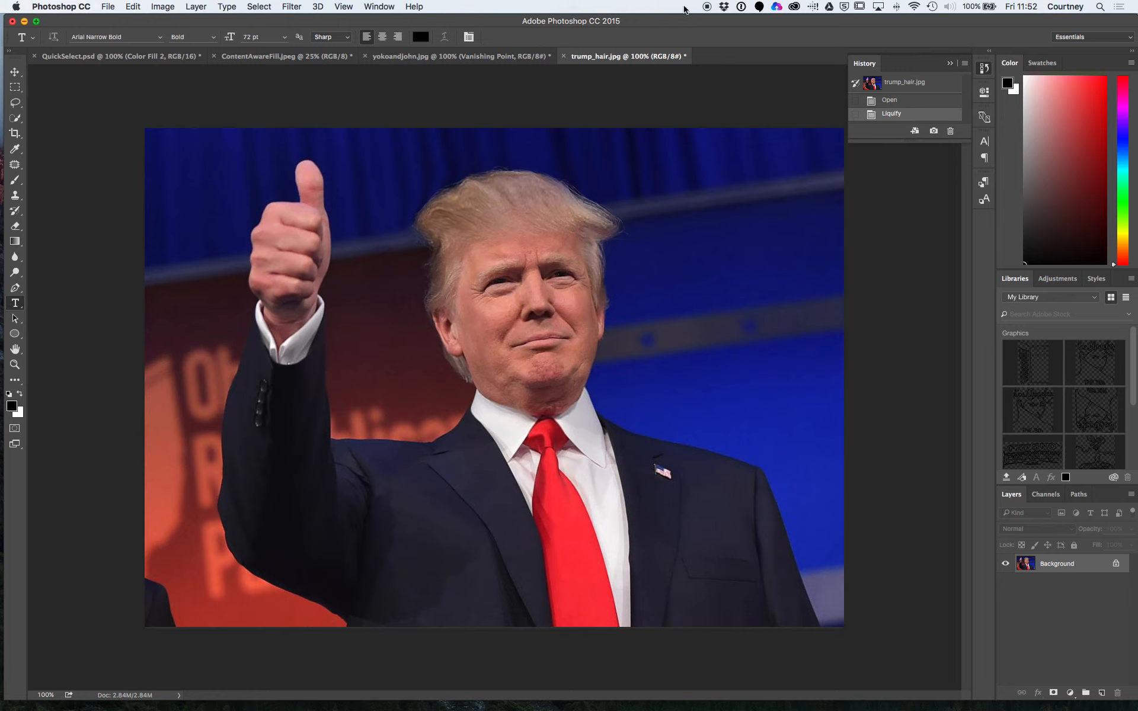
left_click_drag(575, 22, 585, 232)
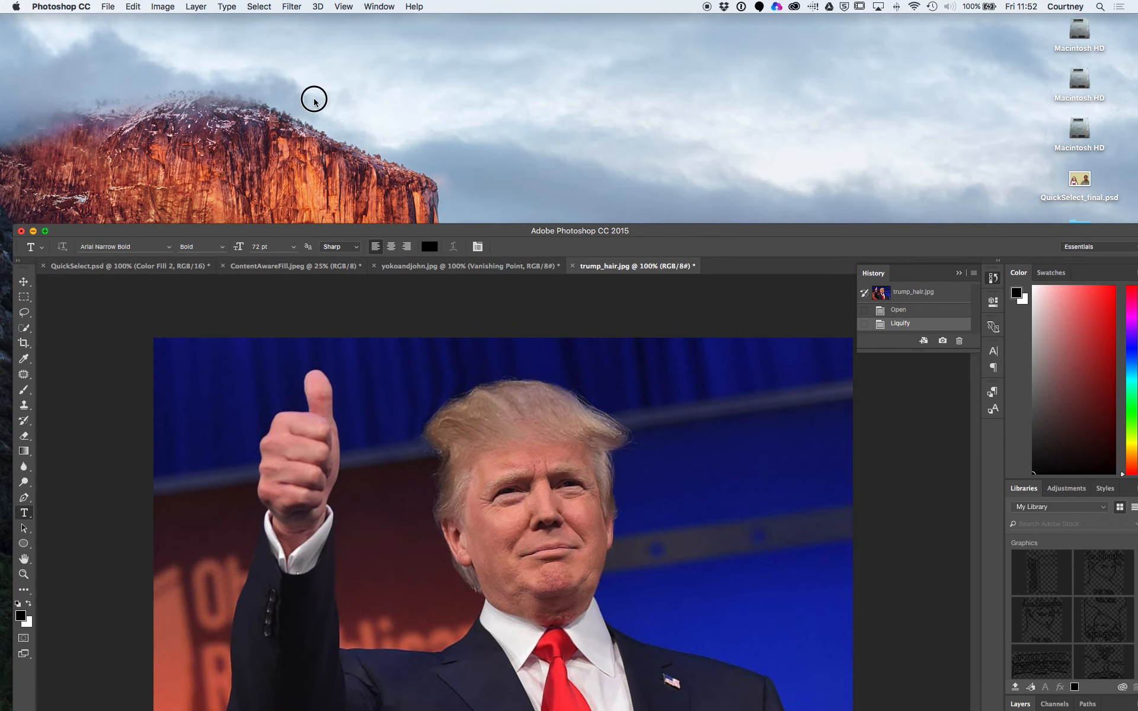